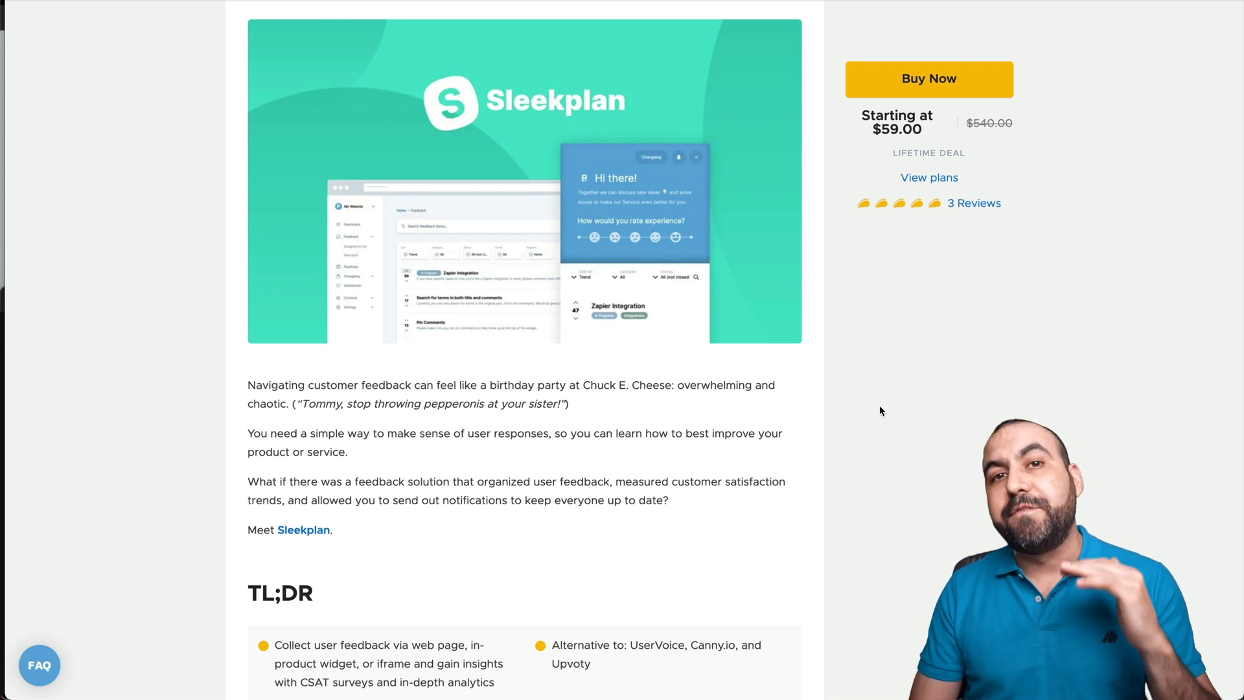
Scroll to the License Tier cards and point out Tier 1's 10,000 pageviews limit and branding removal
scroll(881, 411, down, 13)
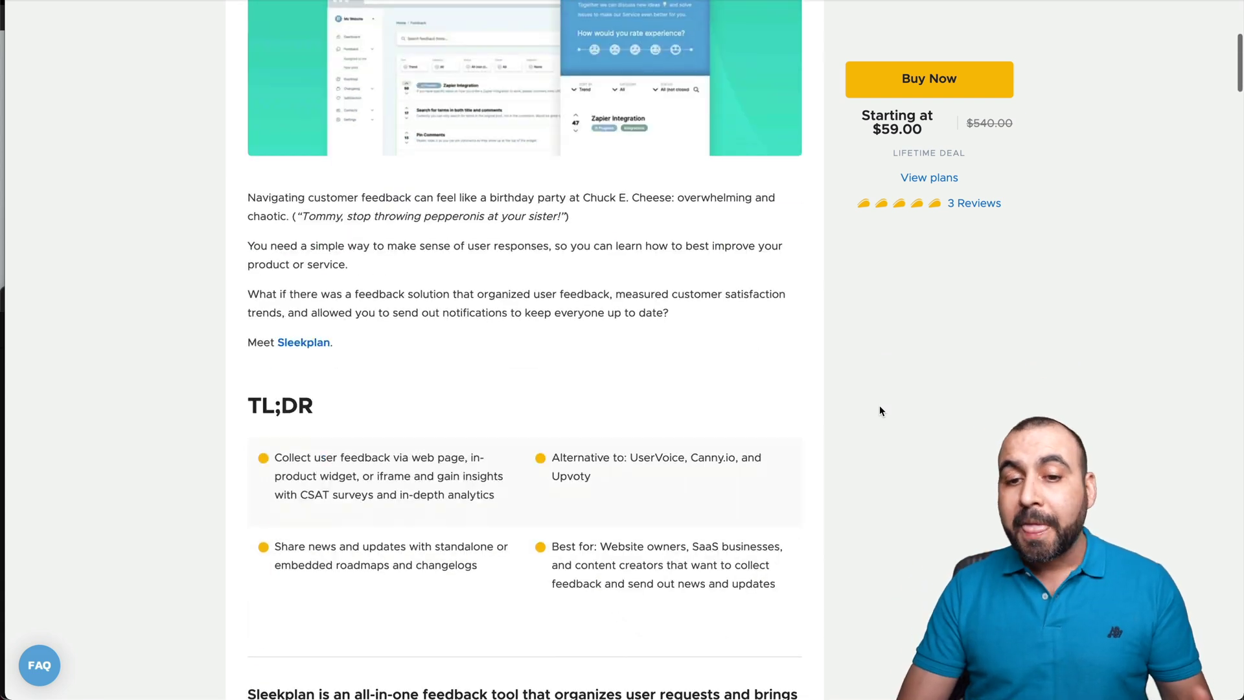
scroll(880, 411, down, 14)
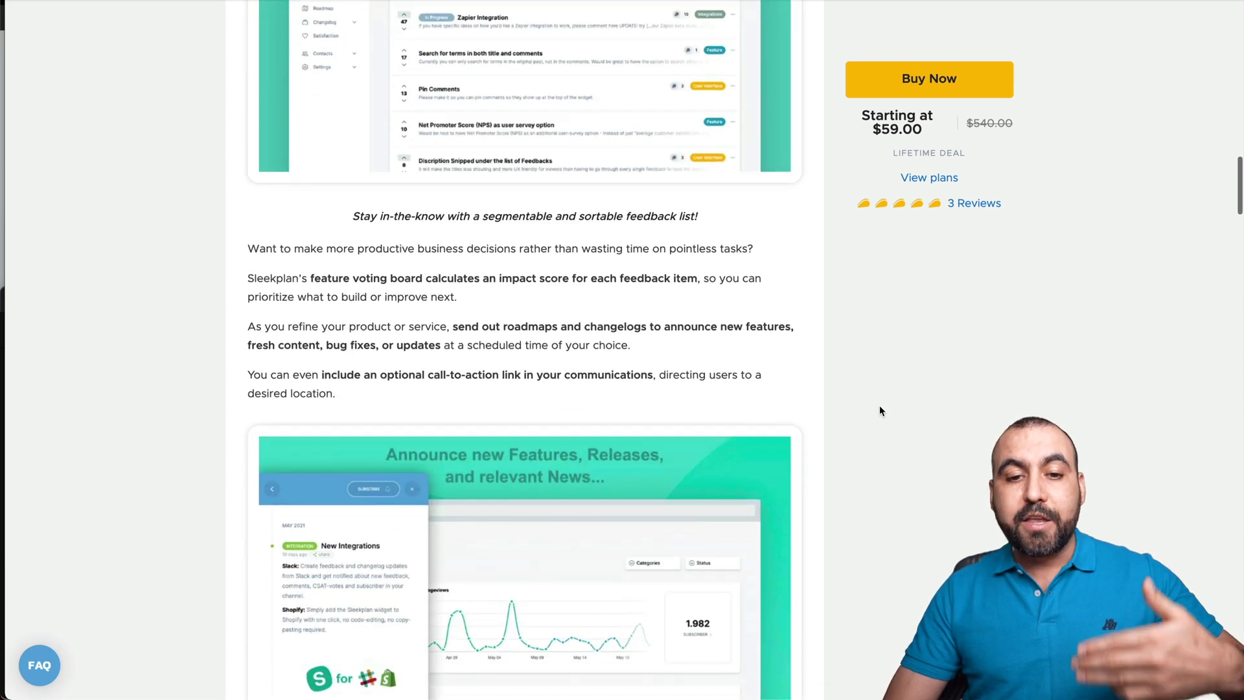
scroll(881, 410, down, 12)
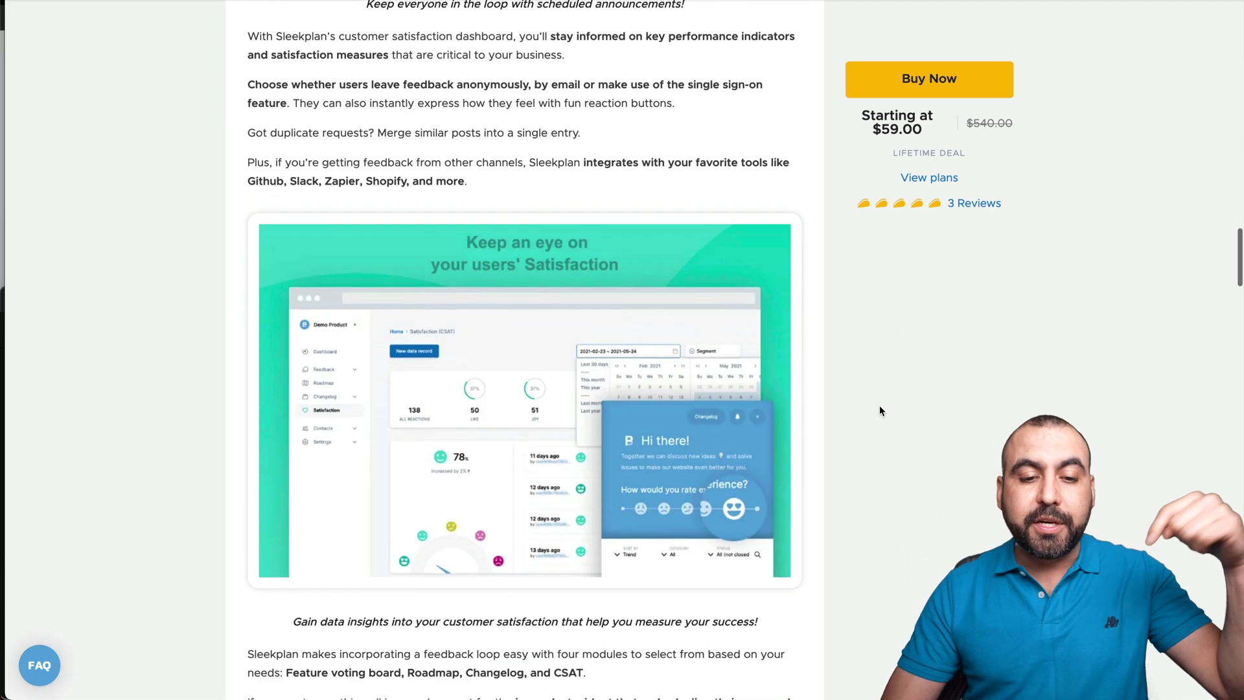
scroll(880, 411, down, 15)
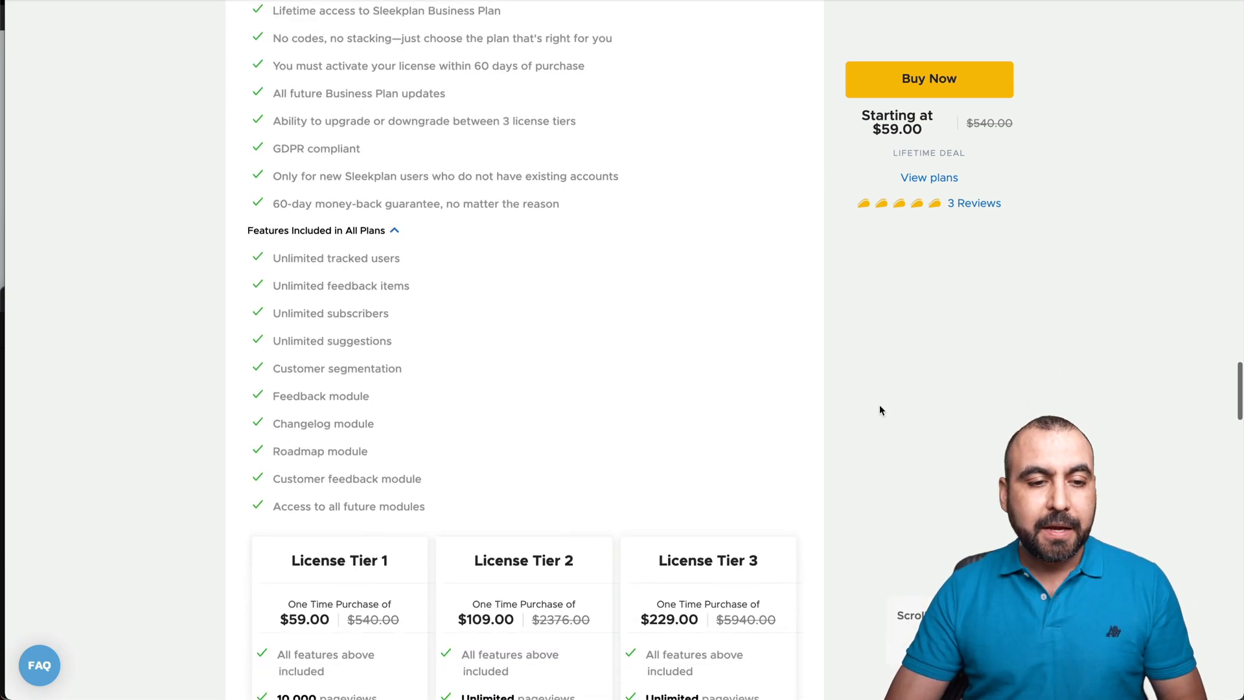
scroll(880, 409, down, 1)
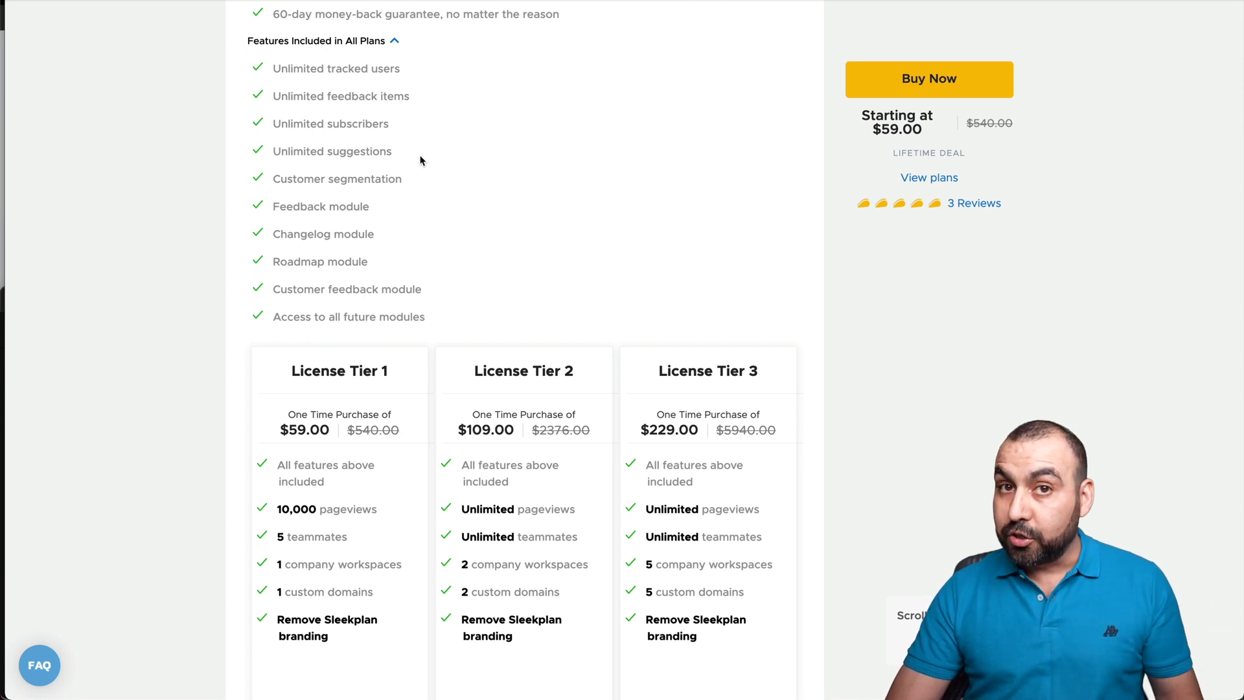
scroll(420, 160, down, 3)
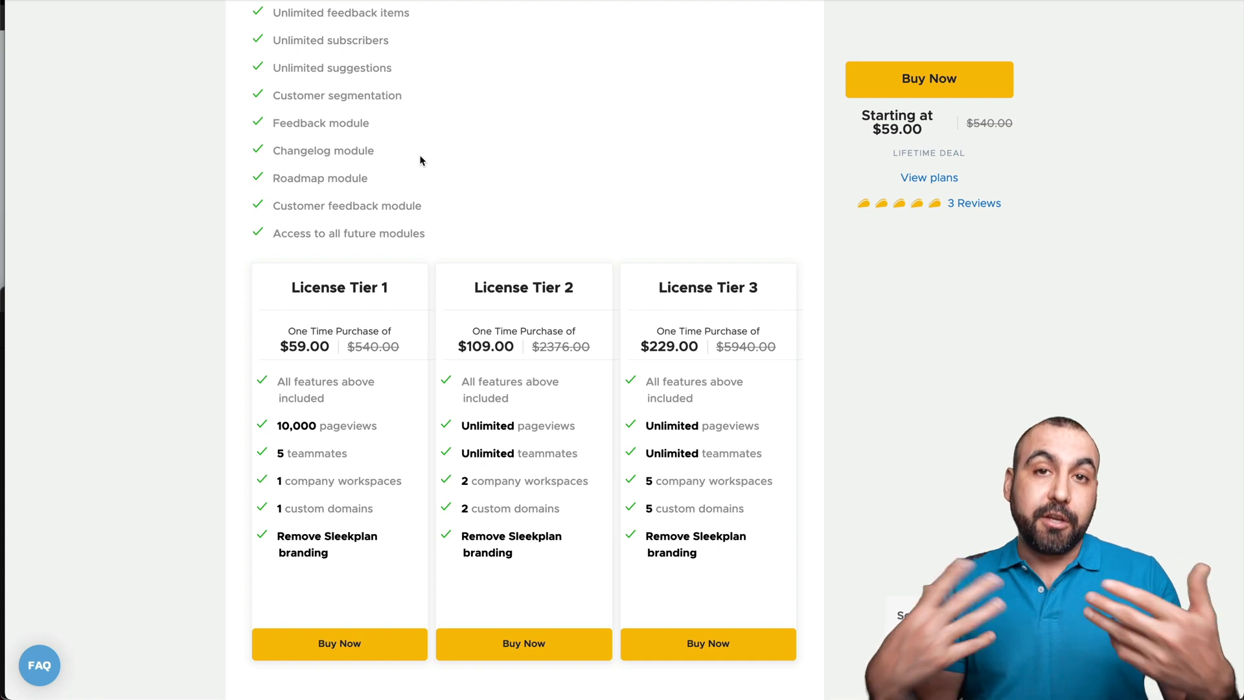
scroll(420, 161, down, 5)
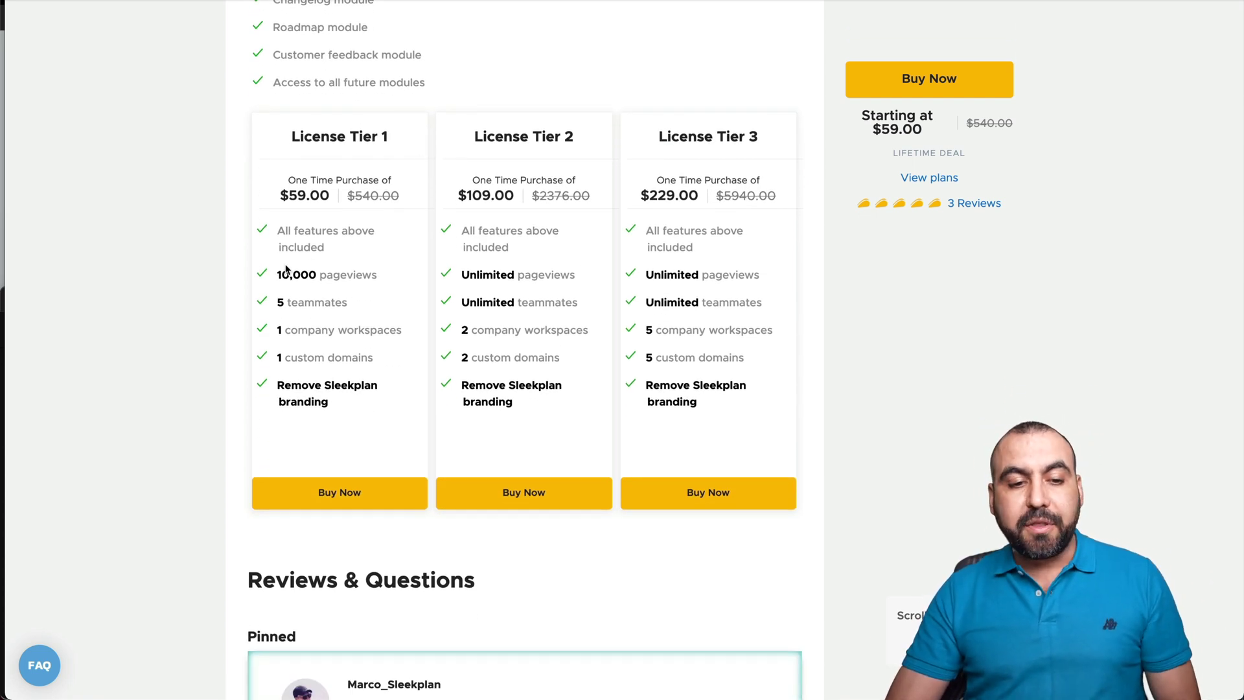
drag(276, 274, 377, 277)
click(381, 291)
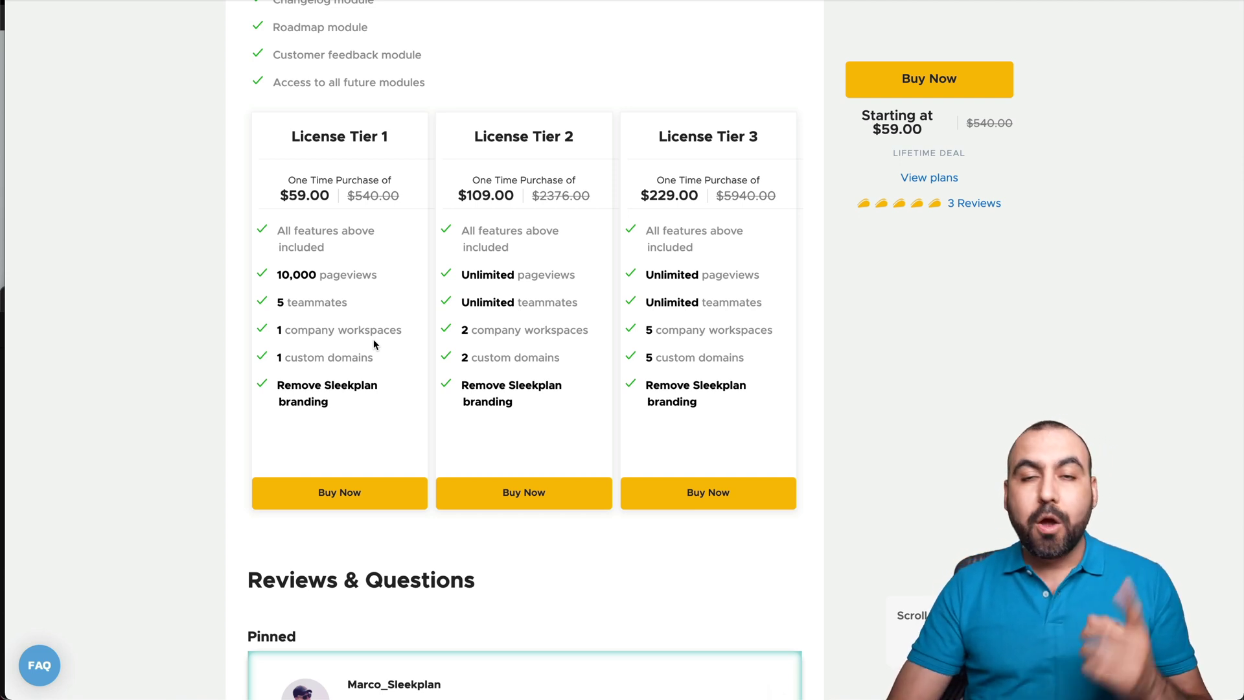
drag(284, 385, 336, 405)
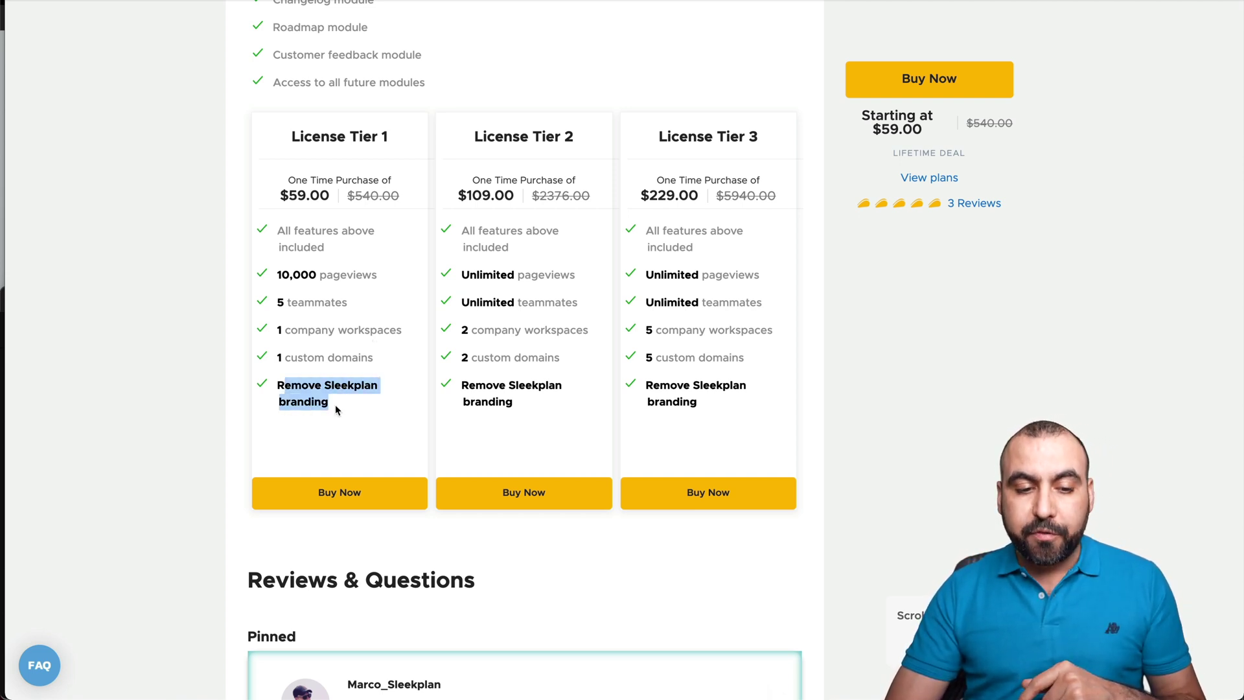
click(349, 405)
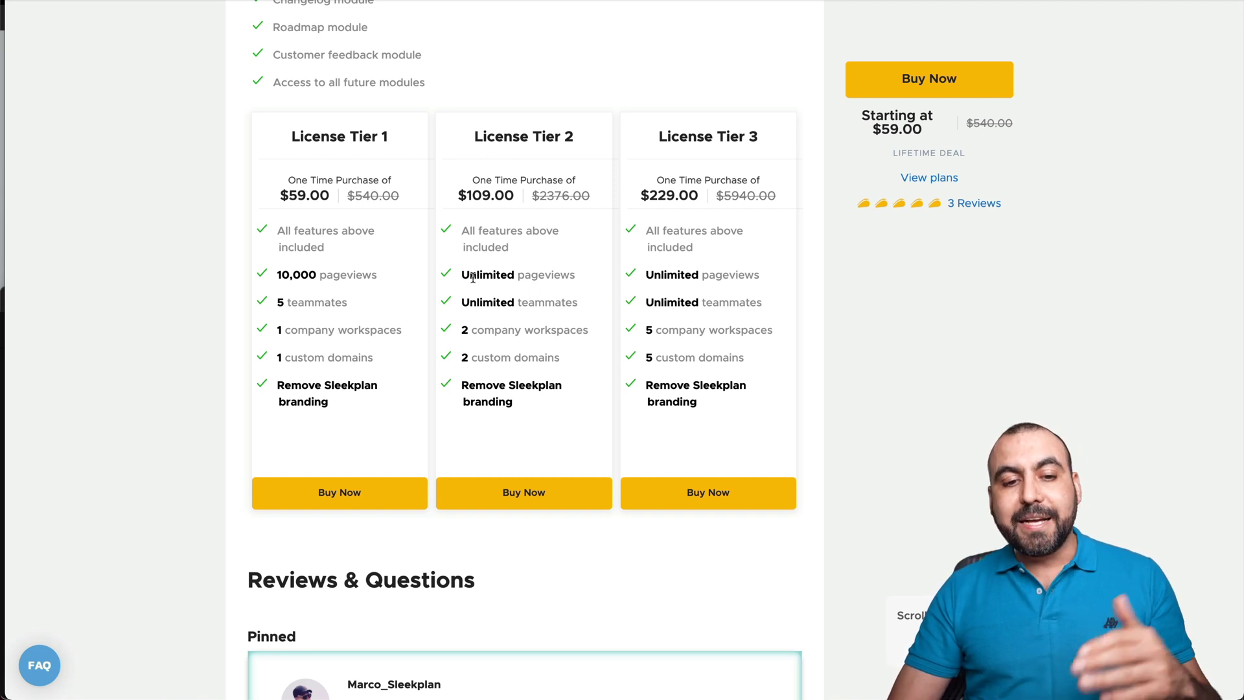
Point out Tier 2's unlimited pageviews and Tier 3's 5 company workspaces
drag(462, 275, 566, 276)
click(570, 312)
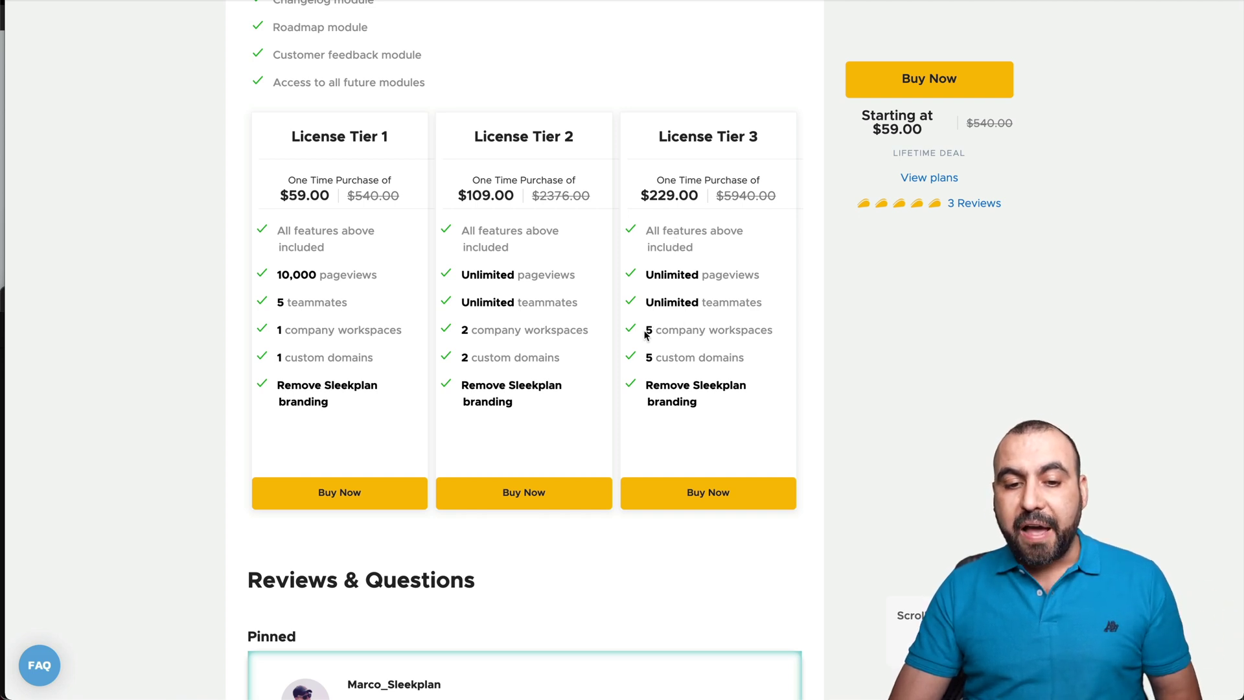
drag(645, 333, 773, 332)
click(771, 355)
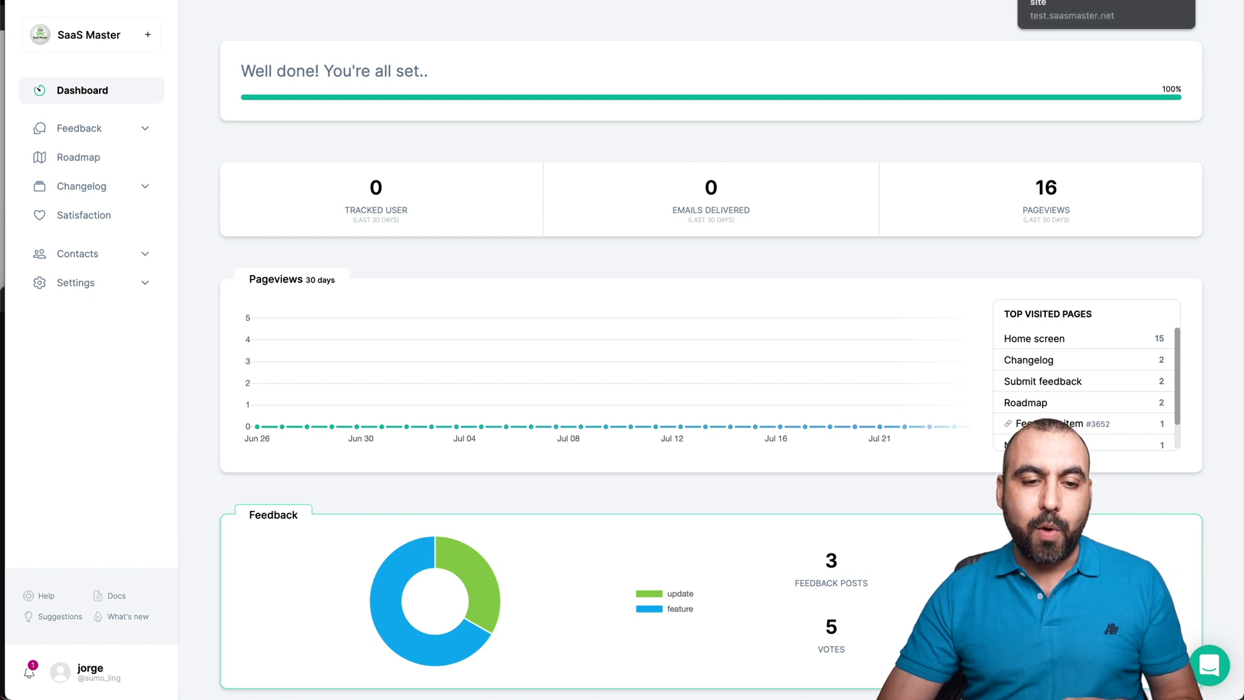
click(1108, 1)
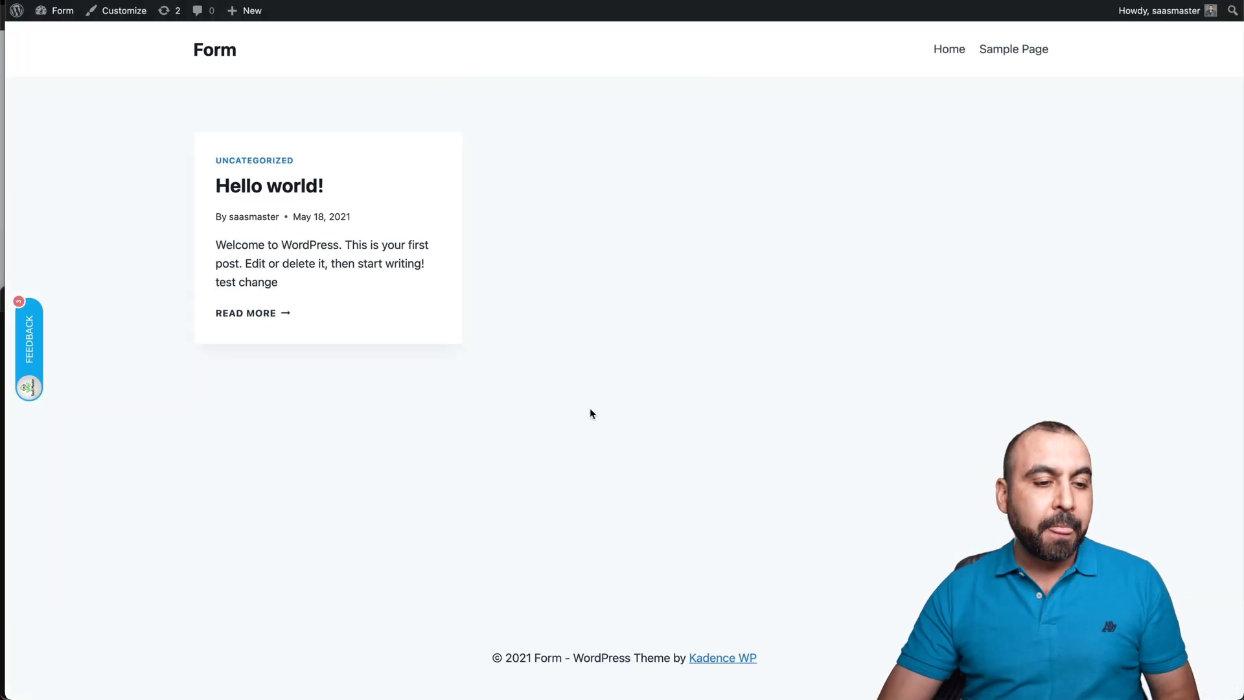
click(32, 352)
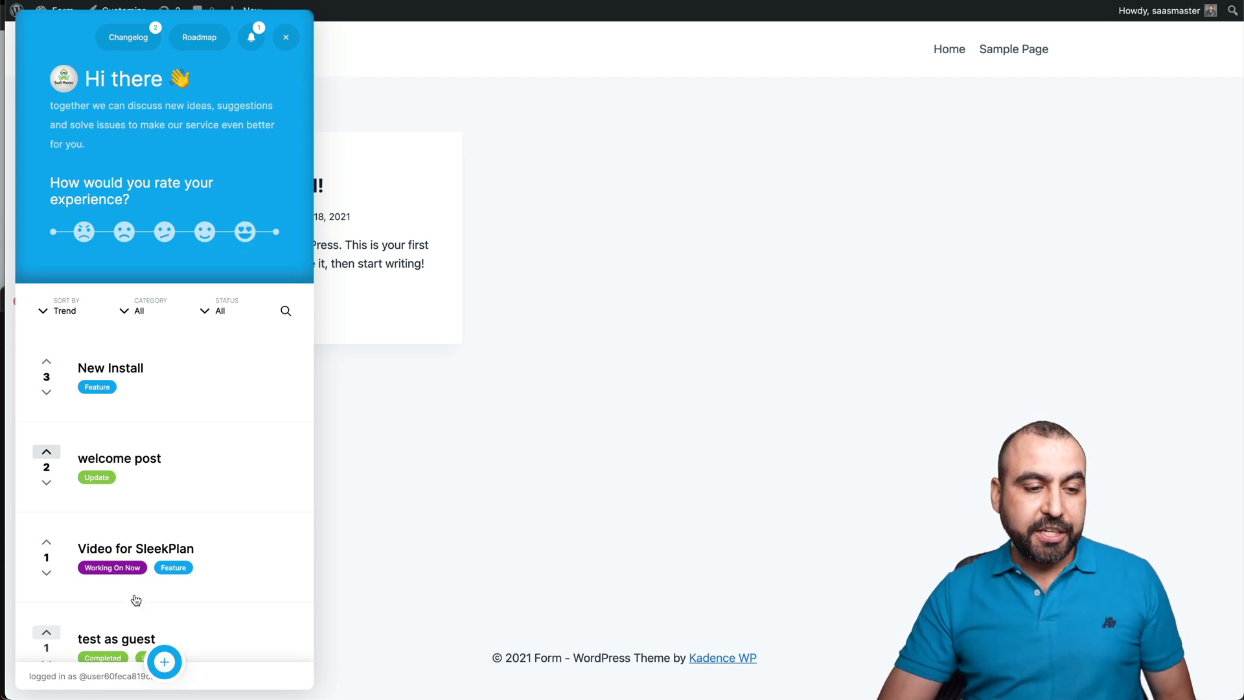
scroll(157, 532, down, 1)
scroll(156, 528, up, 1)
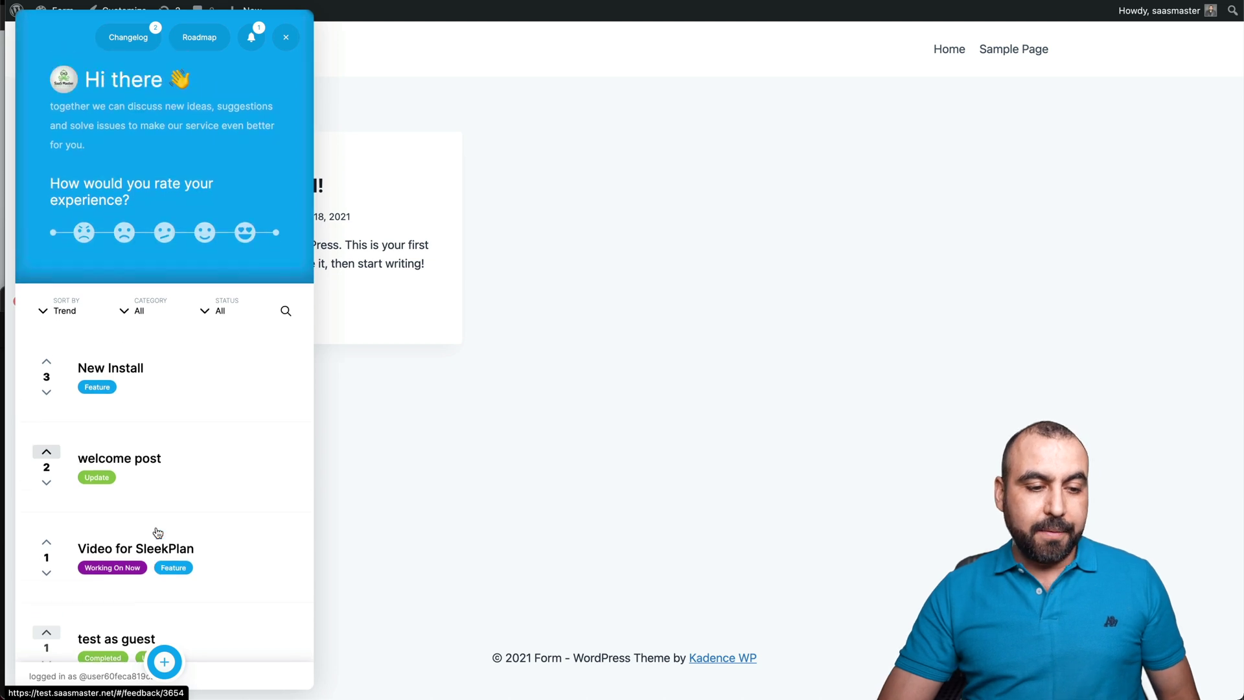
click(200, 34)
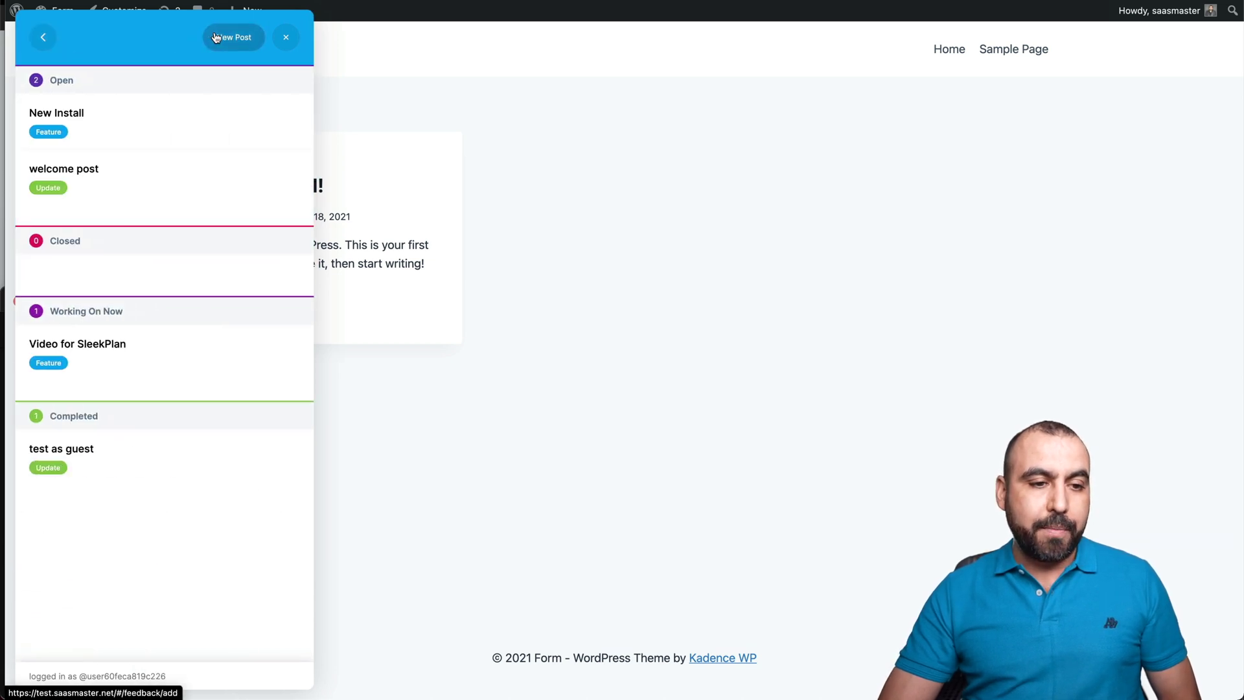
click(40, 40)
click(144, 38)
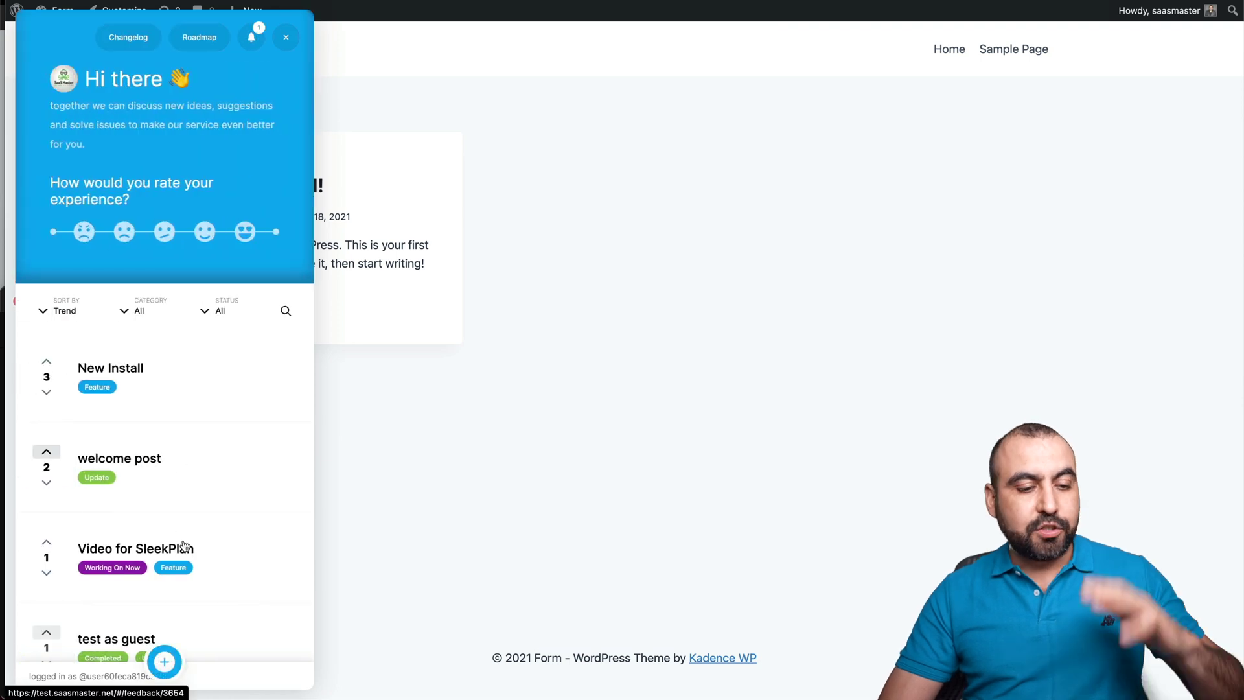
scroll(186, 536, down, 1)
scroll(186, 550, up, 1)
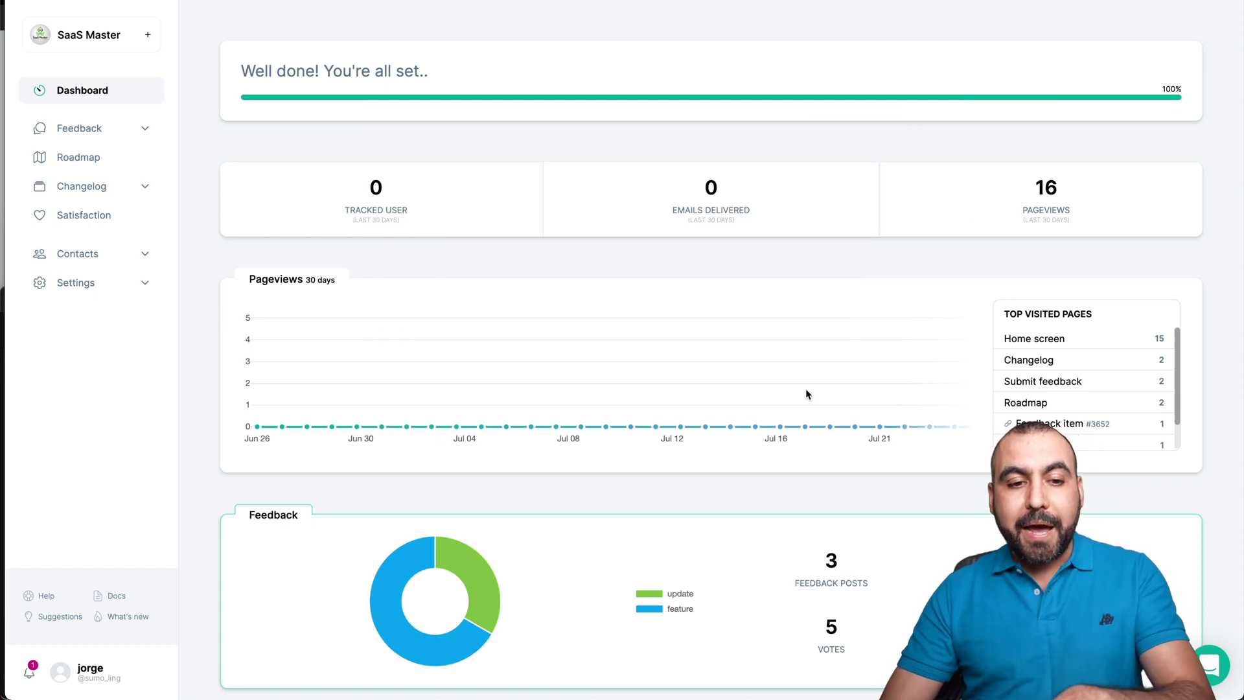
Scroll through the dashboard's pageview, feedback and satisfaction cards and back up
scroll(806, 390, down, 1)
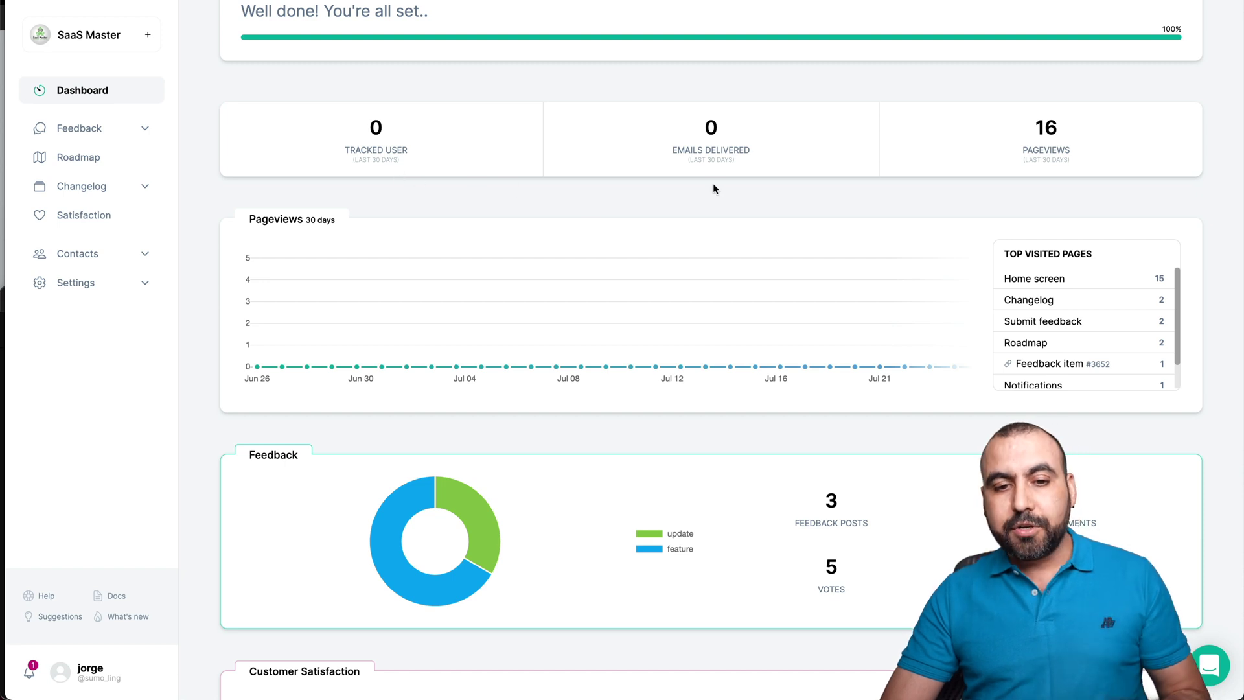
scroll(1033, 162, down, 1)
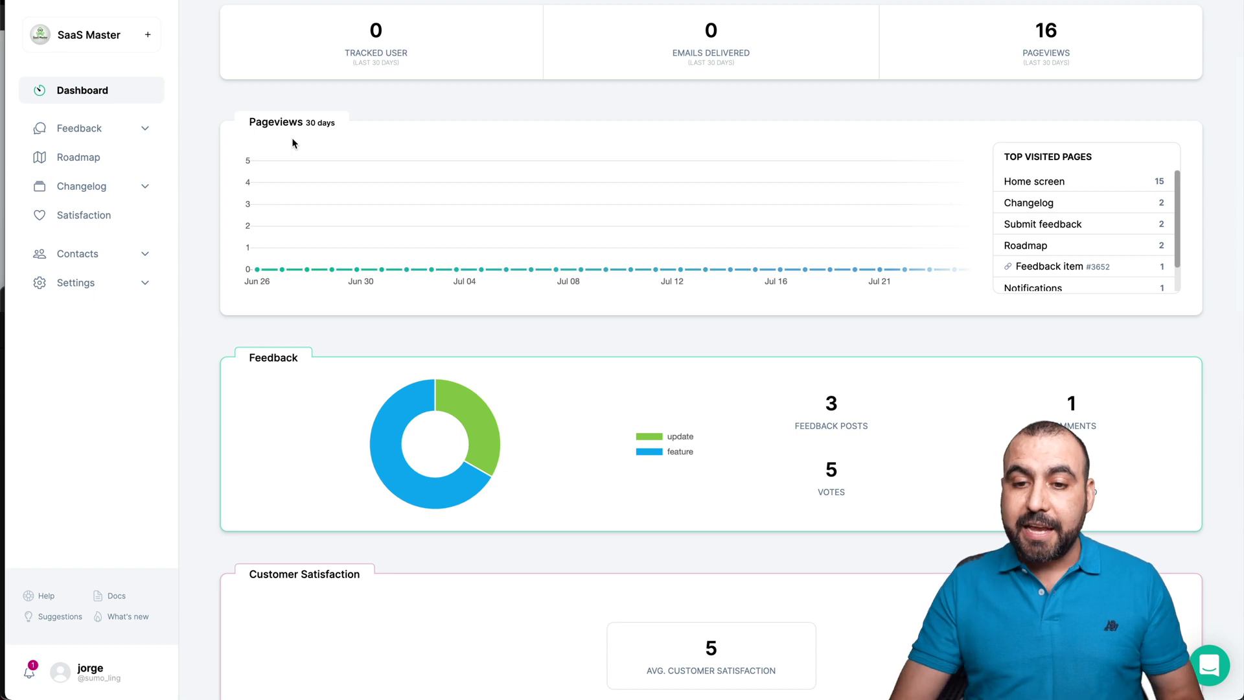
scroll(1063, 277, down, 1)
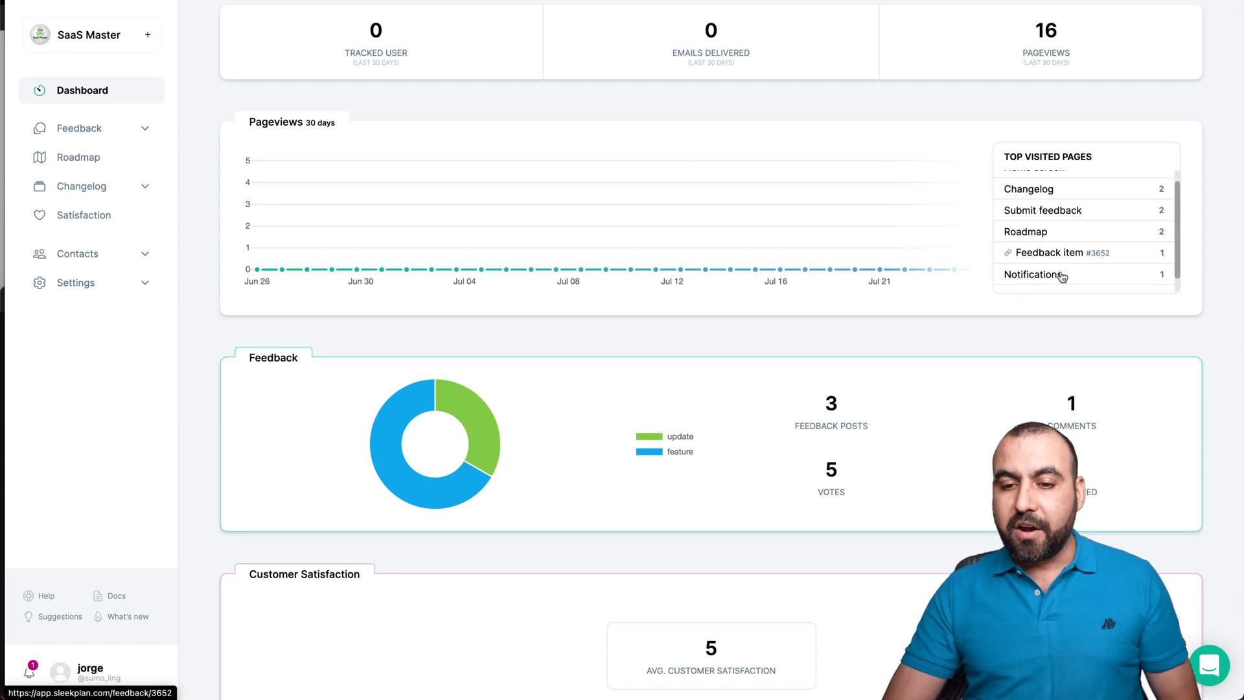
scroll(1062, 276, down, 1)
scroll(903, 361, down, 3)
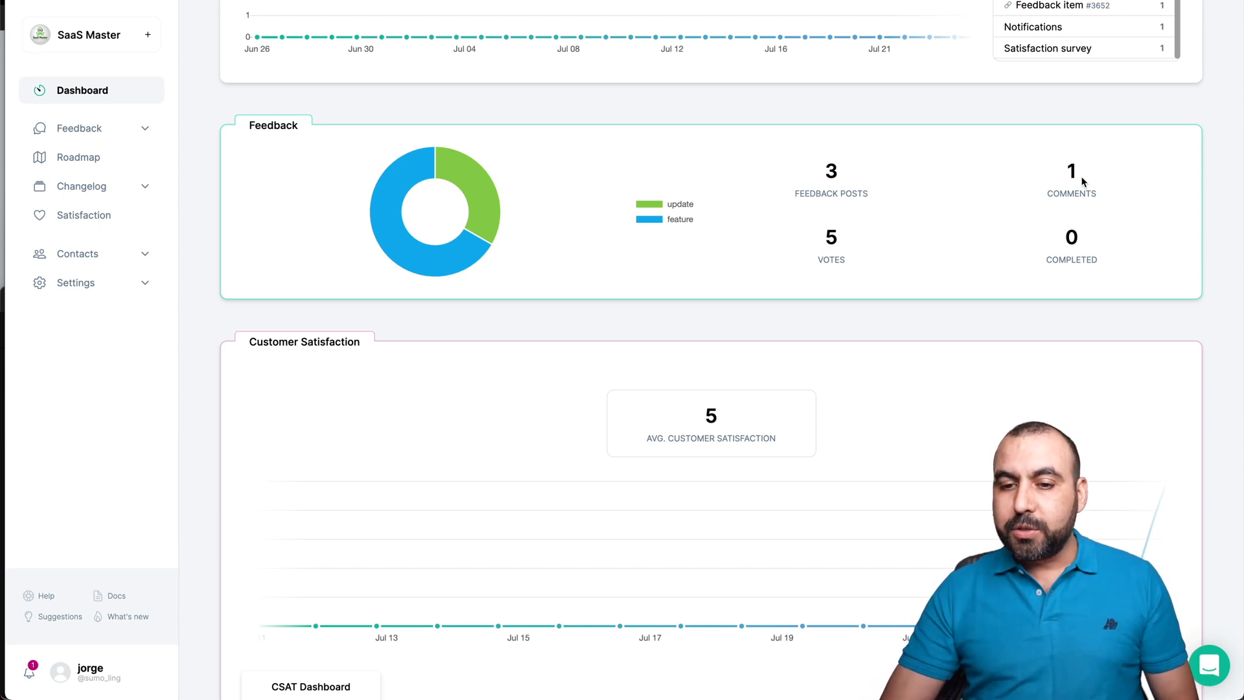
scroll(1020, 335, down, 3)
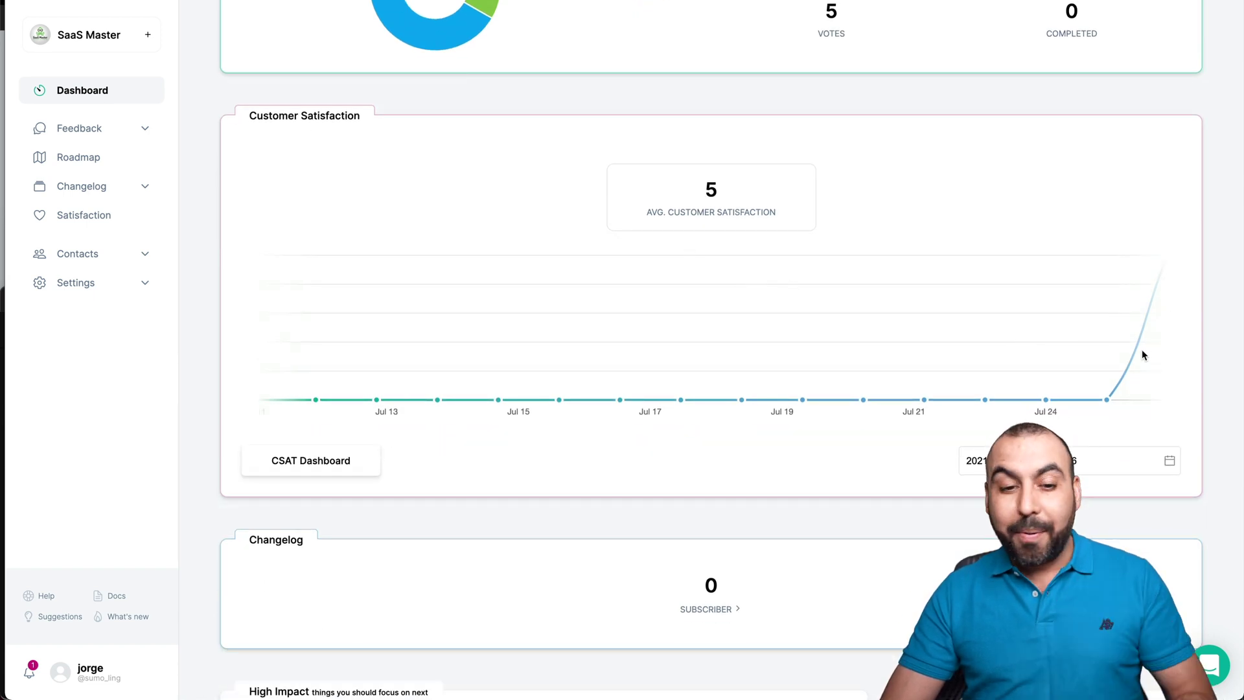
scroll(1042, 392, down, 2)
scroll(637, 453, down, 3)
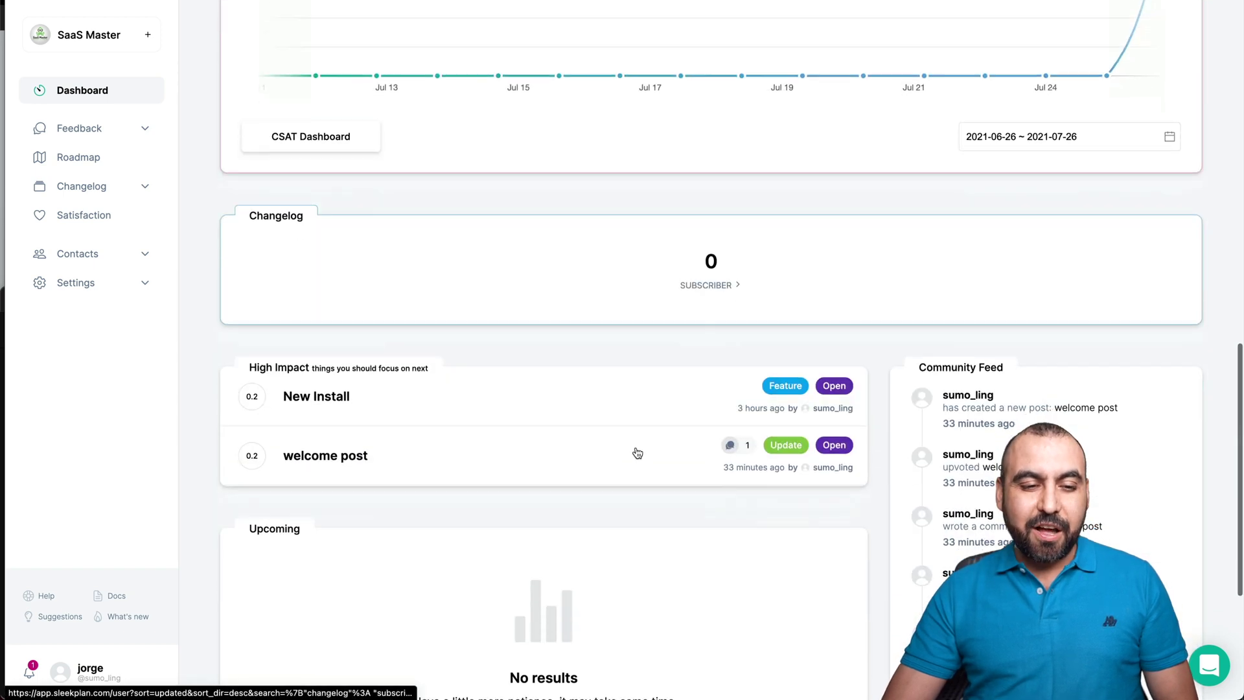
scroll(648, 389, down, 1)
scroll(694, 281, down, 2)
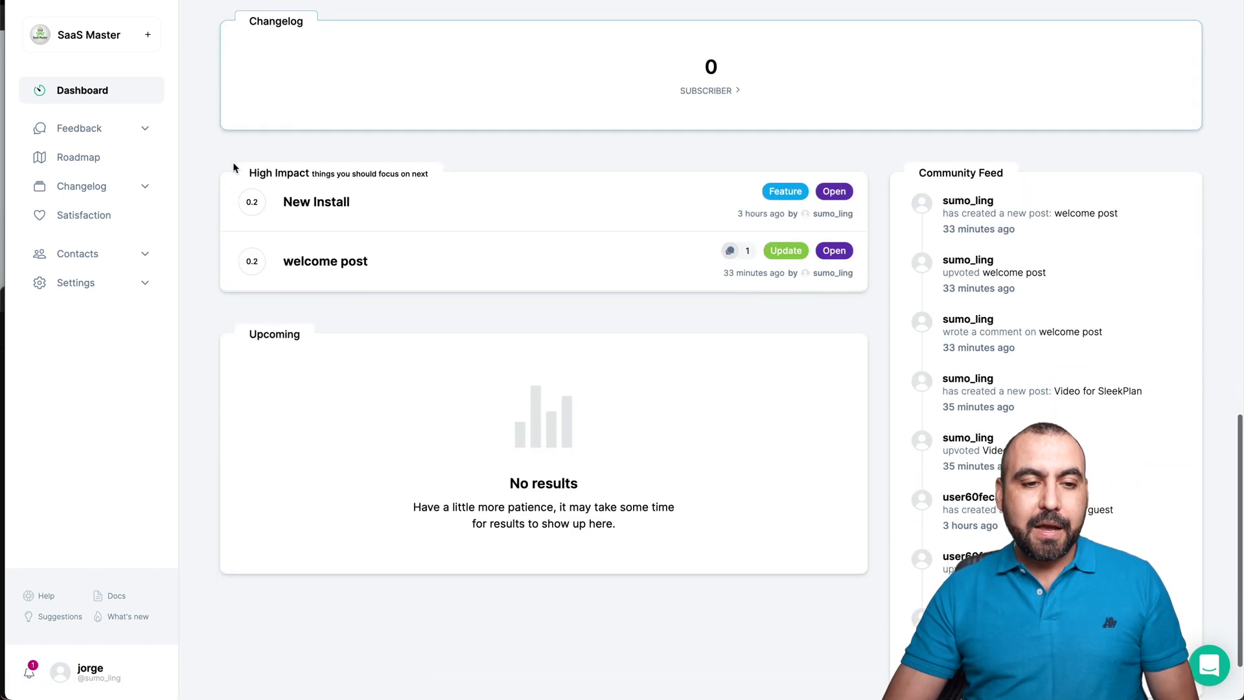
scroll(397, 367, down, 1)
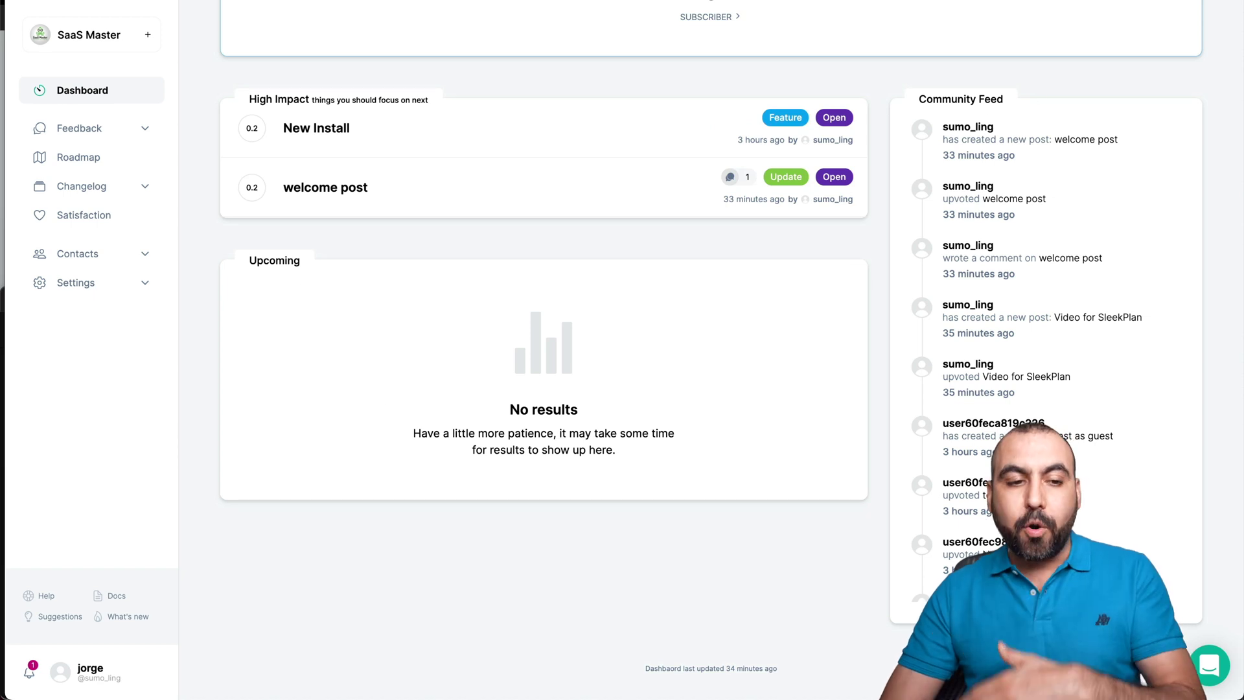
scroll(711, 350, up, 15)
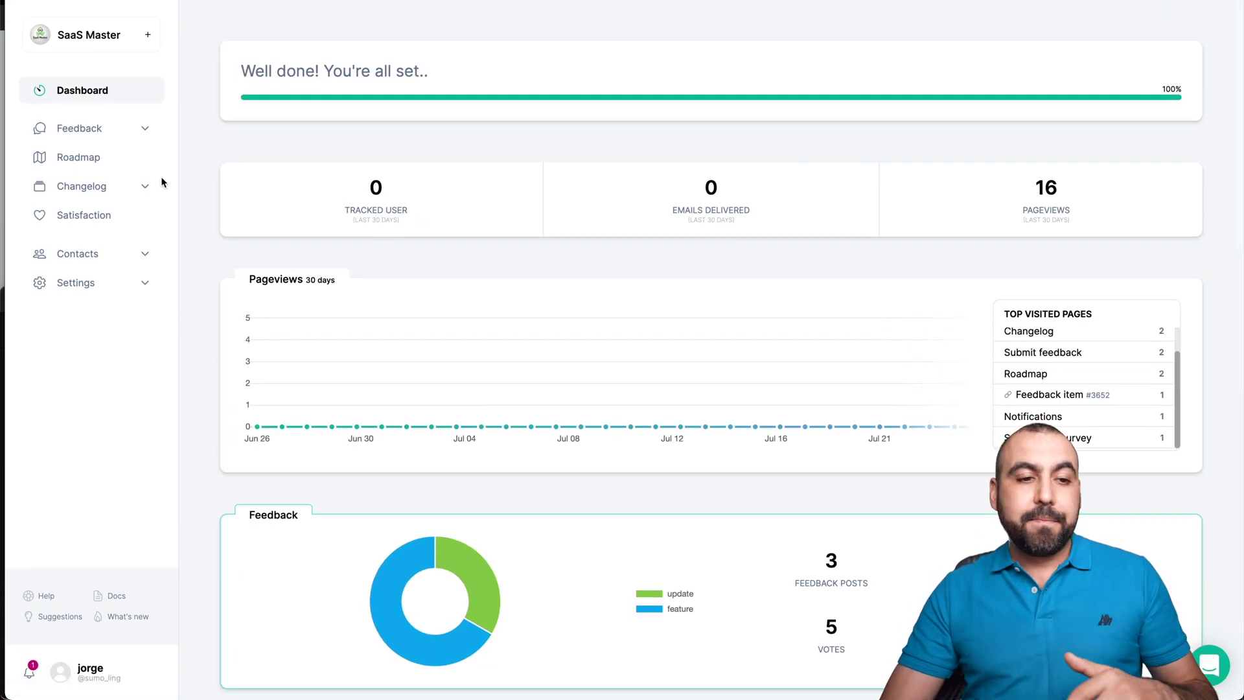
Go to Product settings and point out the Notify upvoter setting
click(102, 295)
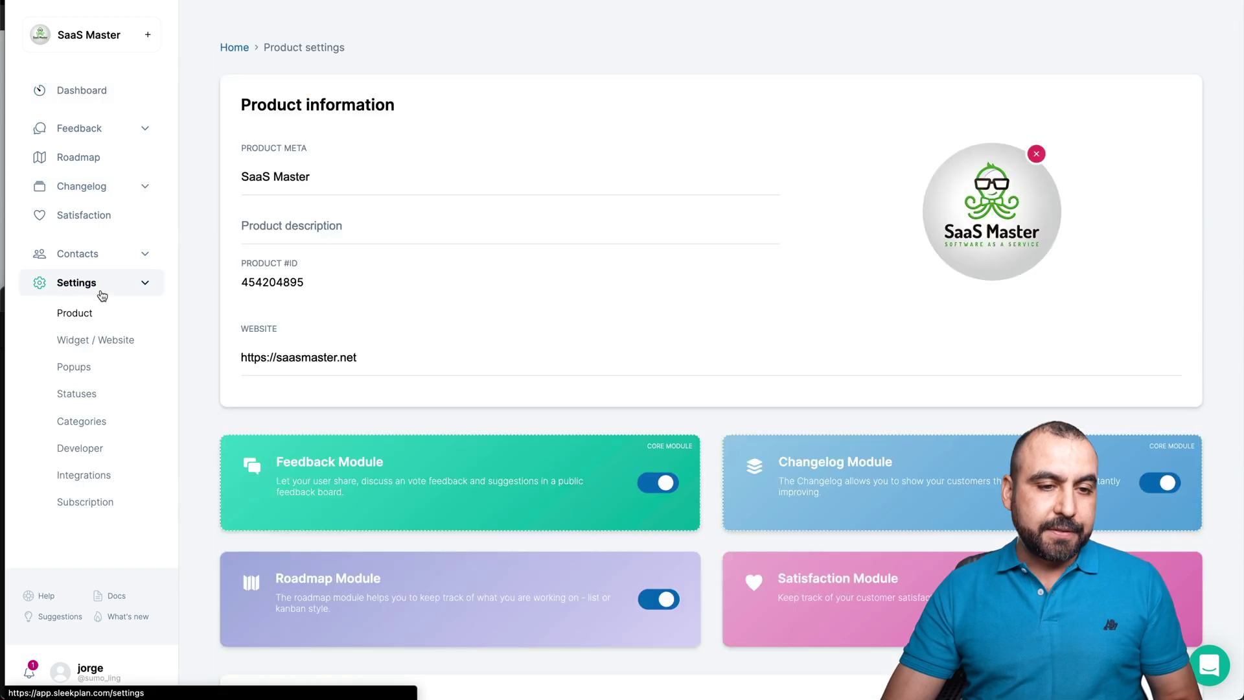
scroll(711, 256, down, 1)
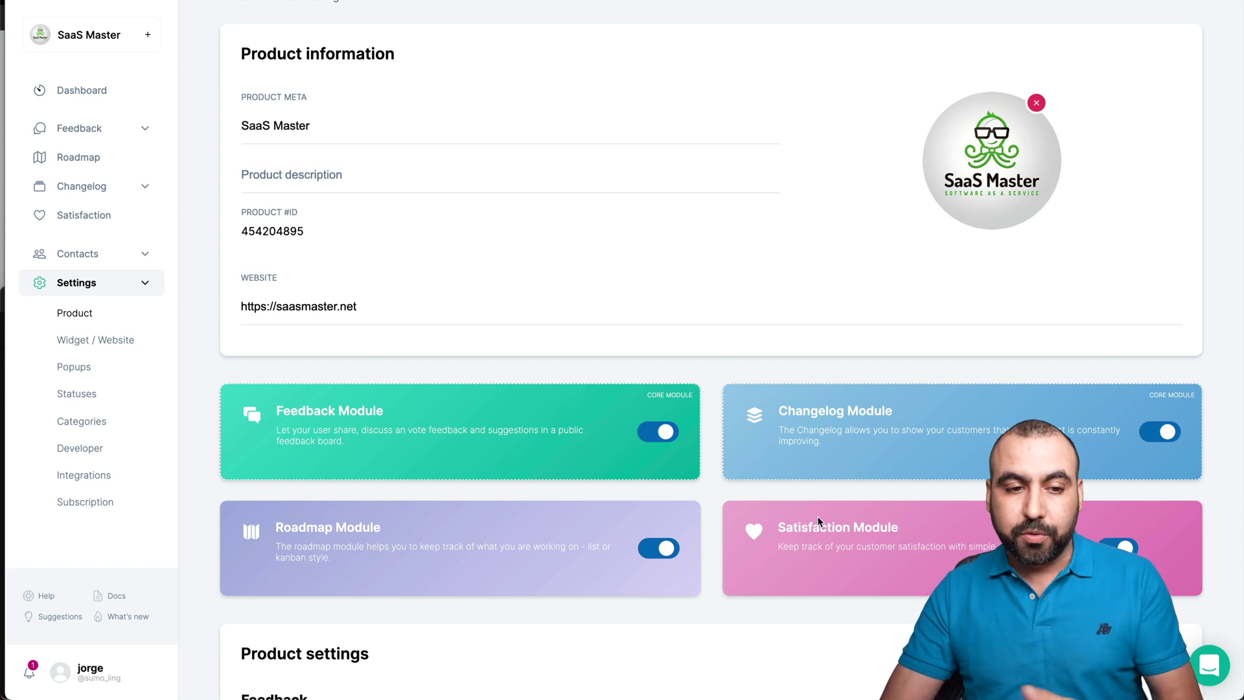
scroll(818, 516, down, 8)
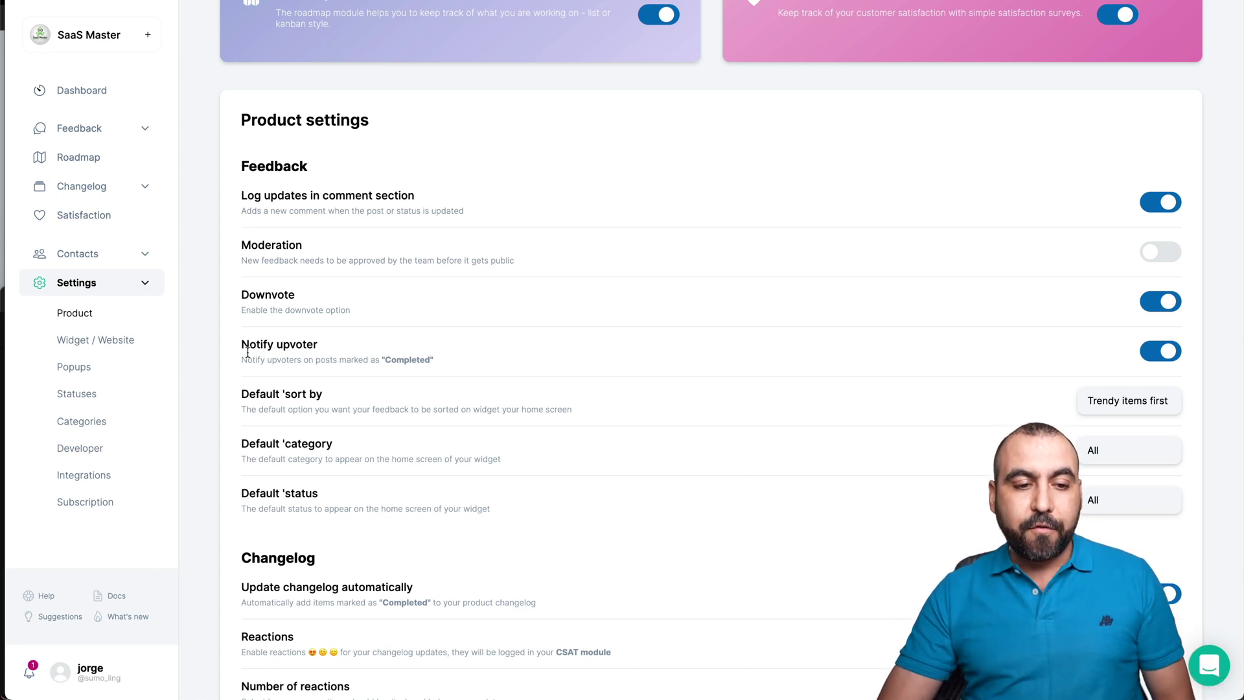
drag(242, 344, 312, 346)
click(318, 347)
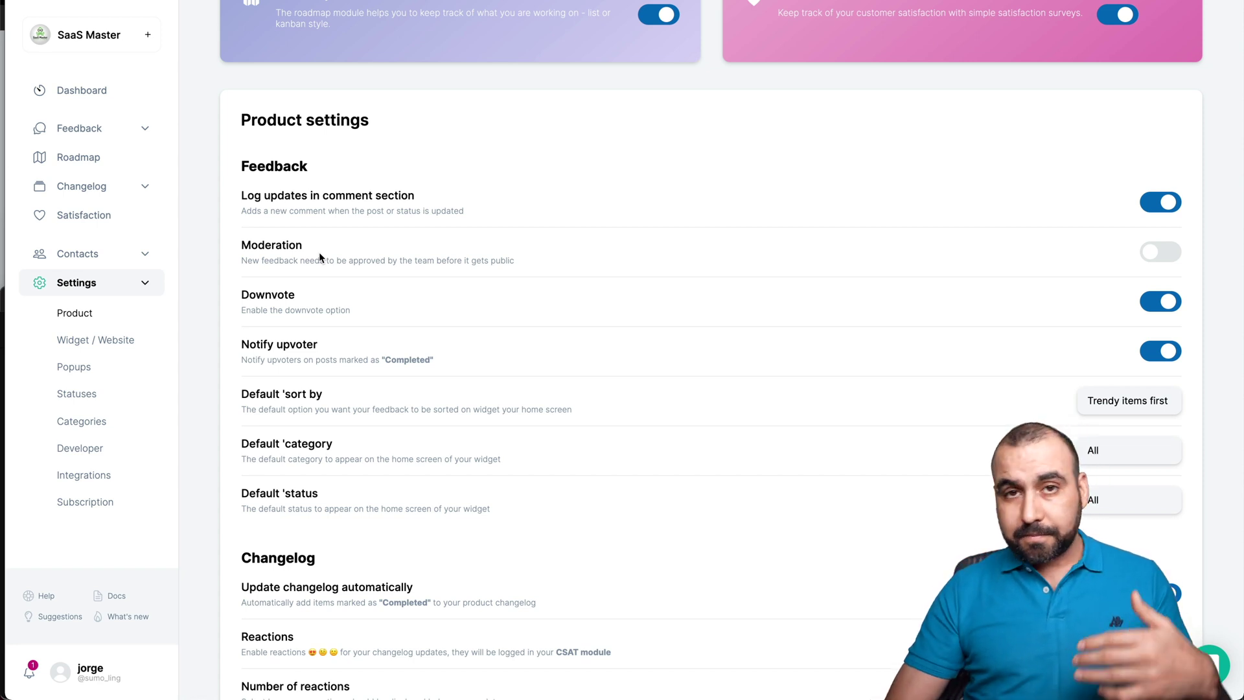
Switch on Moderation so new feedback needs approval, then go to Widget / Website settings
click(1166, 251)
scroll(980, 357, down, 2)
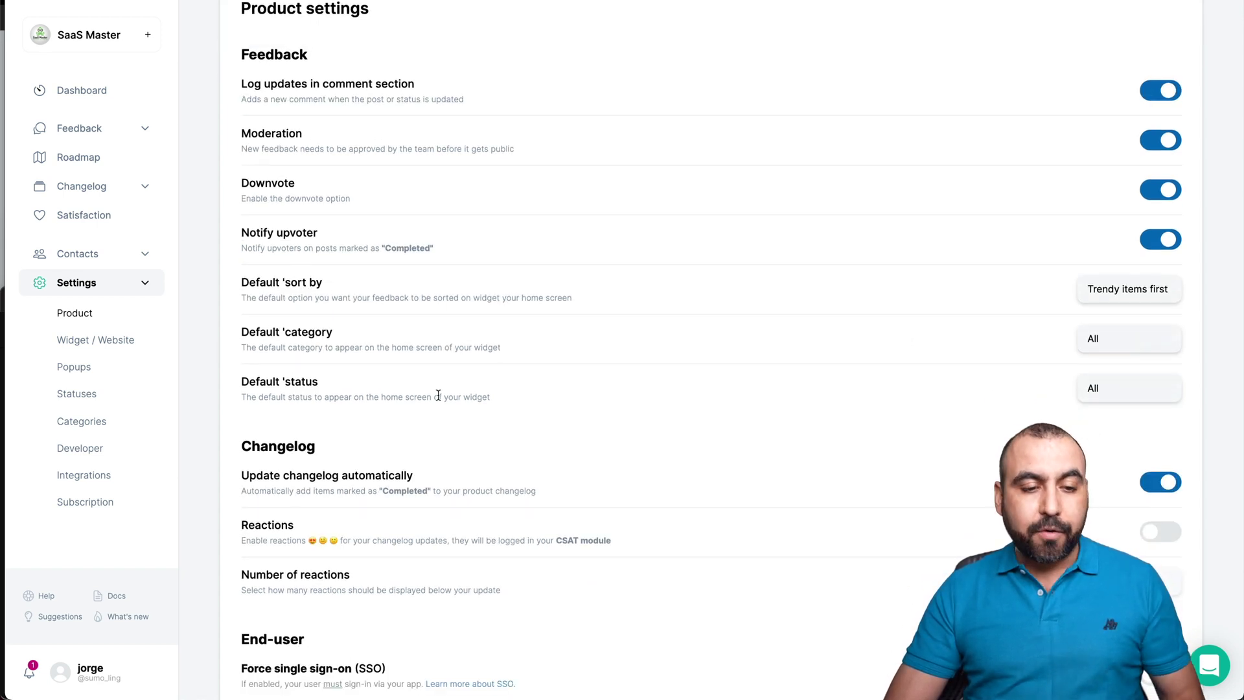
scroll(439, 400, down, 6)
scroll(438, 400, down, 2)
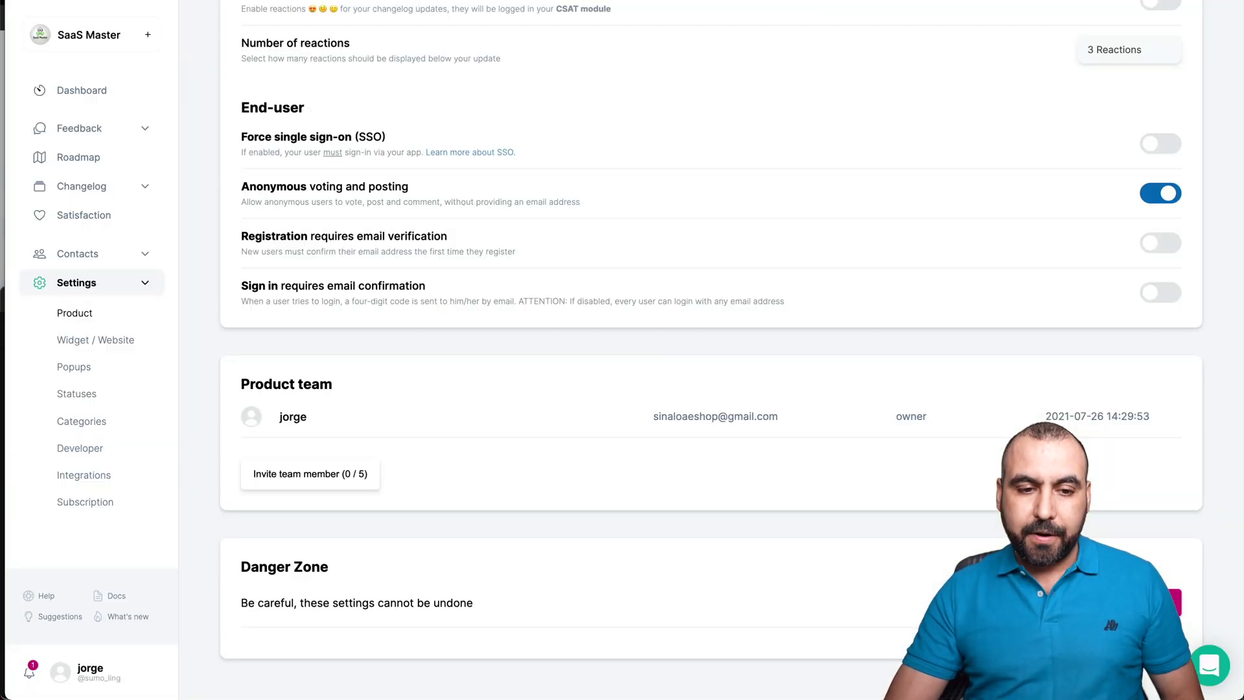
click(90, 343)
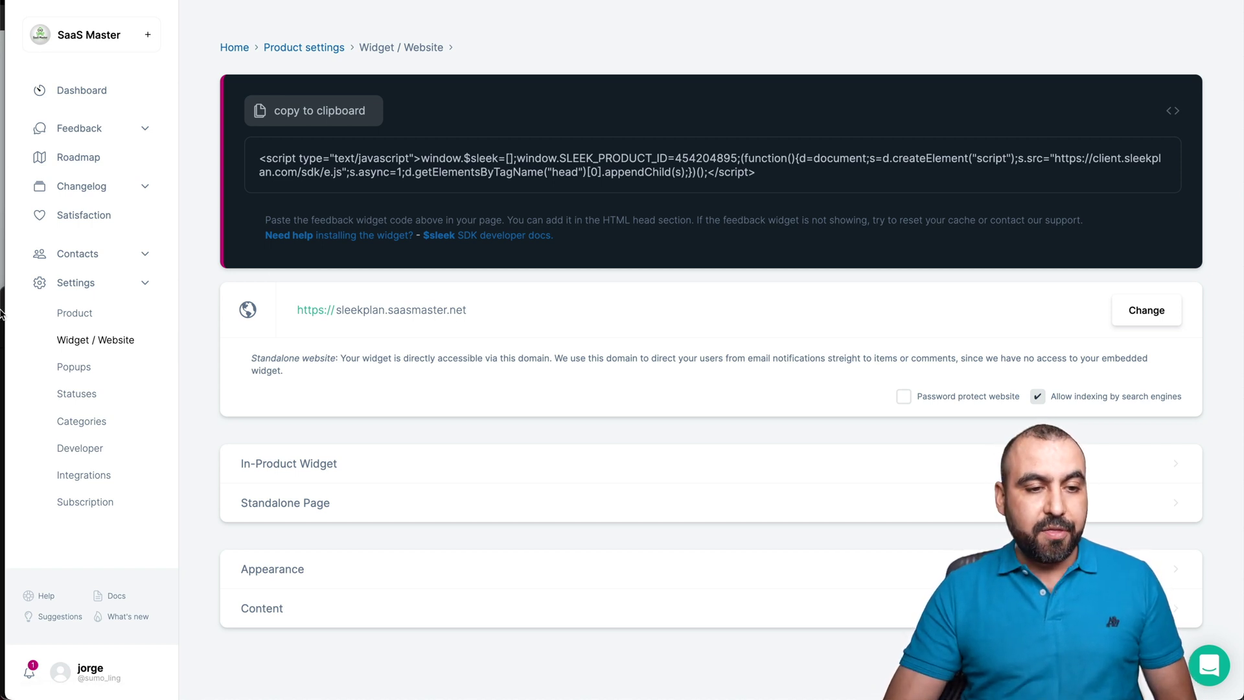
key(super+Tab)
key(super+Tab)
key(super+Tab)
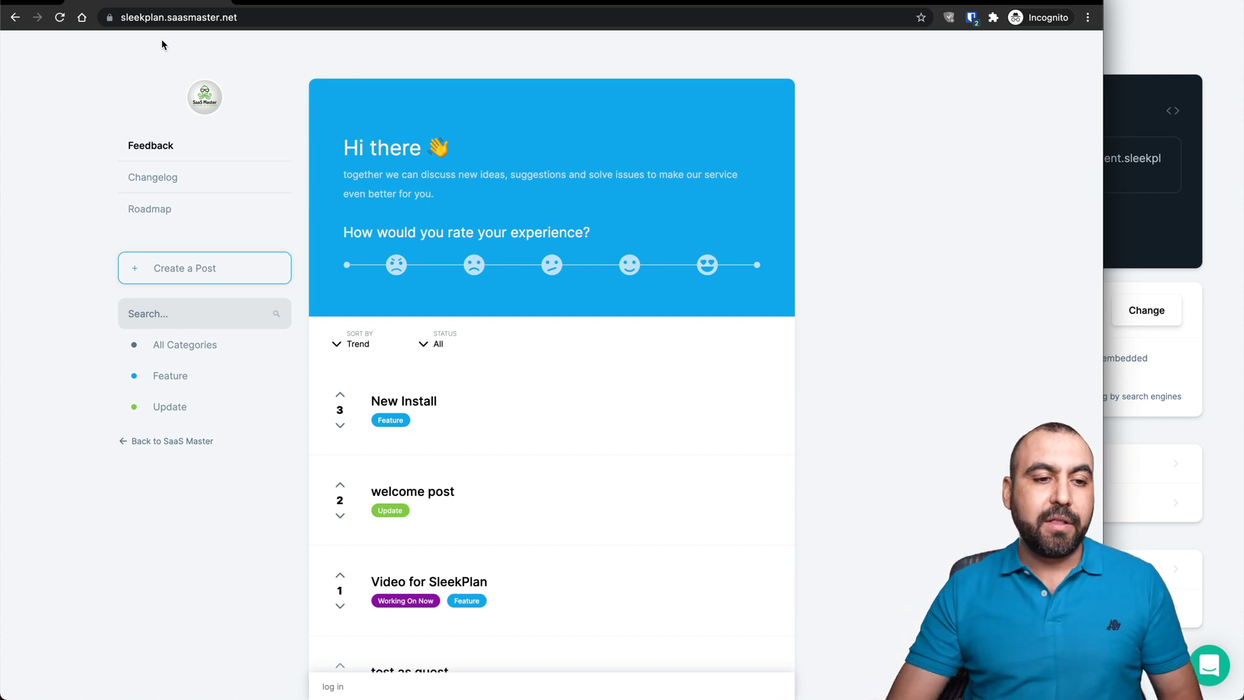
click(158, 177)
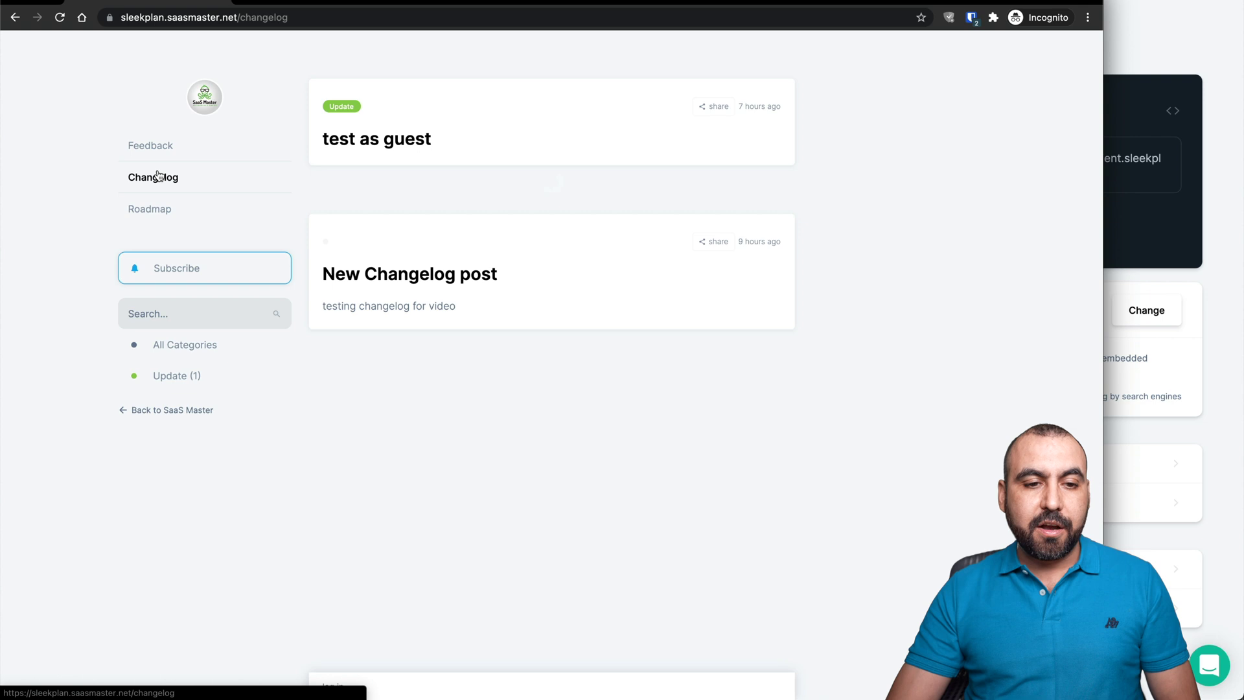
click(161, 211)
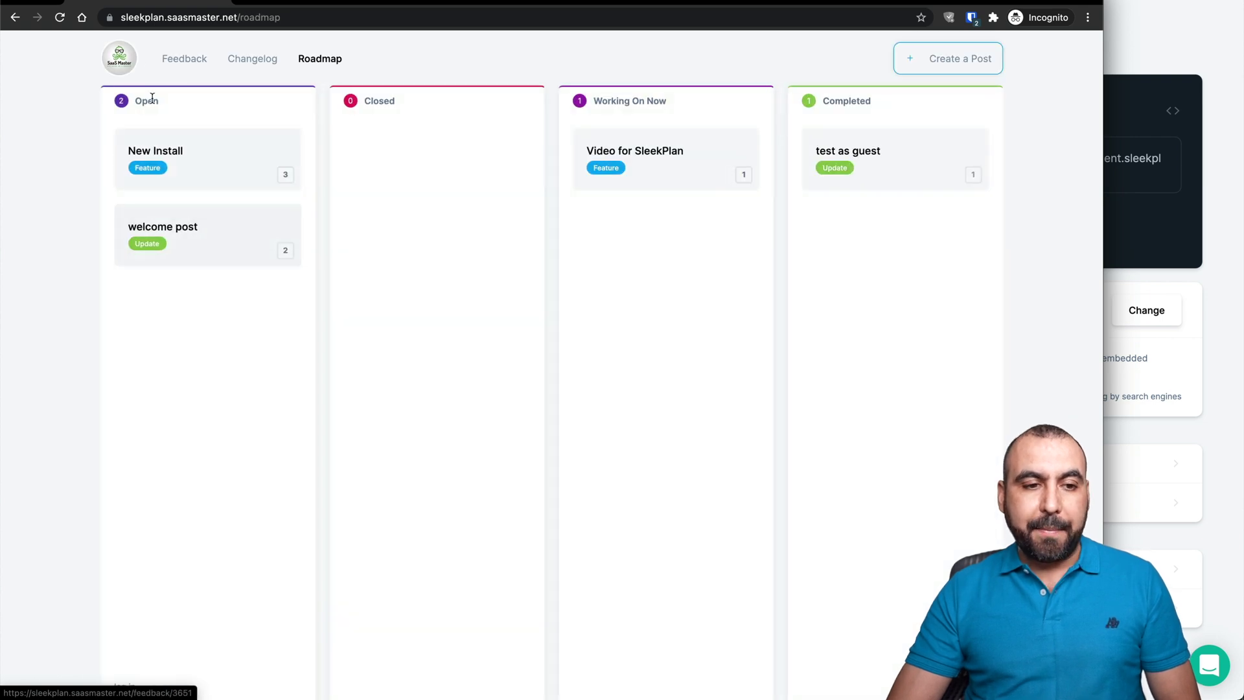
click(182, 59)
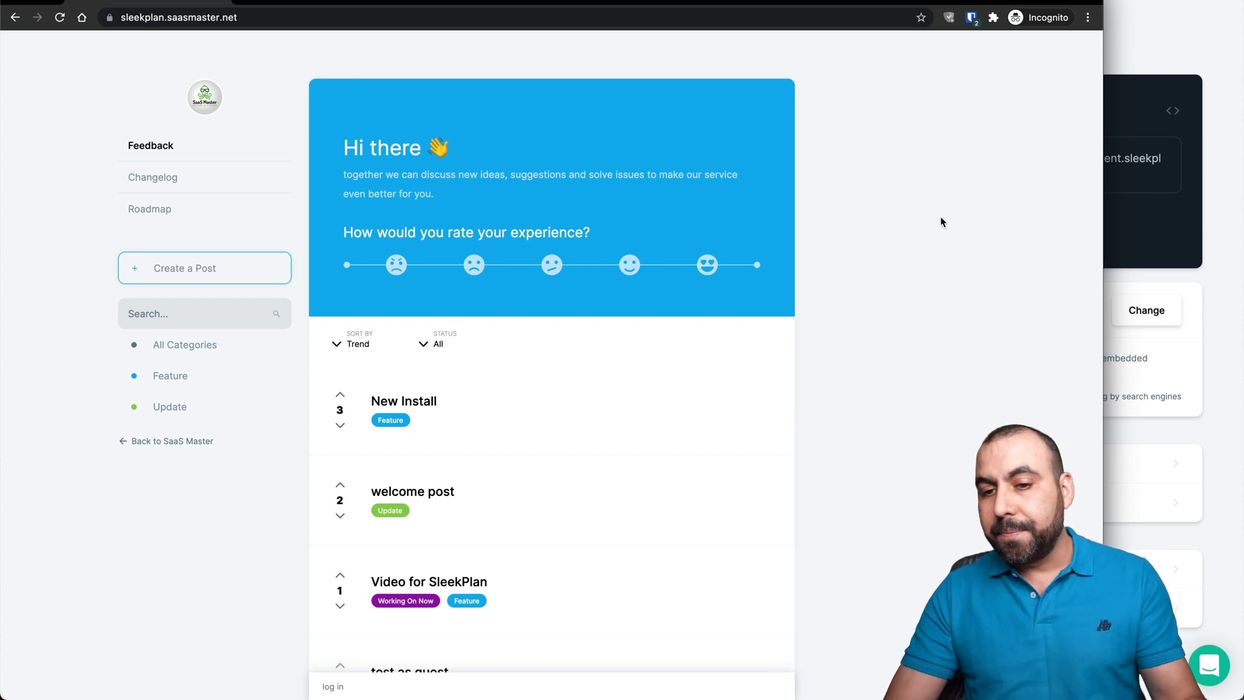
click(1189, 264)
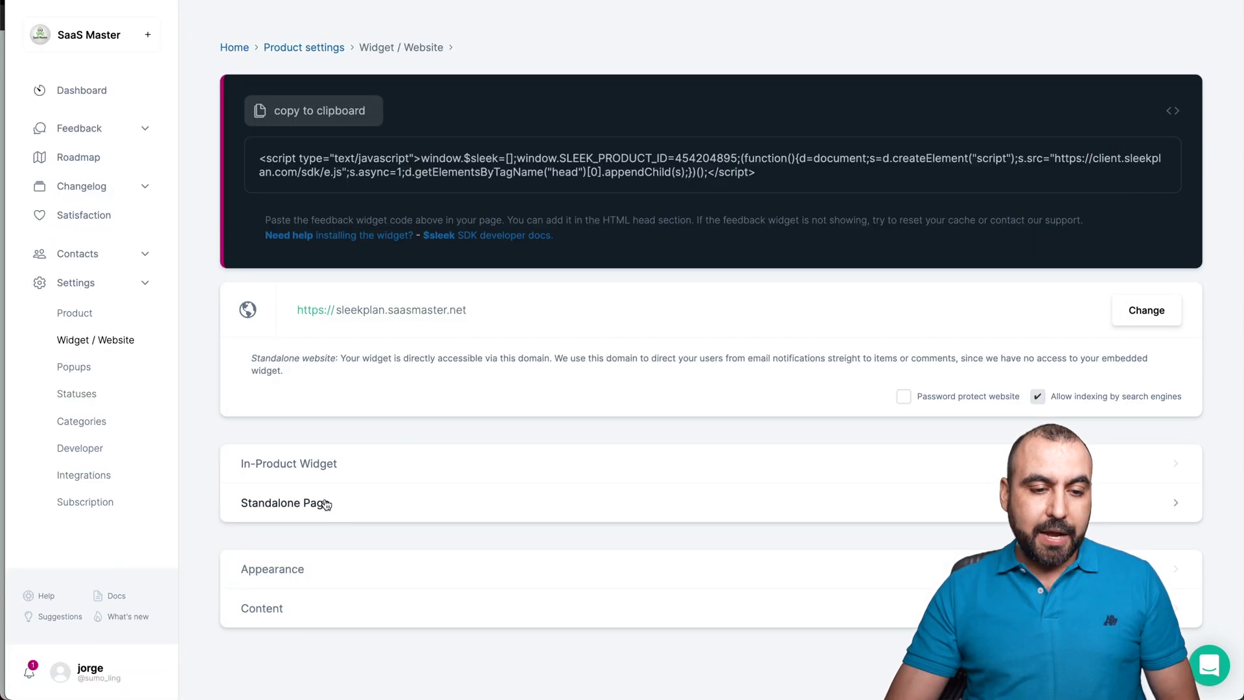
click(348, 504)
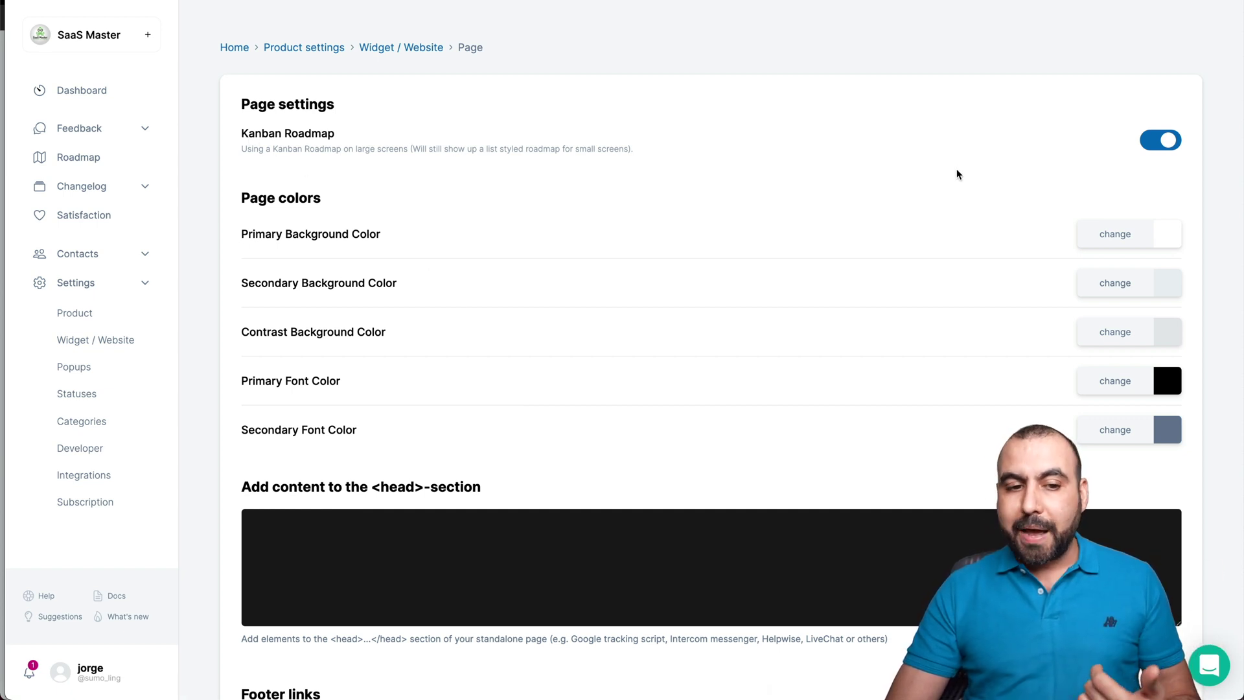
scroll(550, 250, down, 2)
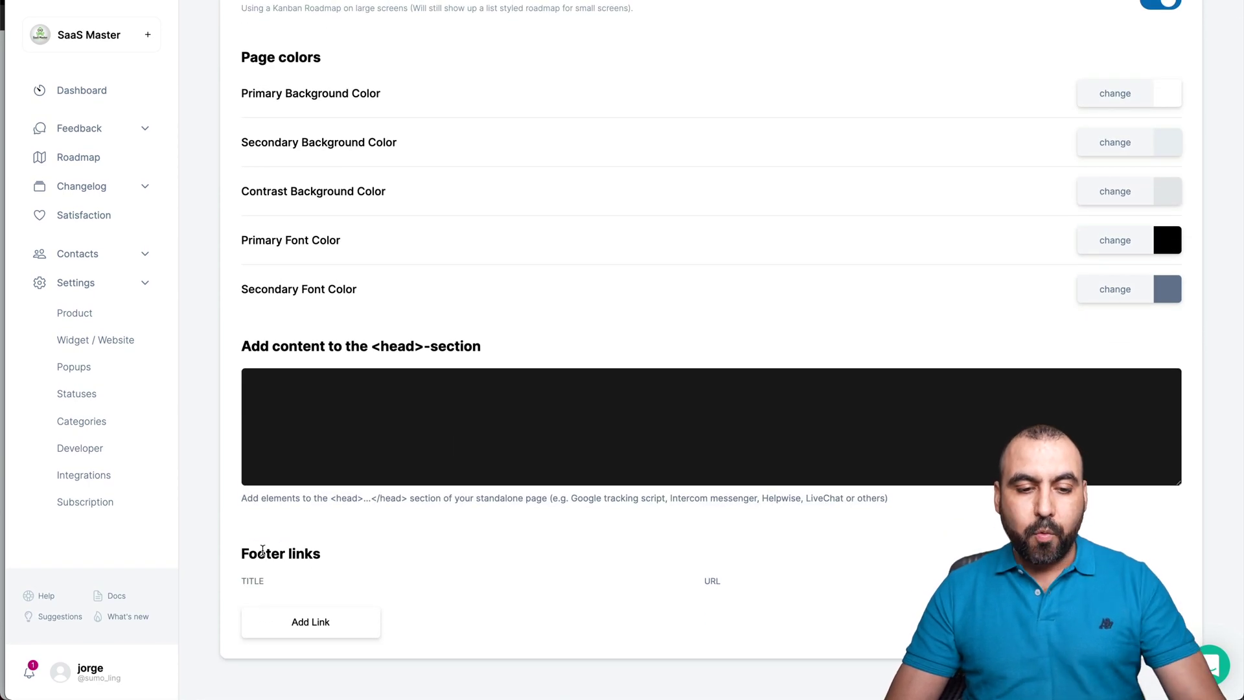
scroll(327, 570, up, 2)
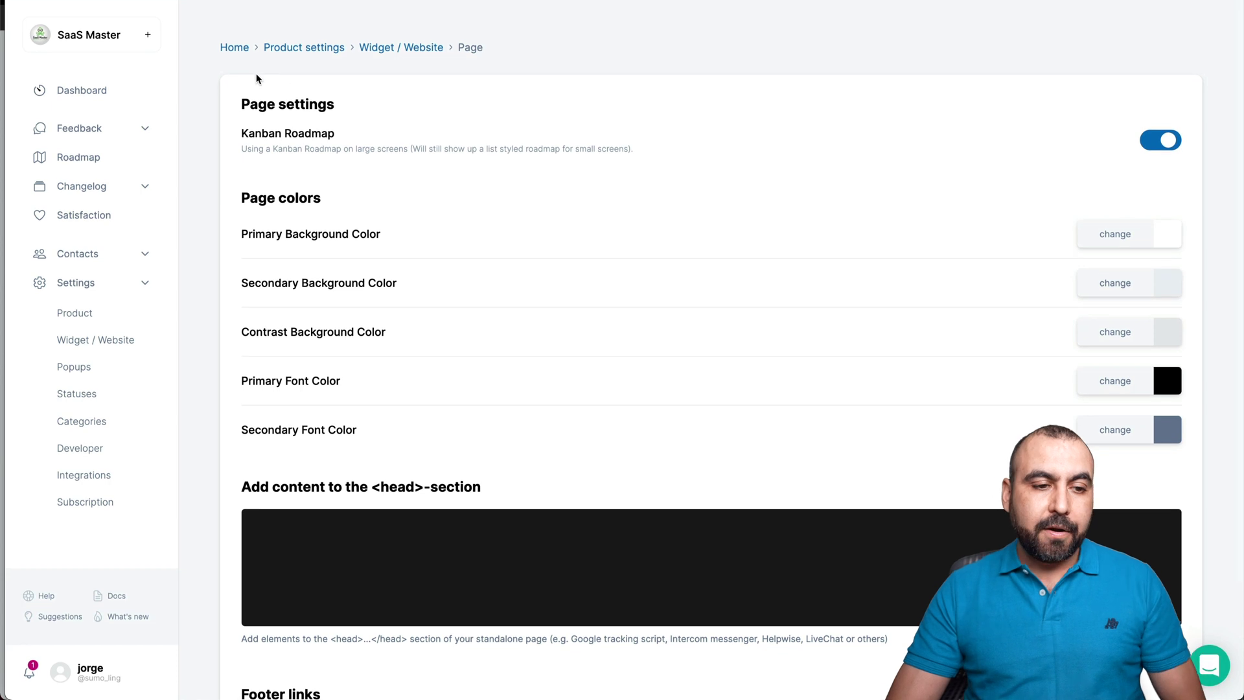
click(94, 340)
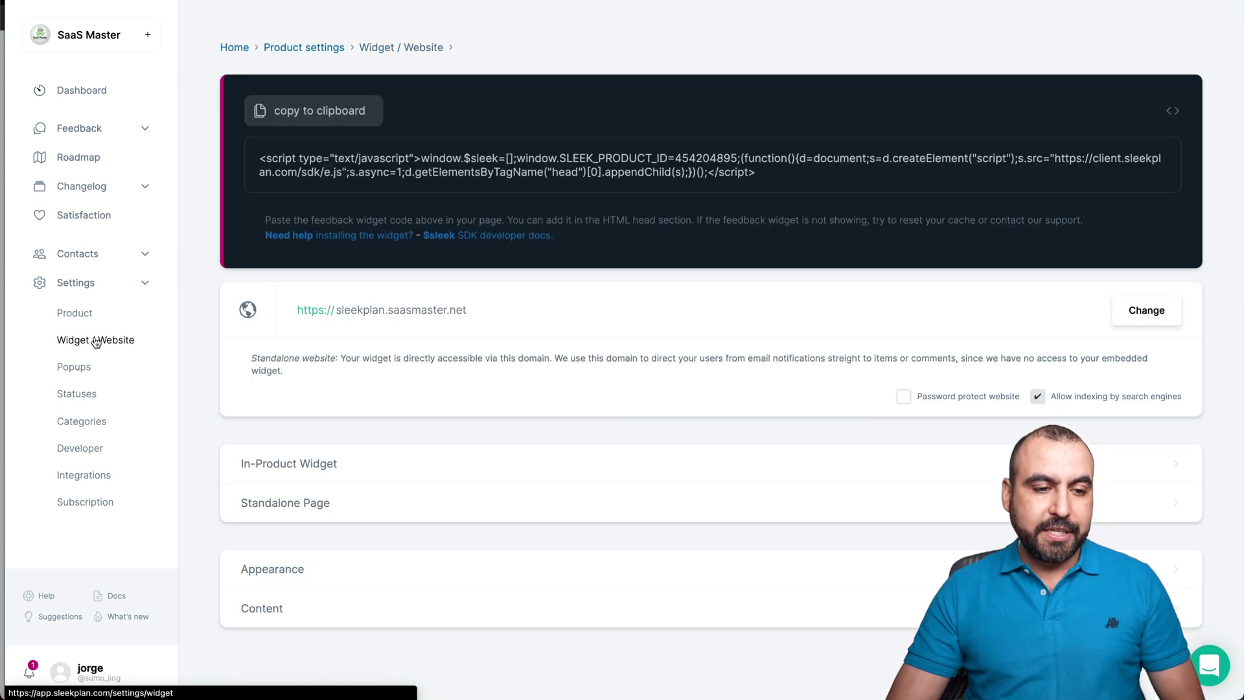
click(340, 591)
Check the widget languages, keeping English, and review the 'Hi there' title and Terms fields
scroll(547, 503, down, 1)
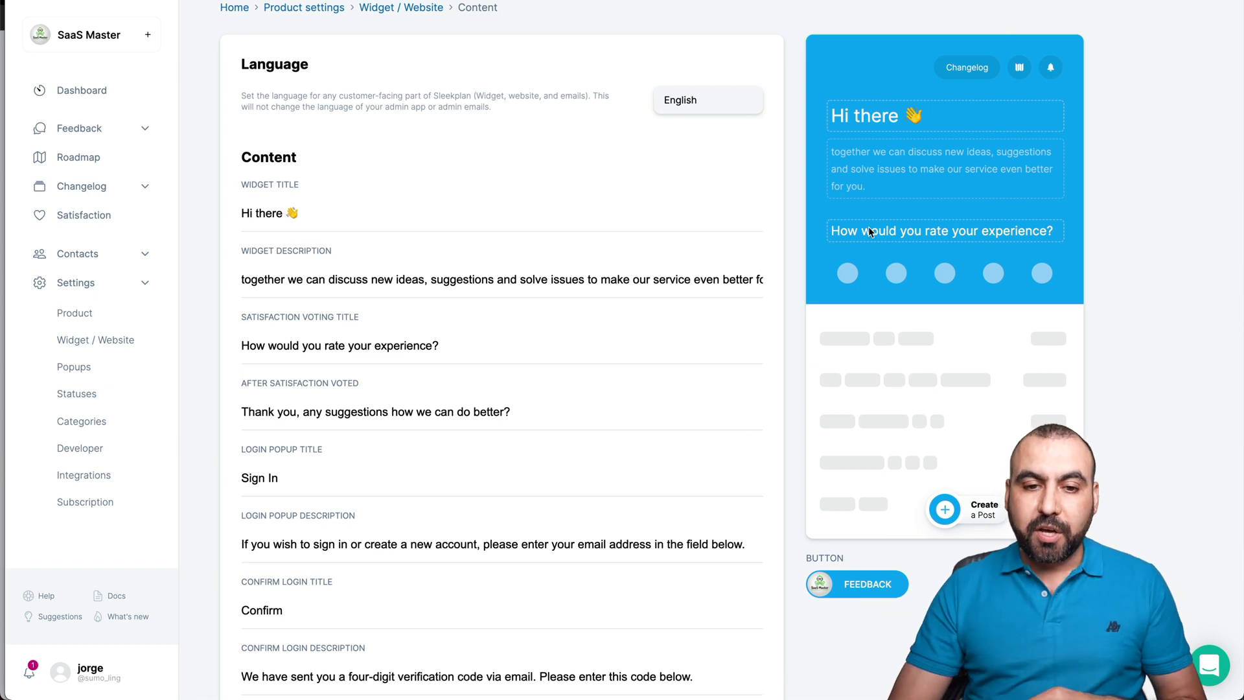
click(699, 108)
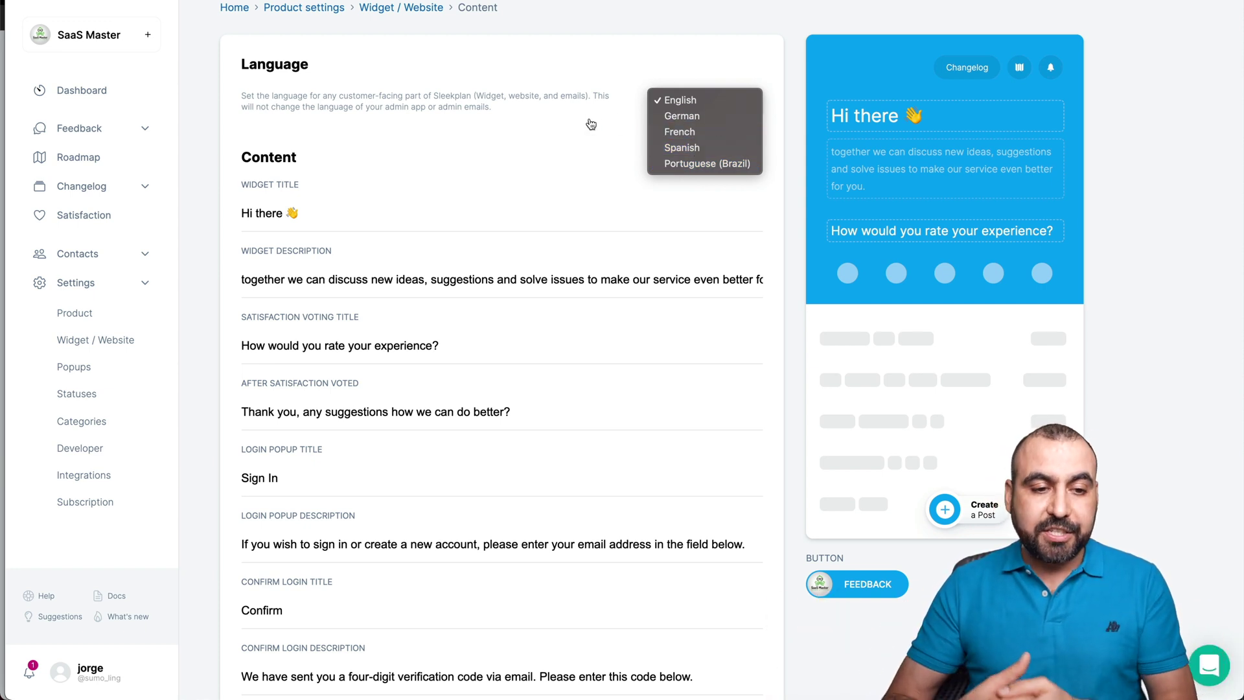
click(512, 123)
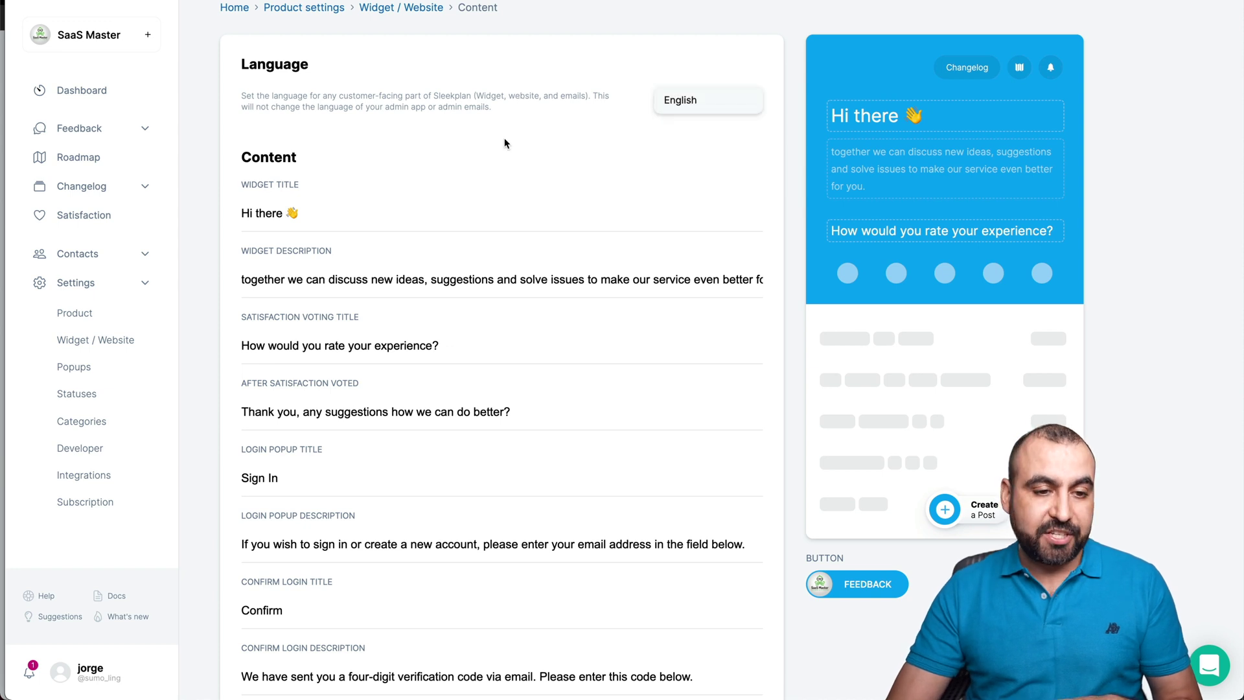
scroll(522, 204, down, 3)
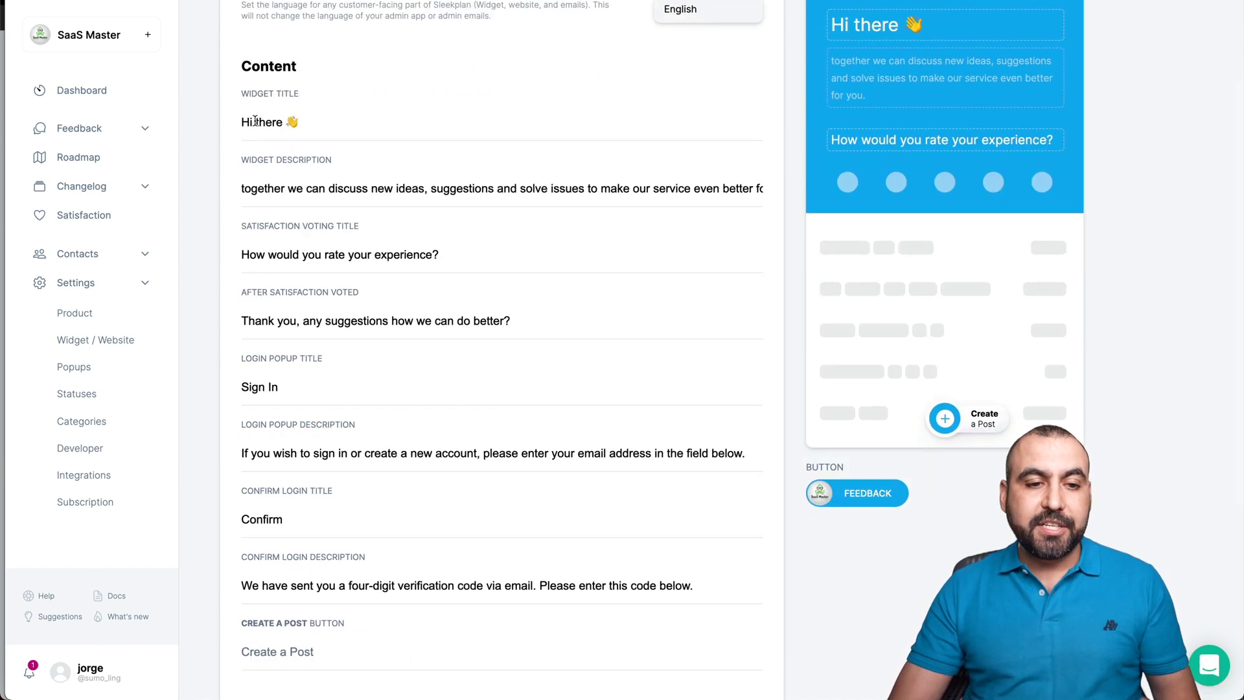
drag(241, 122, 319, 119)
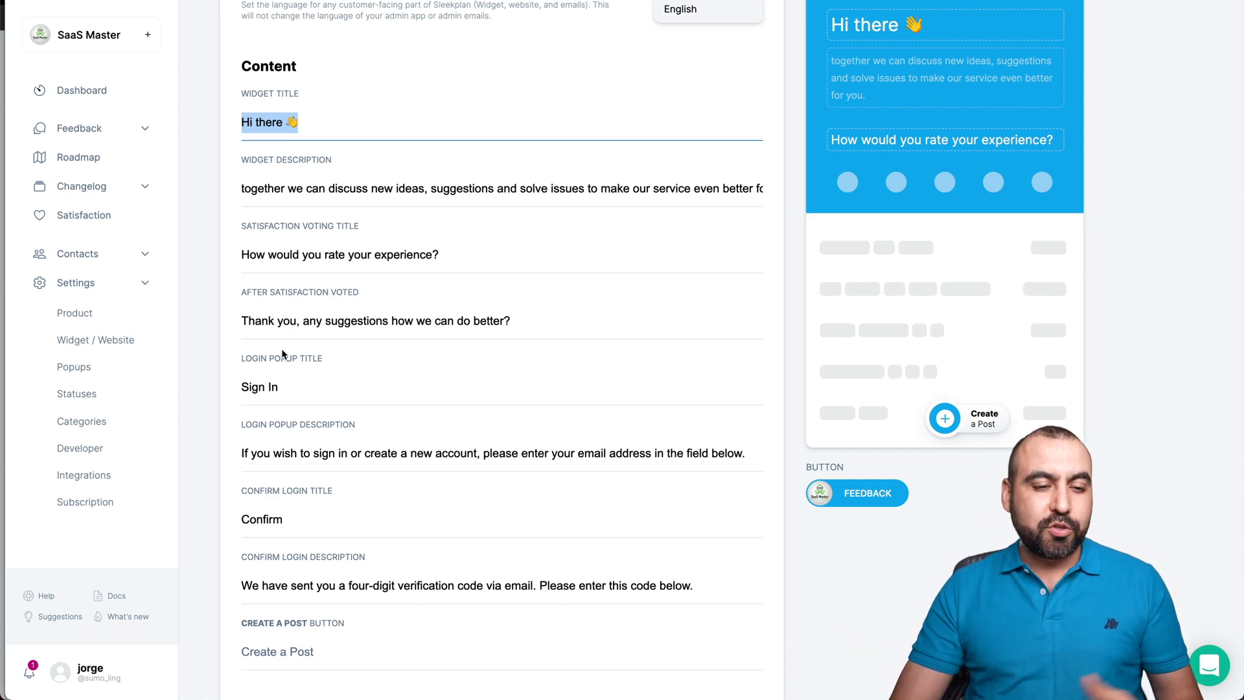
scroll(282, 354, down, 5)
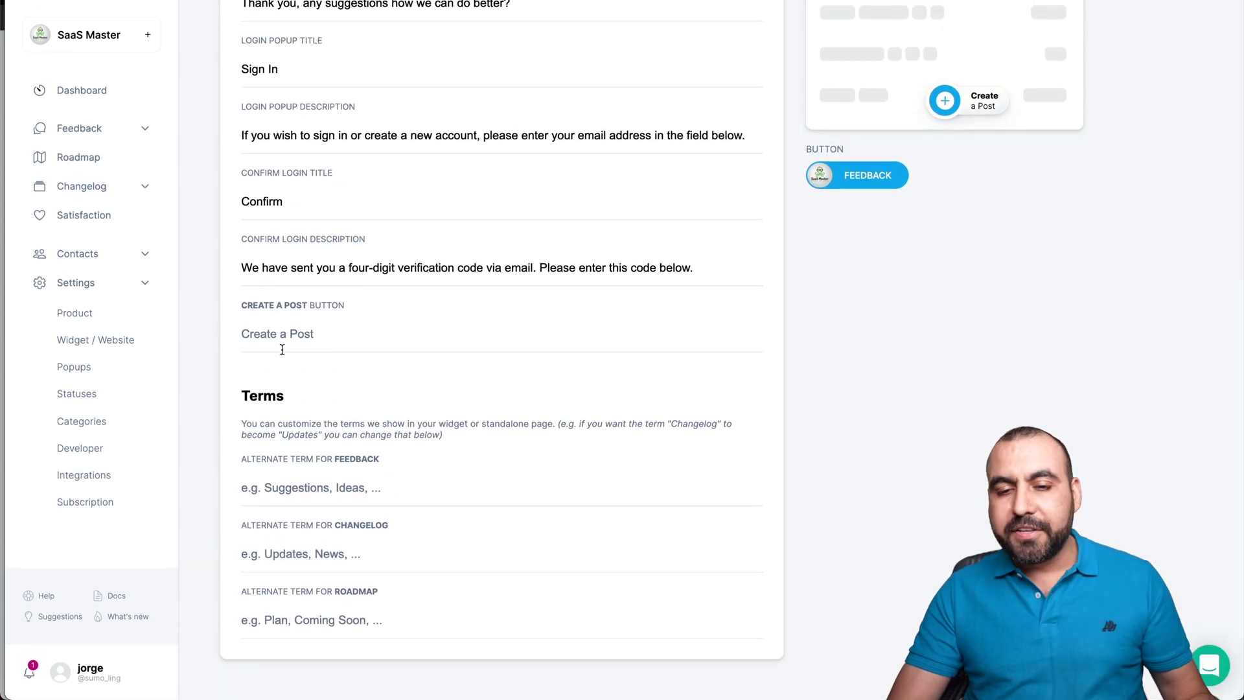
scroll(282, 350, up, 7)
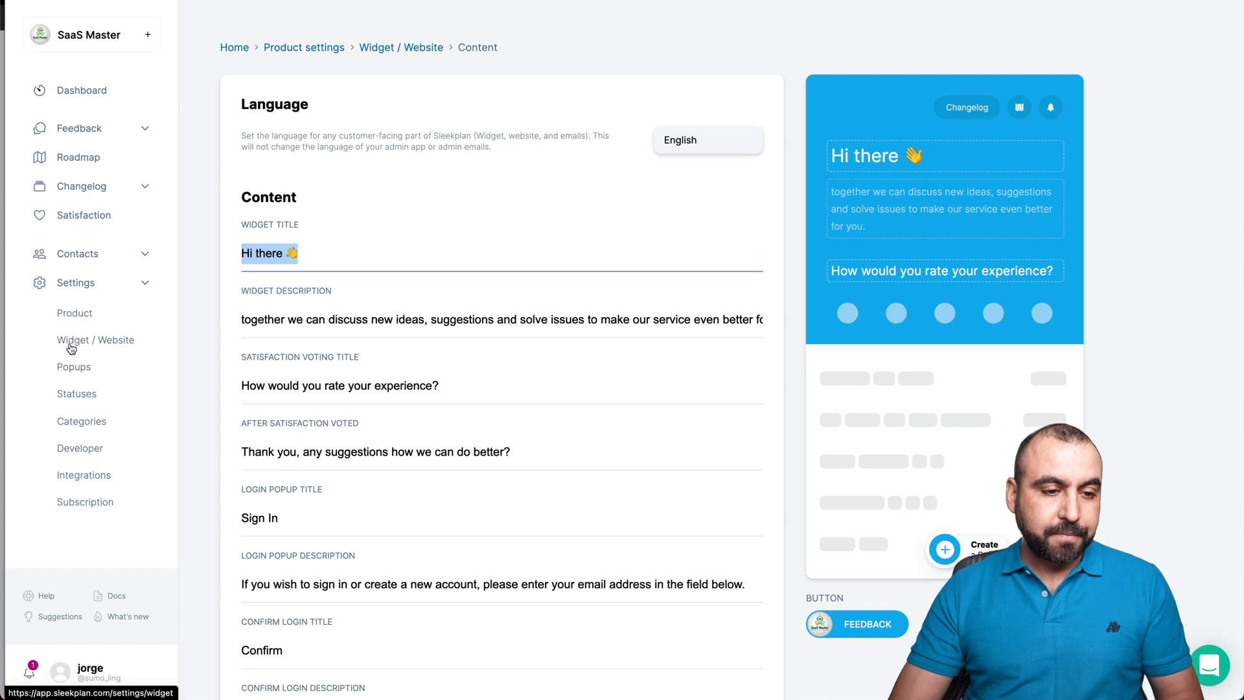
Look over the outbound Popups settings, then go to the Statuses page
click(70, 366)
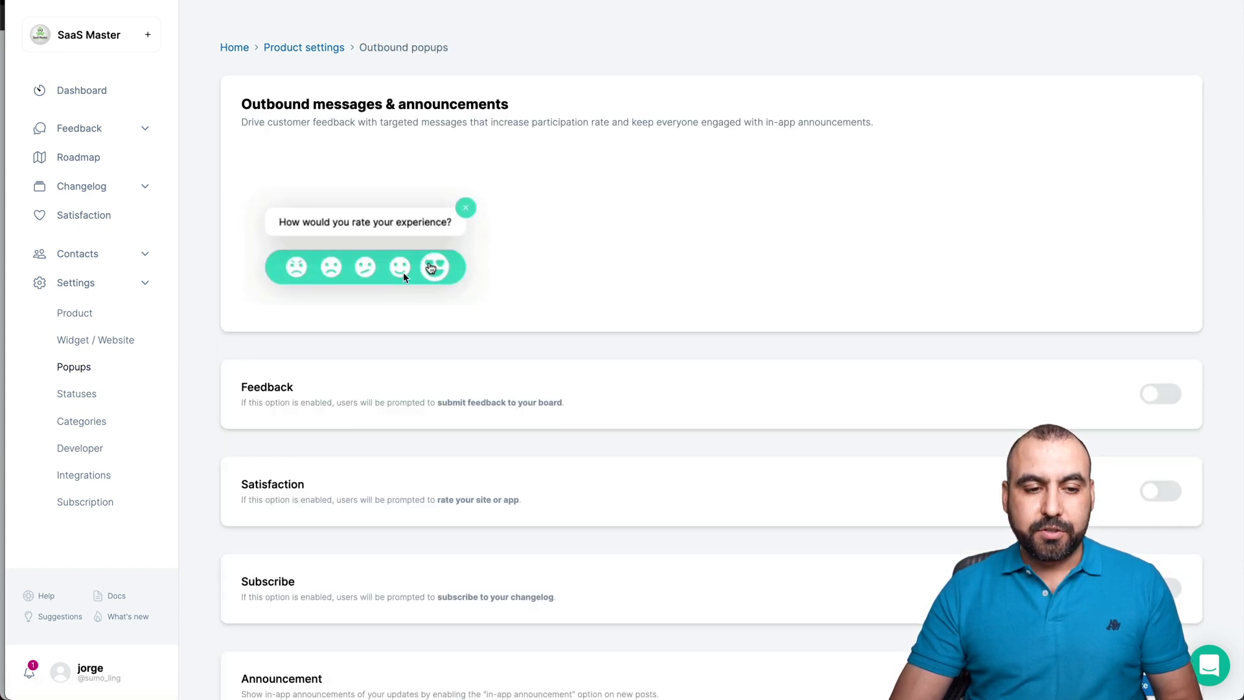
scroll(475, 353, down, 1)
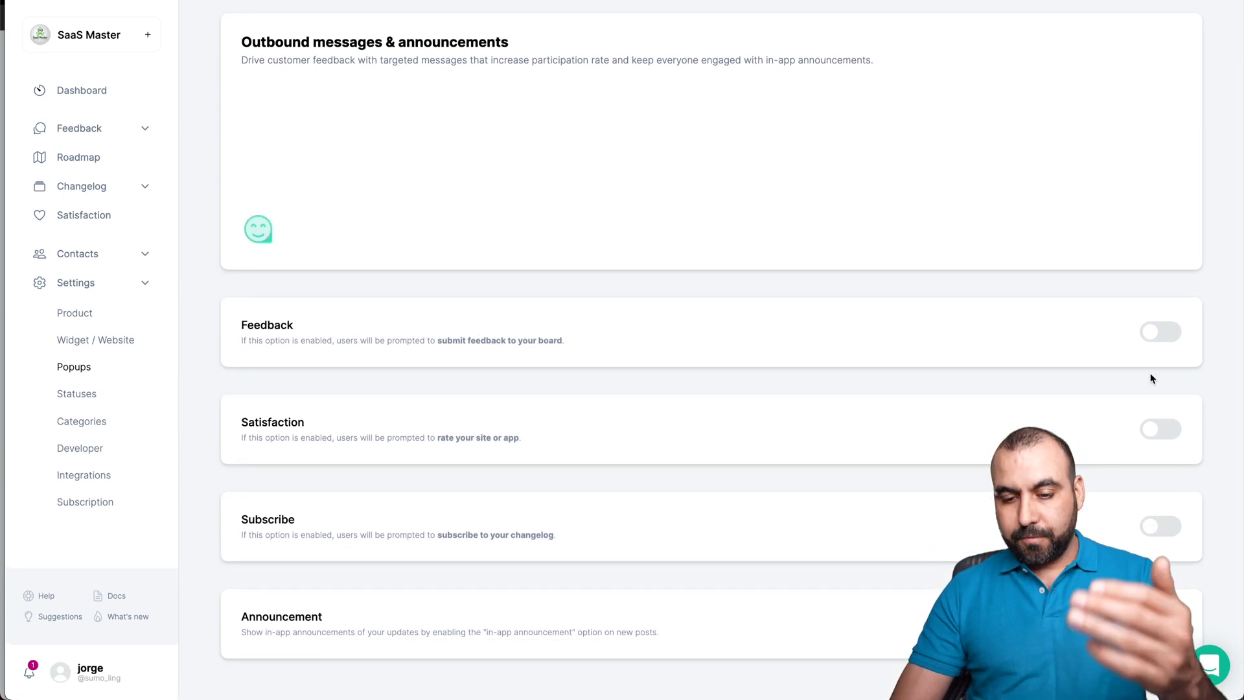
click(85, 392)
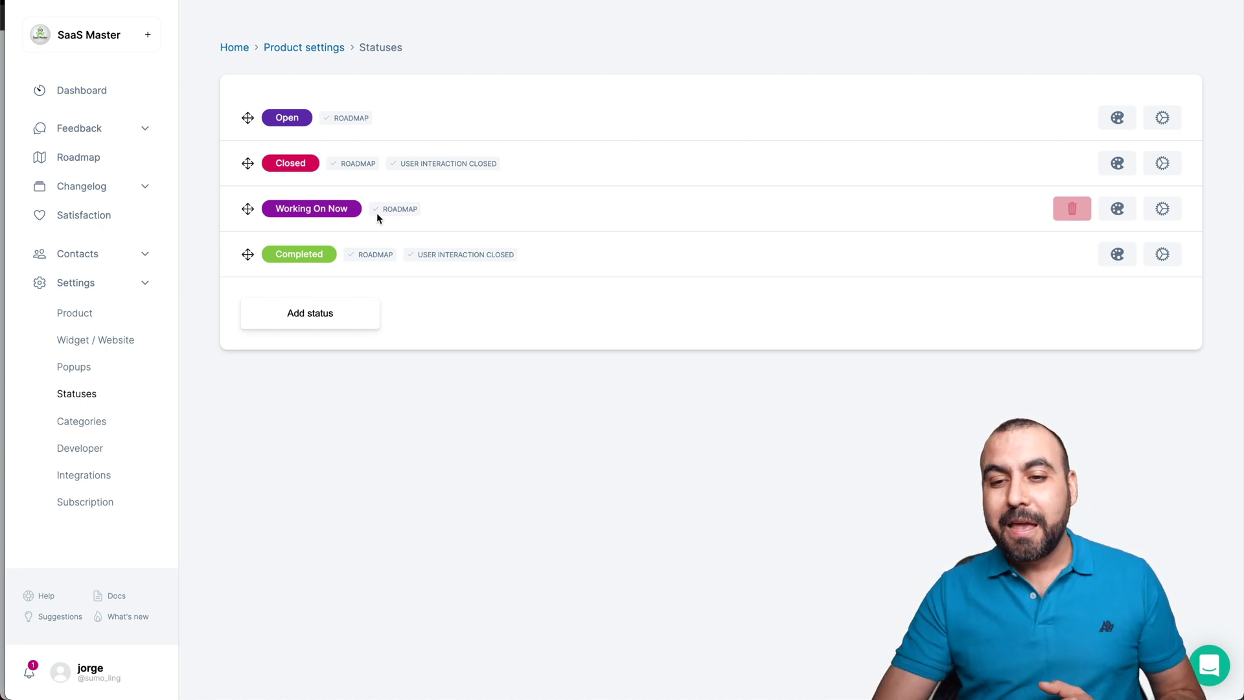
Check the Closed status's Show on roadmap option, view Categories, then go to developer settings
click(1165, 165)
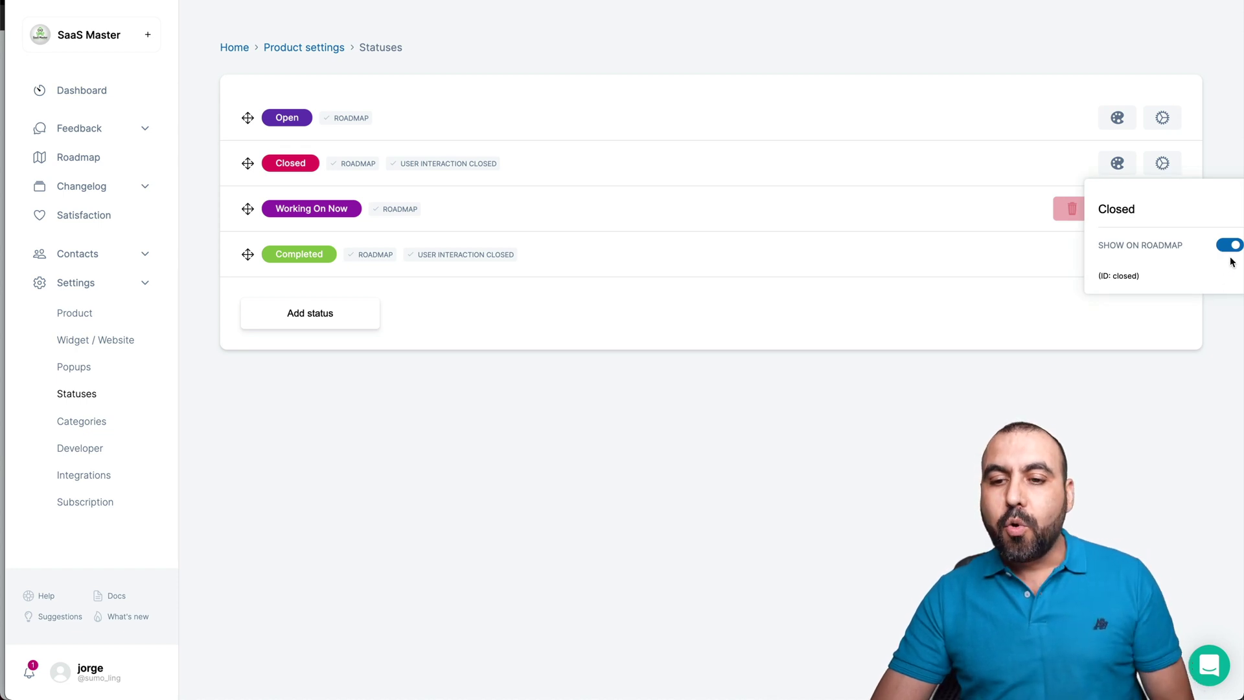
click(1080, 393)
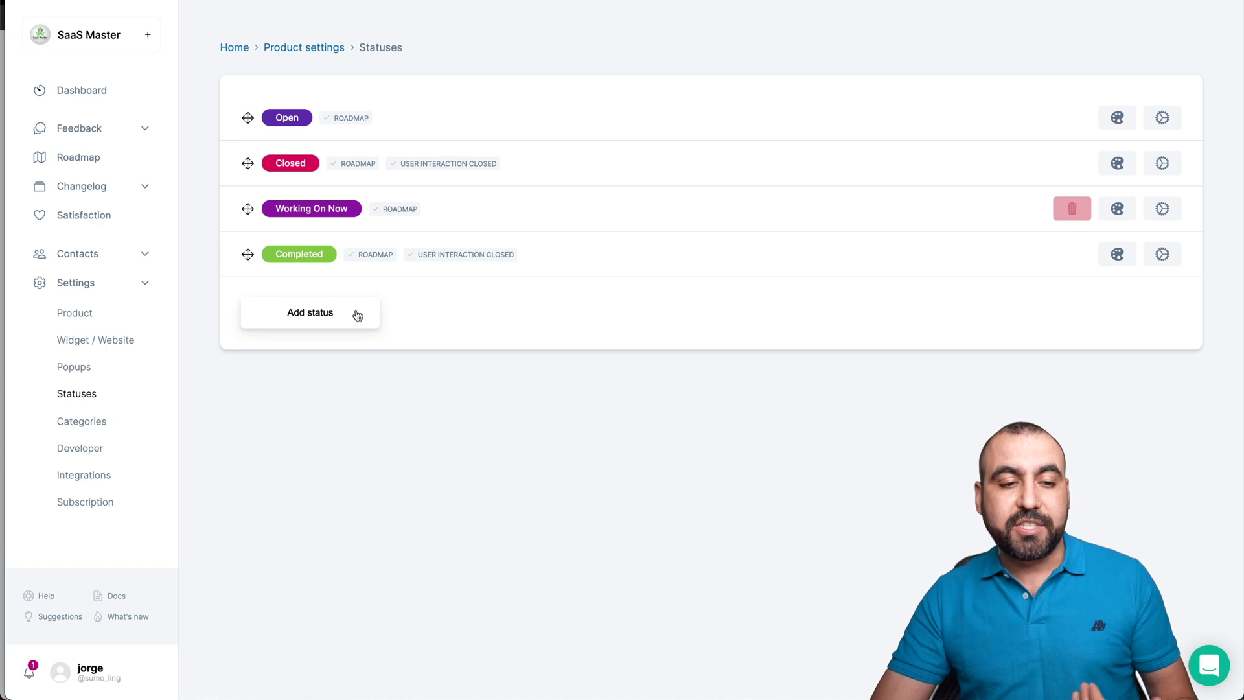
click(81, 423)
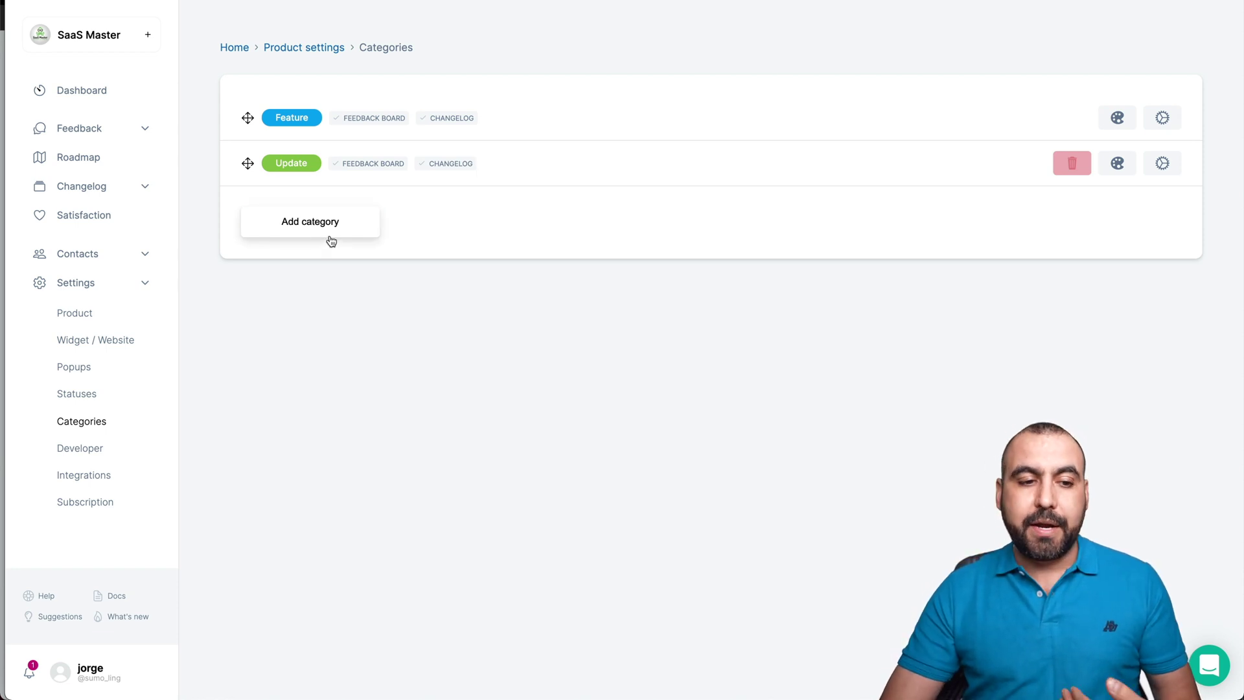
click(80, 449)
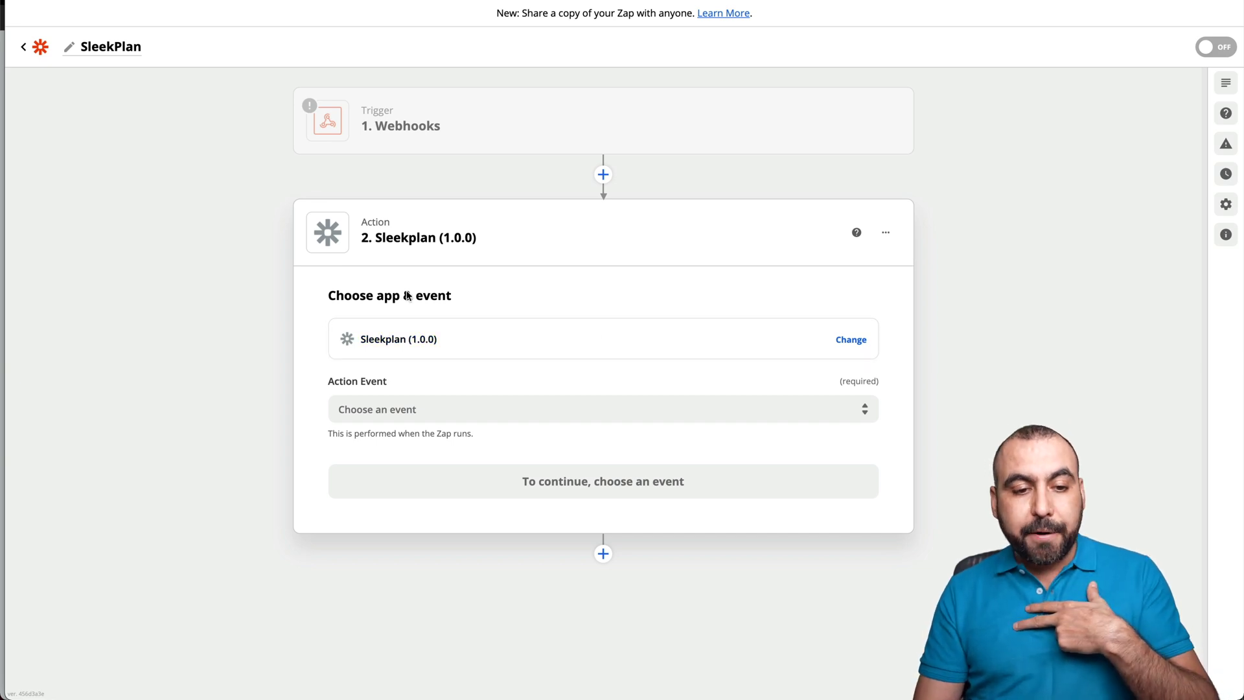
Expand the Zapier Action Event list to see Sleekplan's available events
click(424, 409)
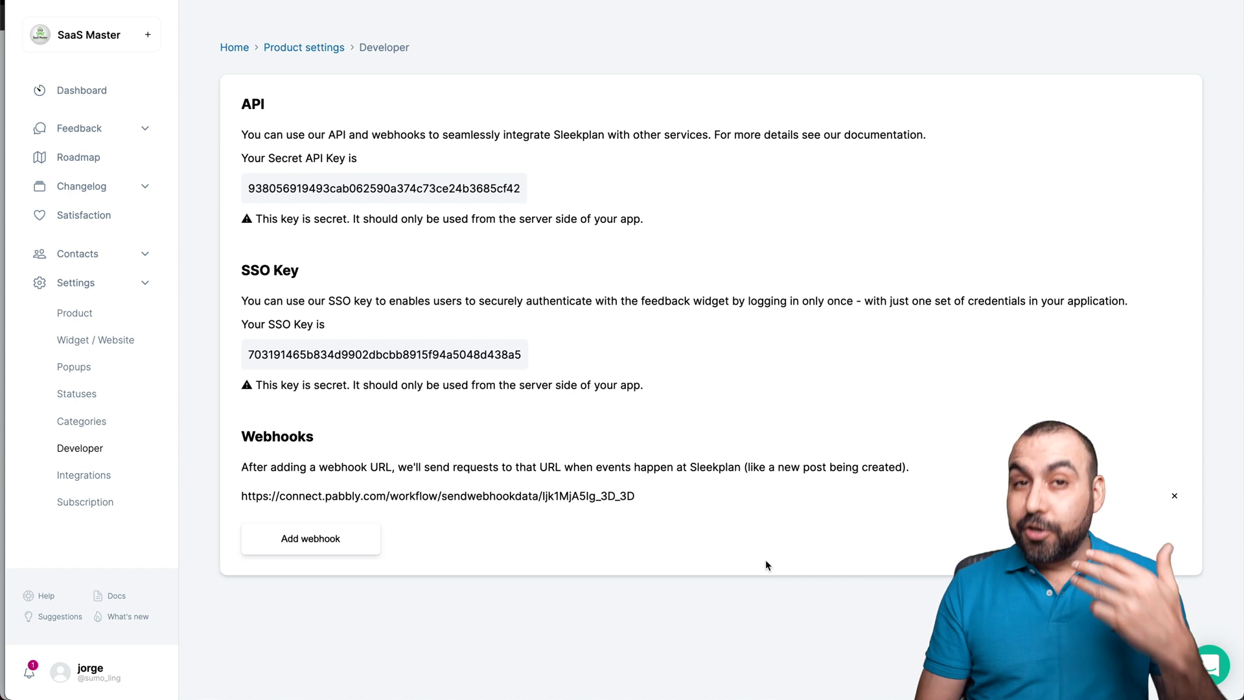
Browse the integrations down to Zapier (beta), then view the AppSumo Lifetime Plan subscription
click(83, 480)
scroll(434, 479, down, 1)
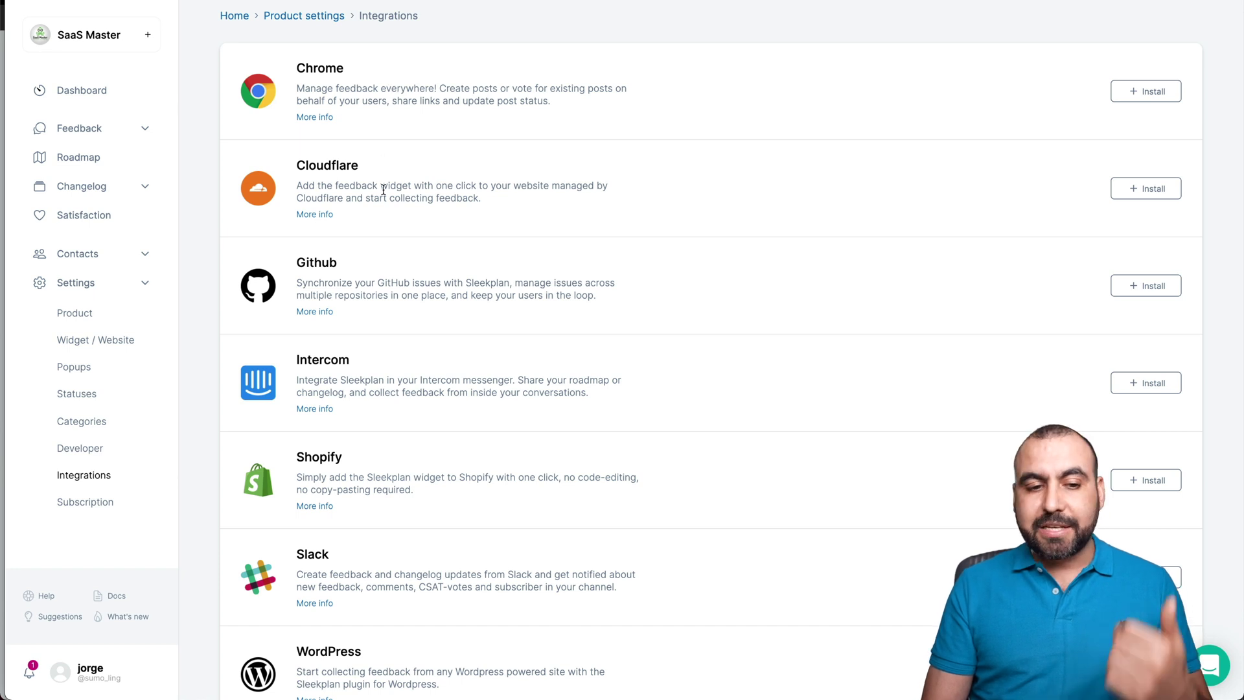
scroll(402, 300, down, 5)
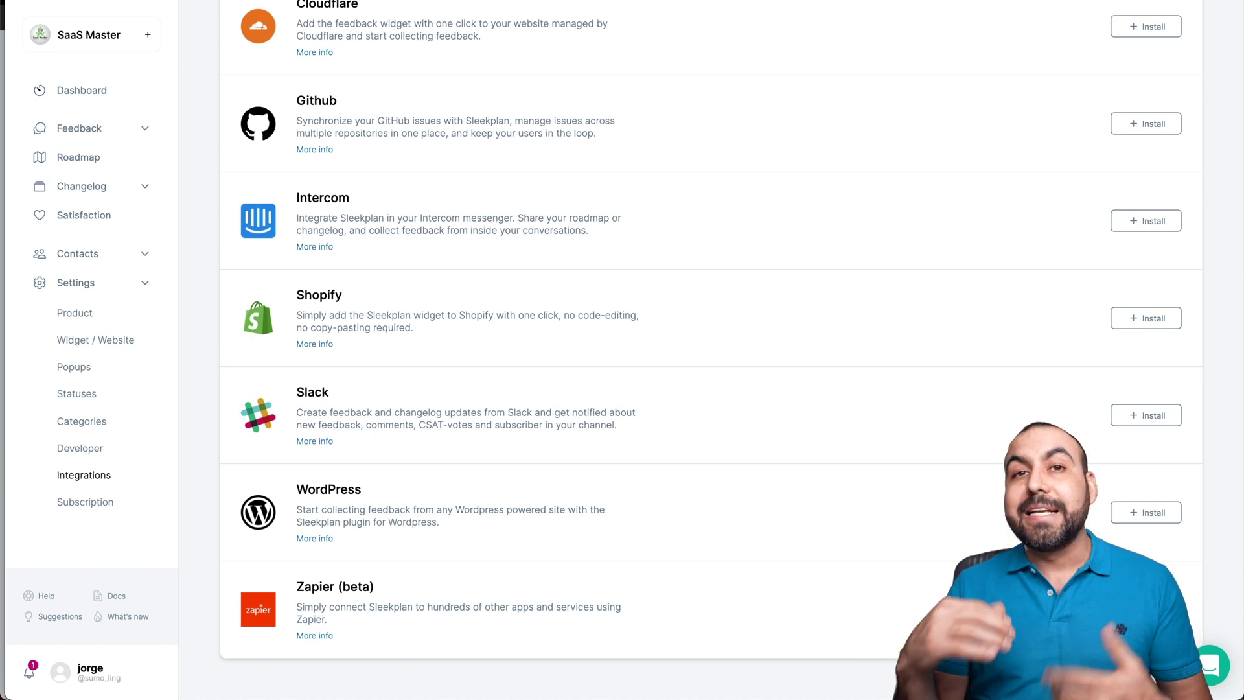
click(74, 507)
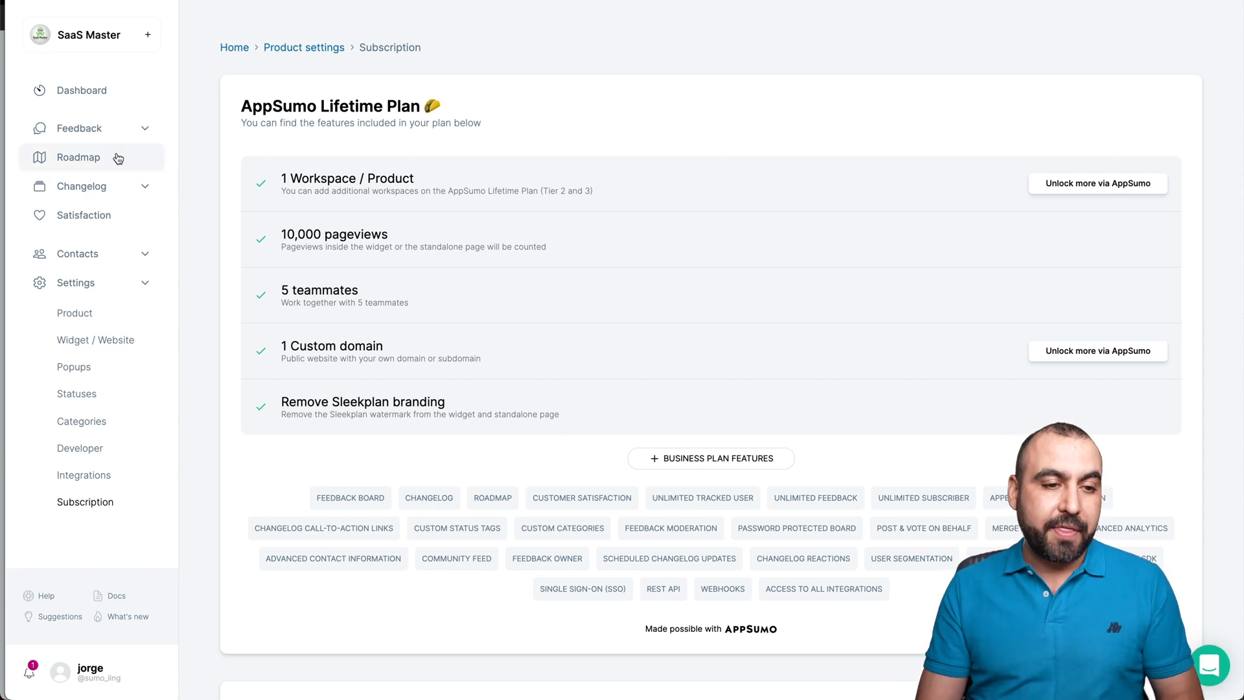
Start a new feedback post titled 'testing for video'
click(95, 128)
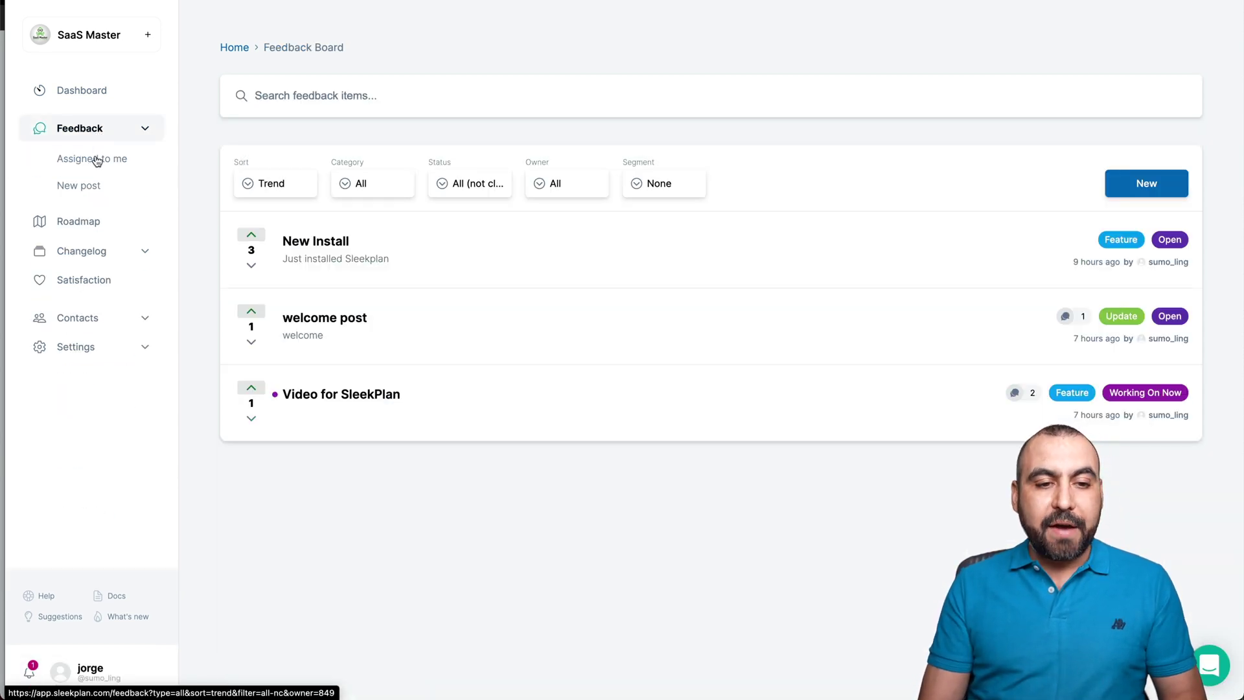
click(96, 159)
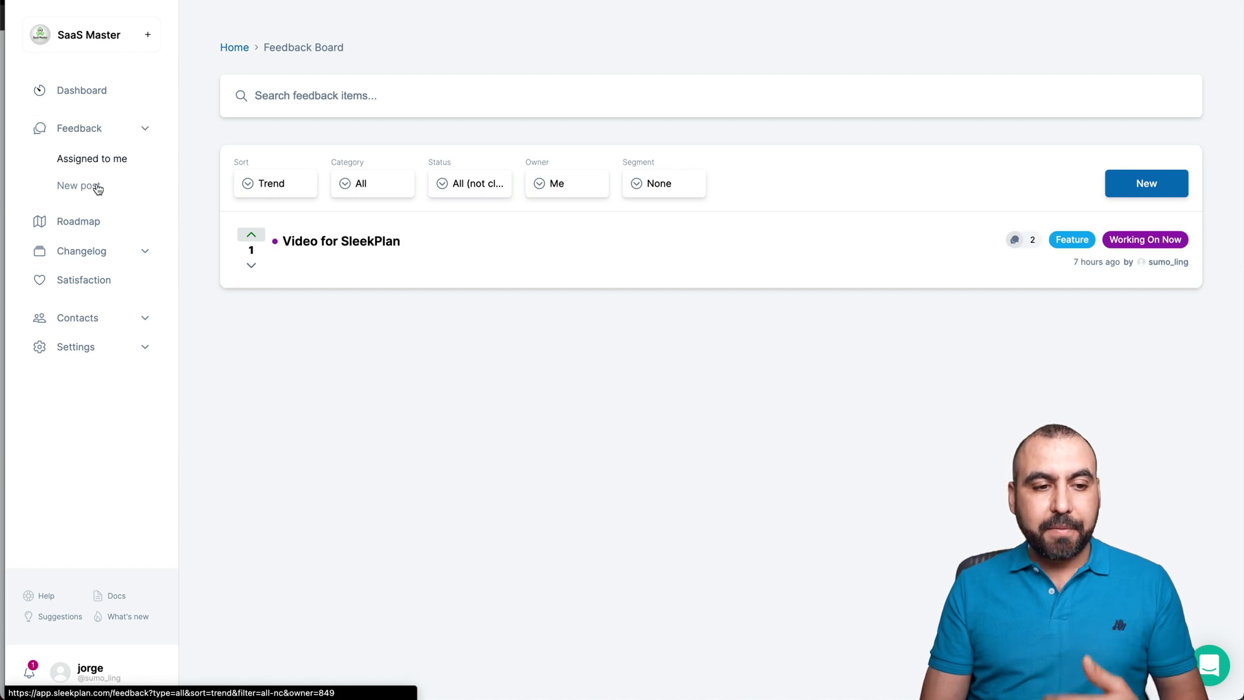
click(94, 187)
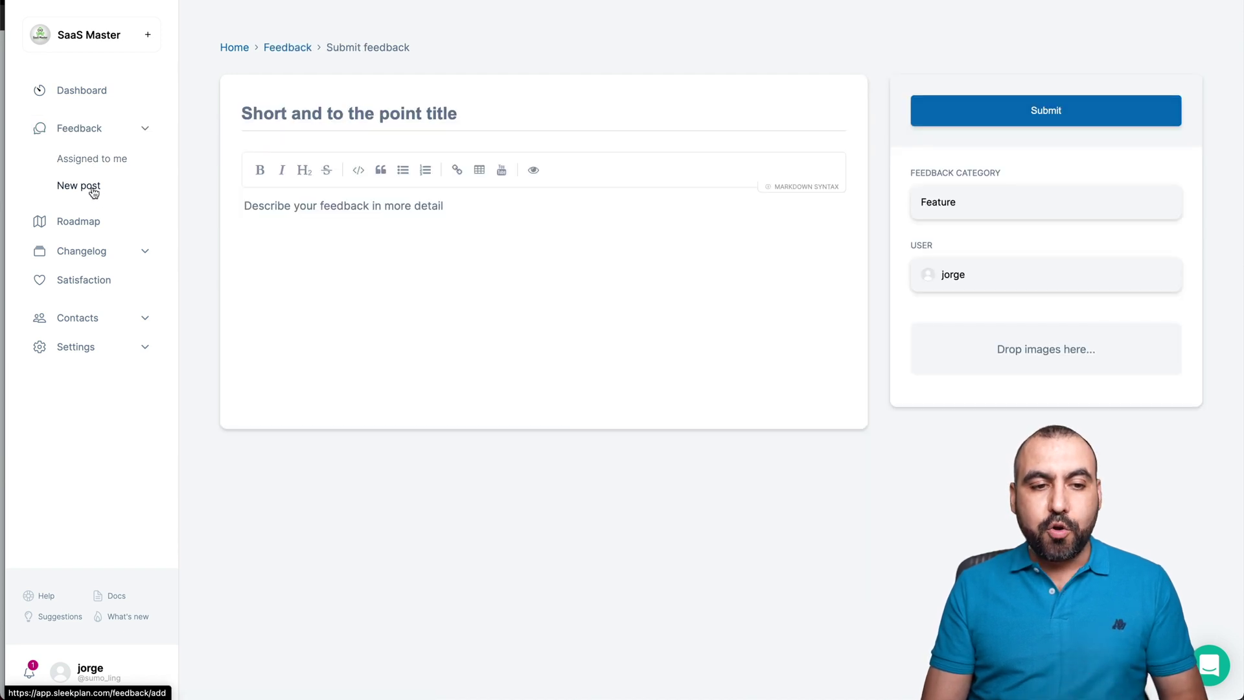
click(358, 114)
text(tew)
key(BackSpace)
text(sting for vieo)
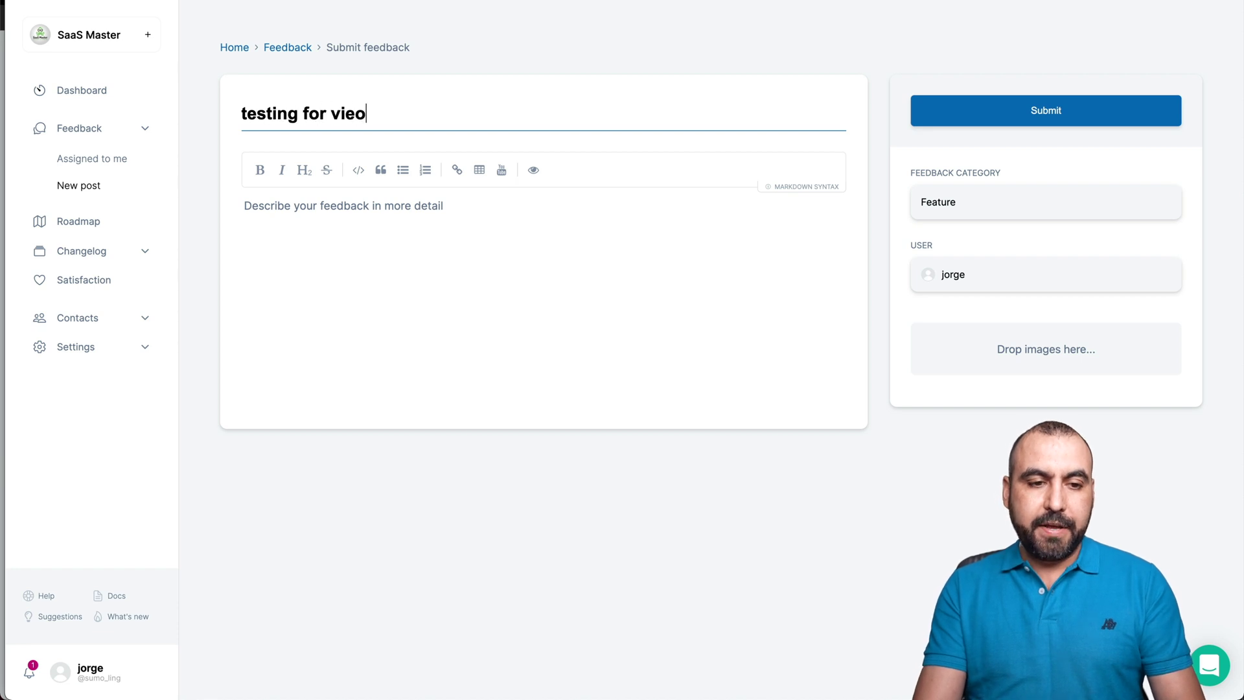
key(BackSpace)
text(do)
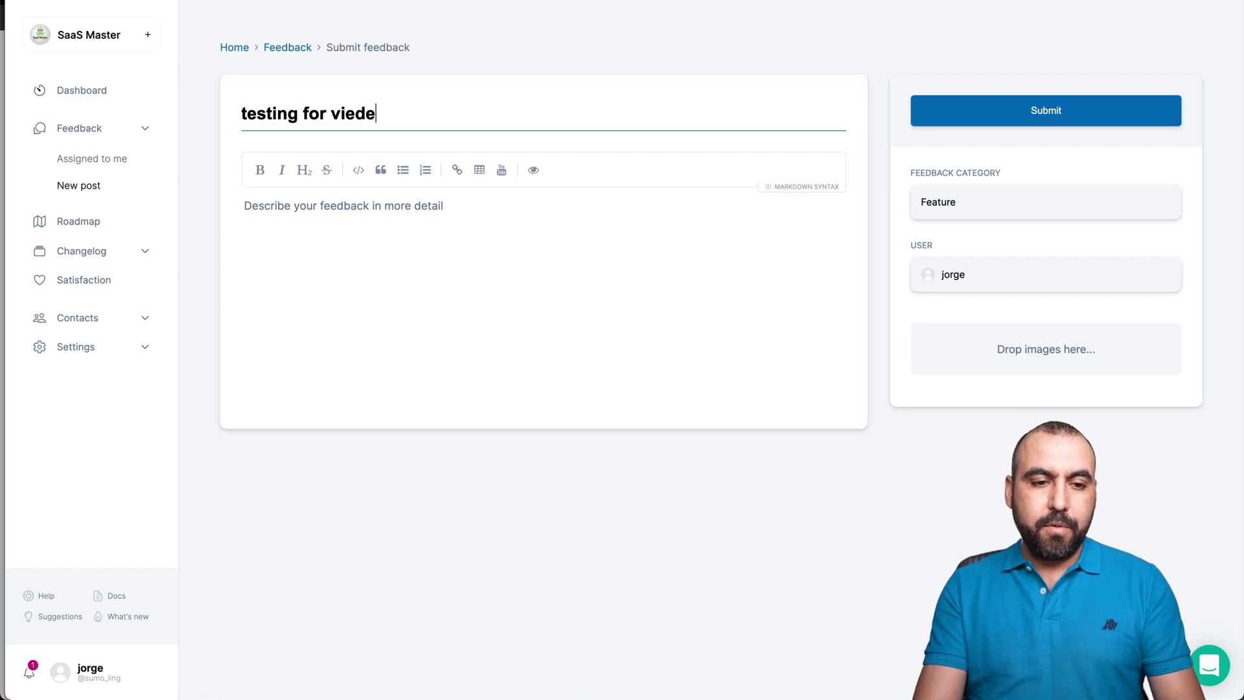
key(BackSpace)
key(BackSpace)
key(BackSpace)
text(deo)
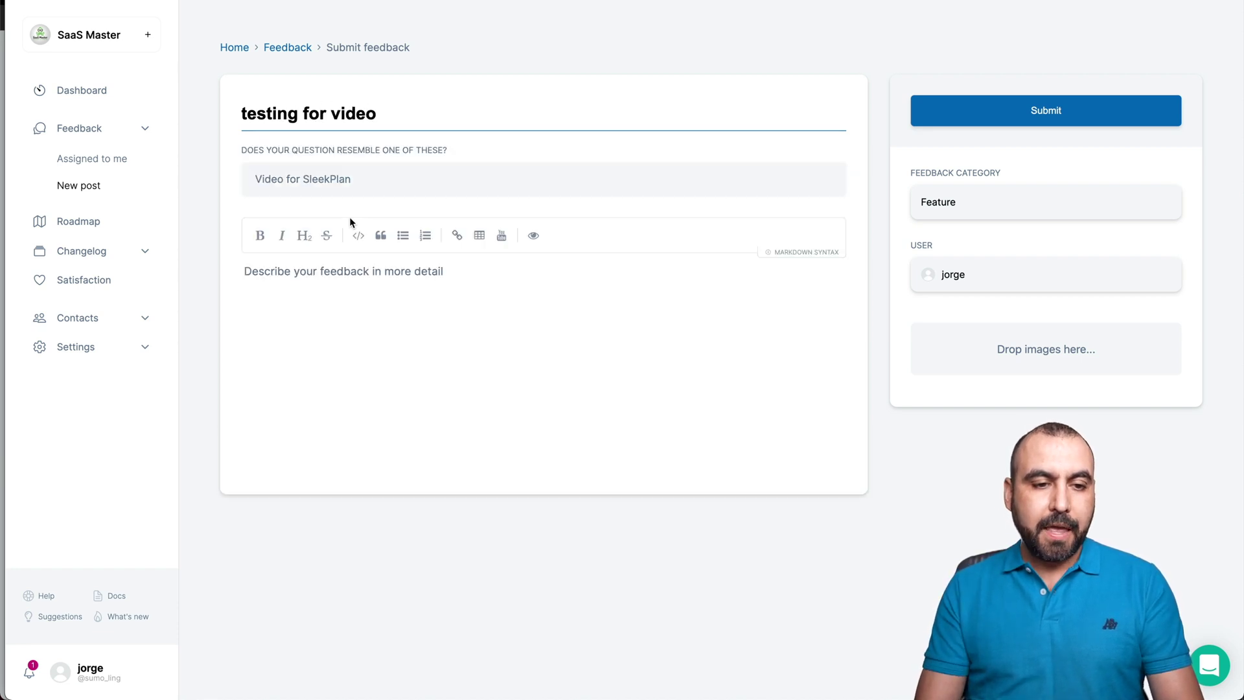
Add the description 'testing' and attach a screenshot to the post
click(349, 217)
click(353, 273)
text(testing)
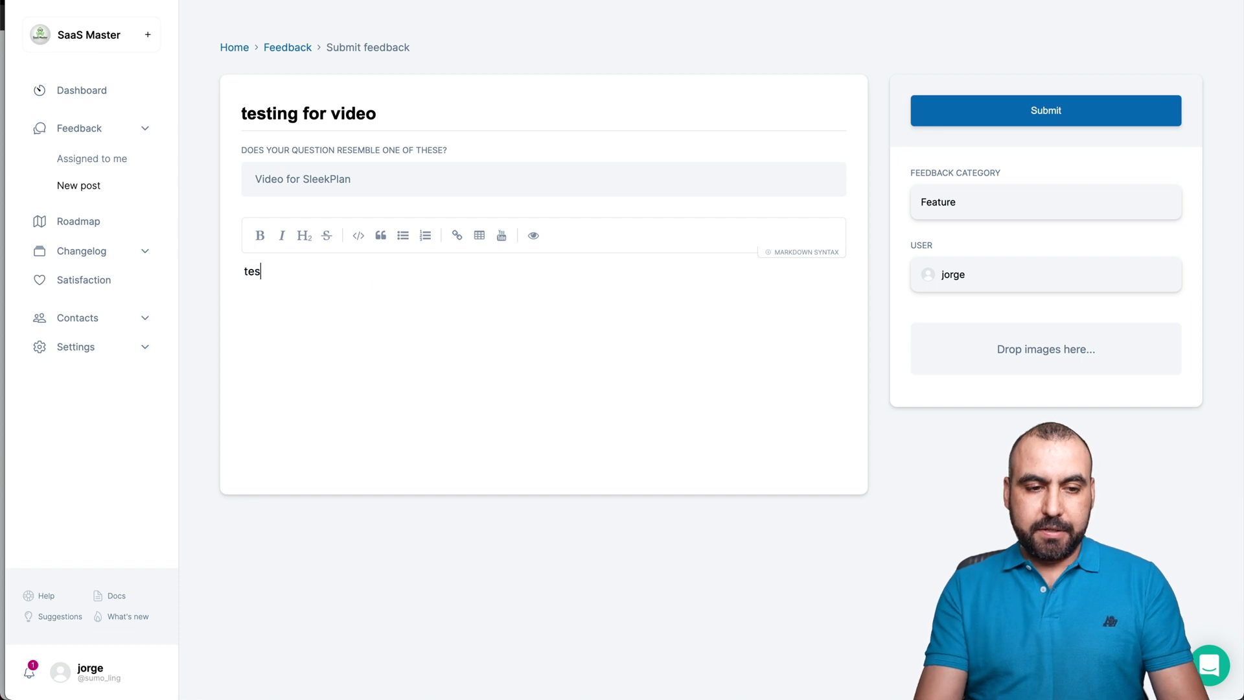
click(1048, 353)
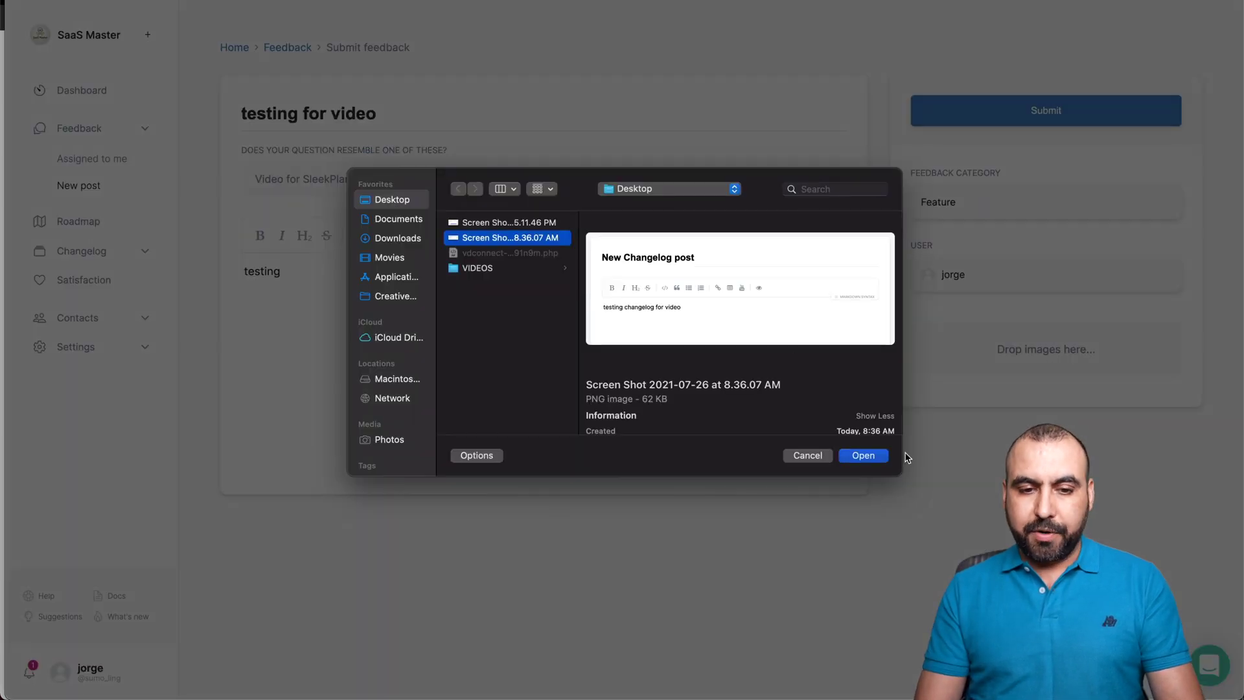
click(863, 456)
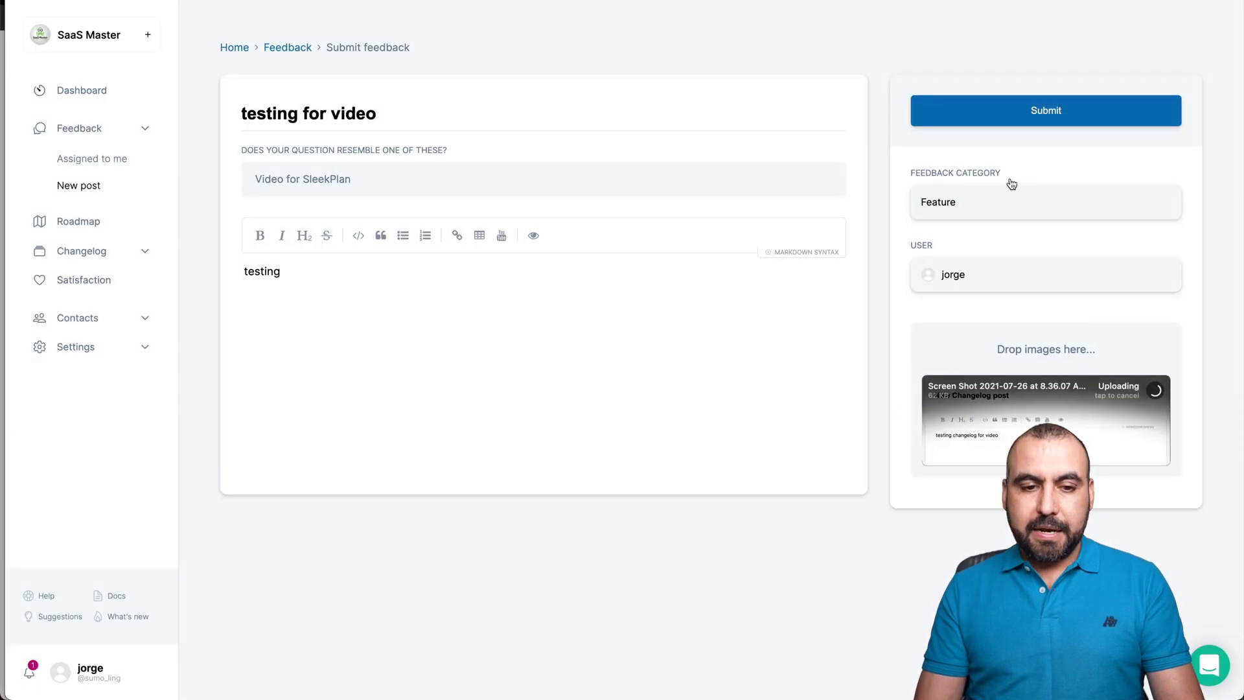
Set the category to Update, submit the post, and approve it out of moderation
click(1020, 208)
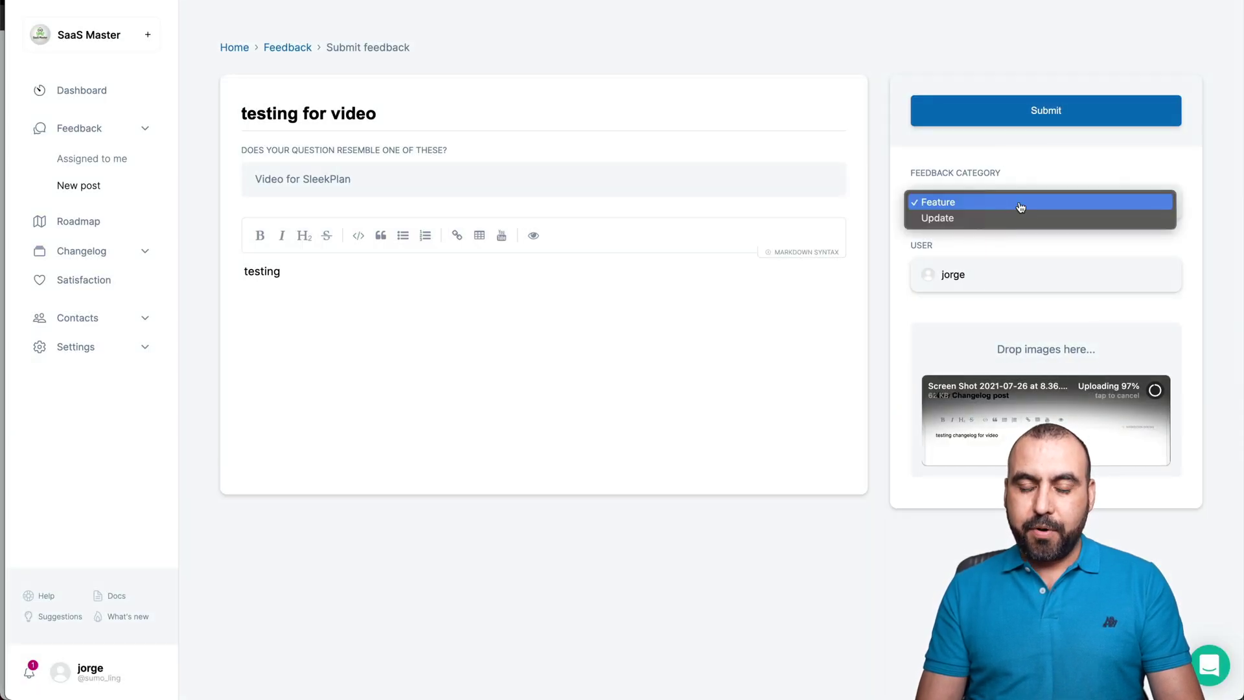
click(980, 220)
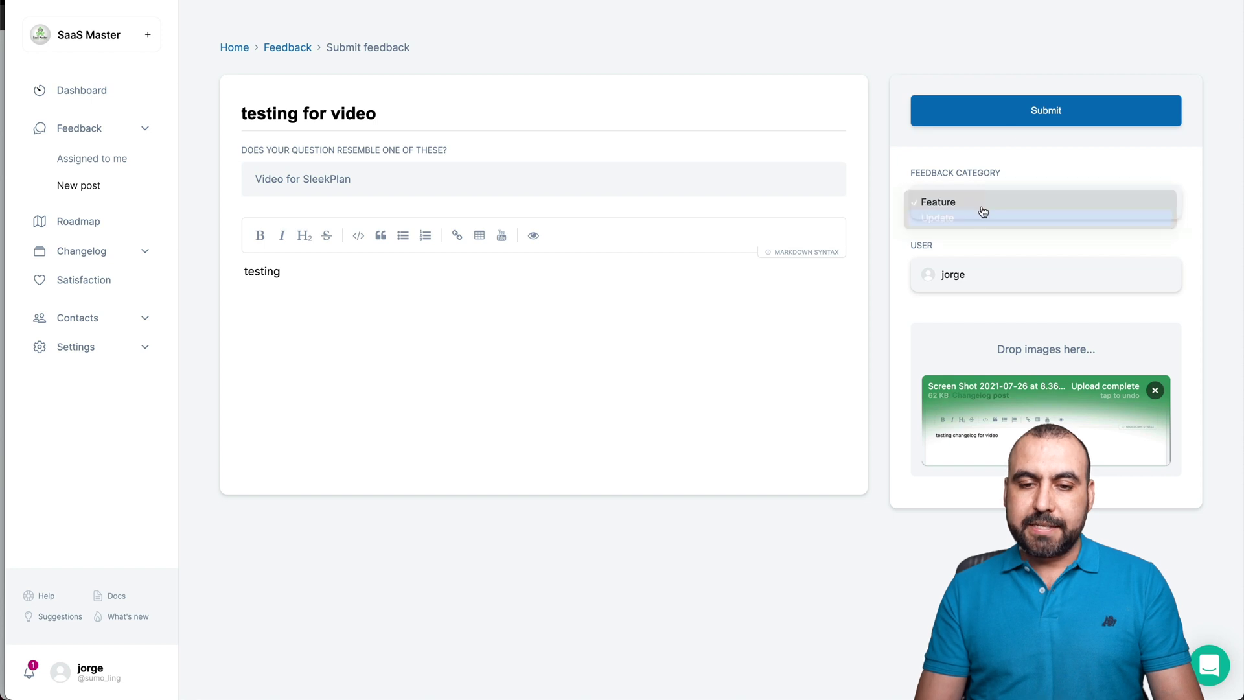
click(1031, 114)
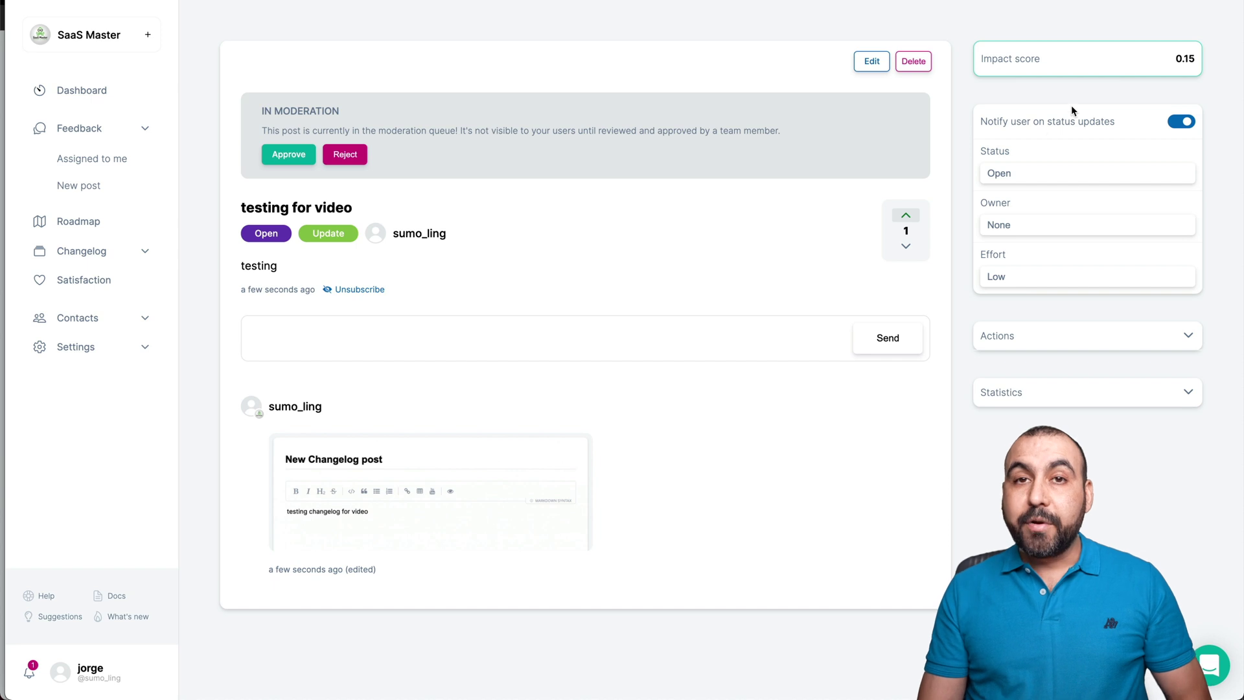
click(288, 155)
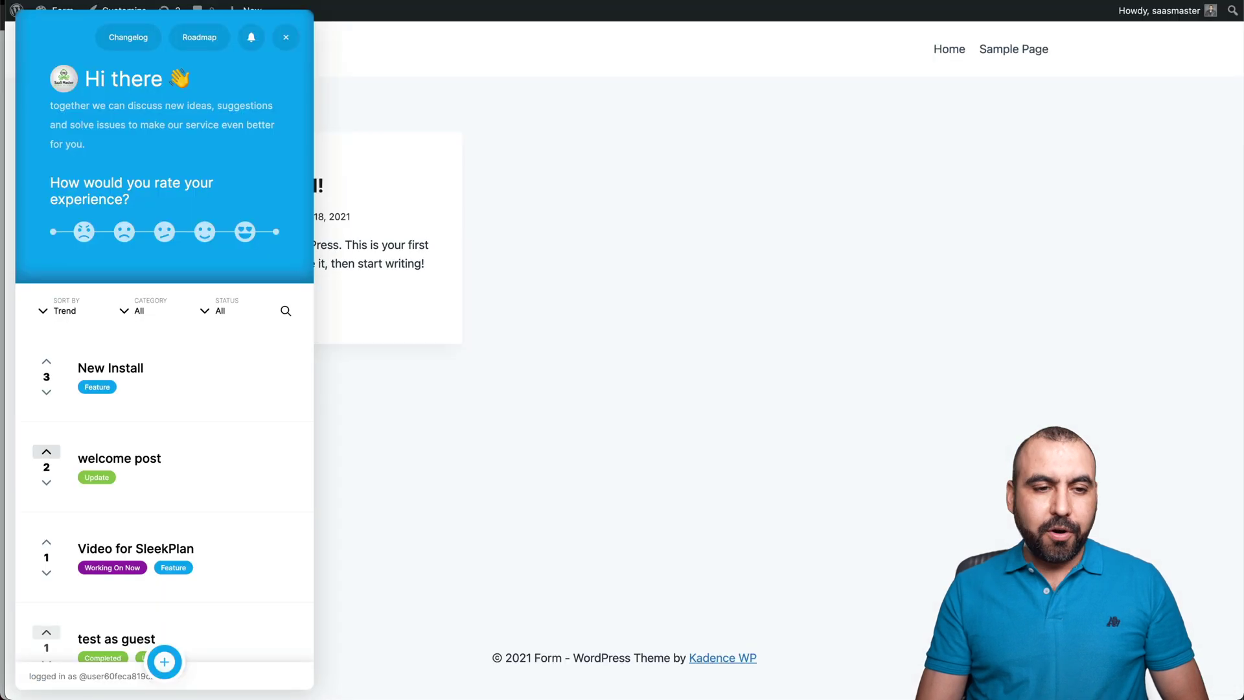
Reopen the site's feedback panel and sort the list by Newest
click(288, 37)
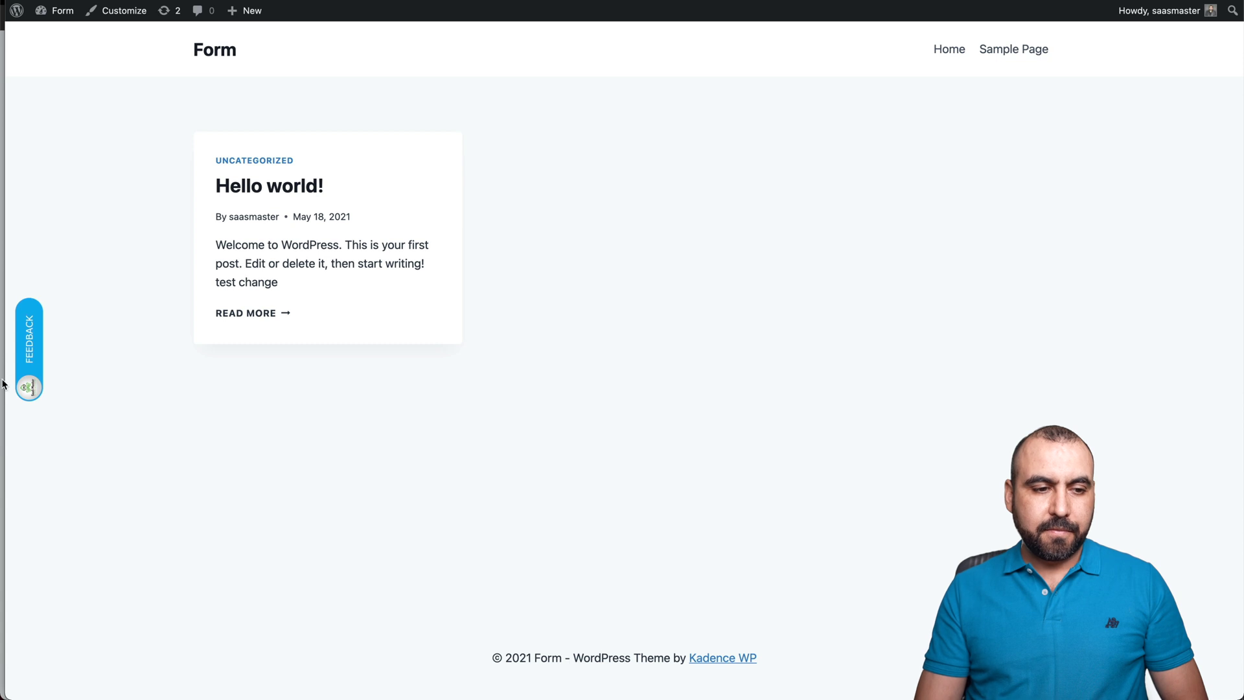
click(17, 335)
scroll(170, 477, down, 3)
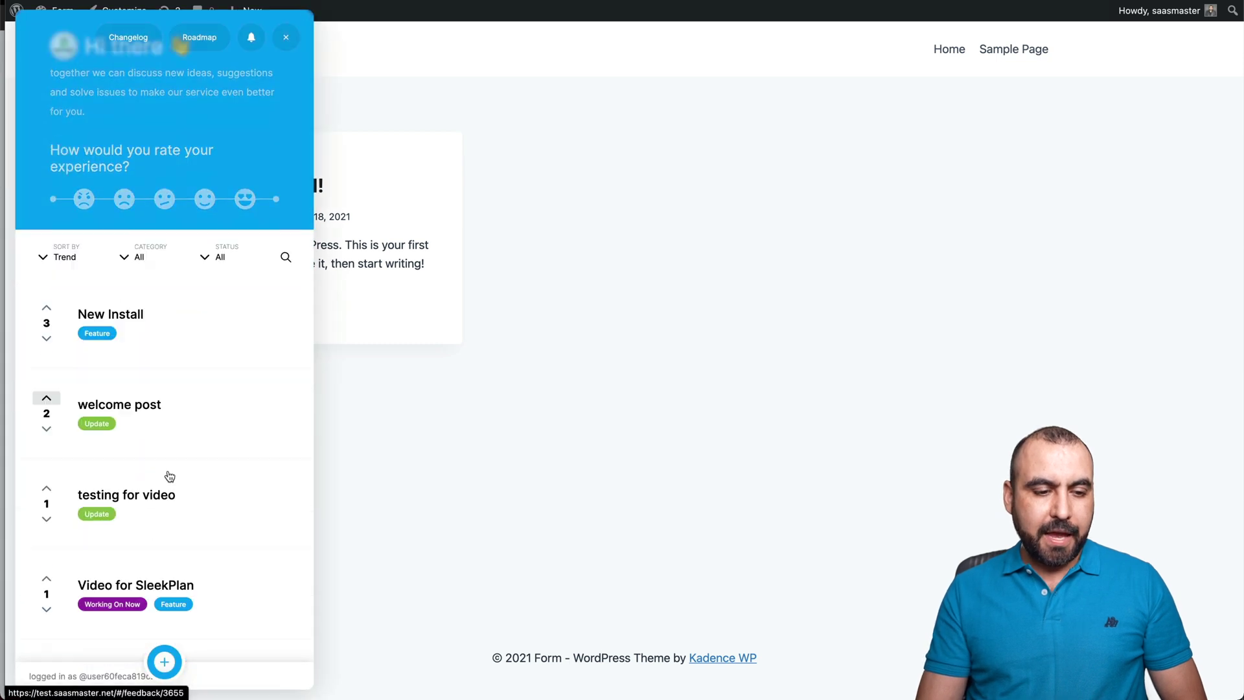
scroll(170, 477, up, 3)
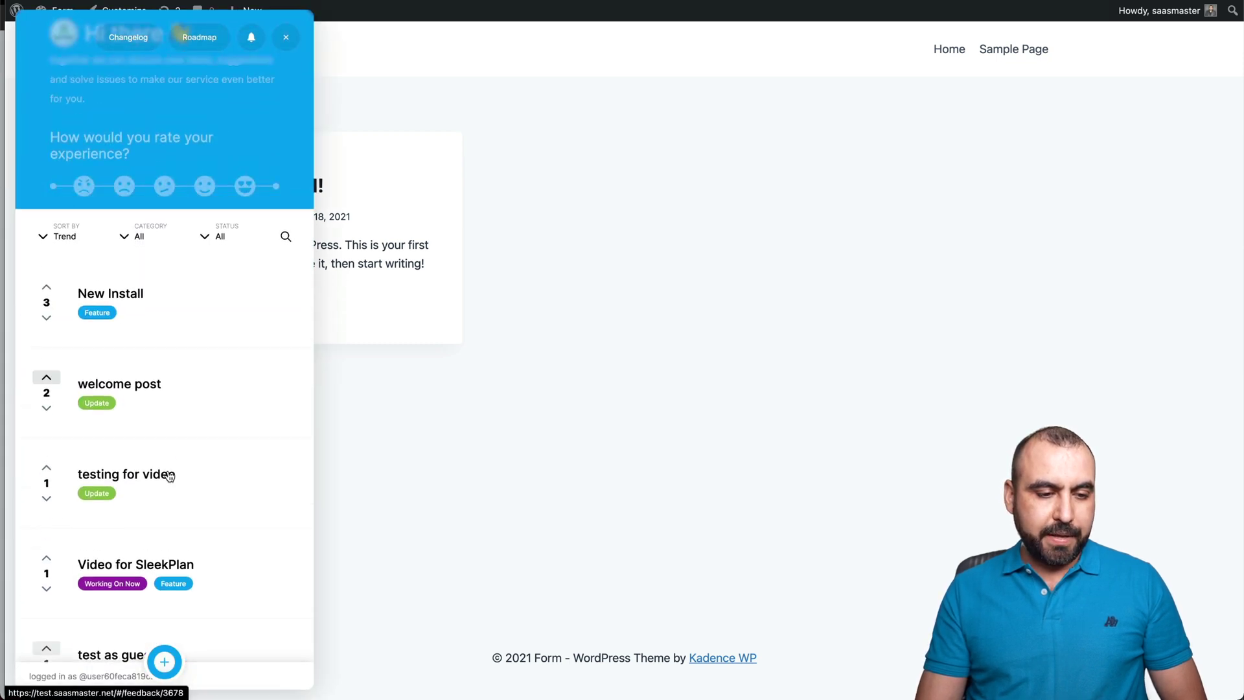
click(62, 313)
click(71, 446)
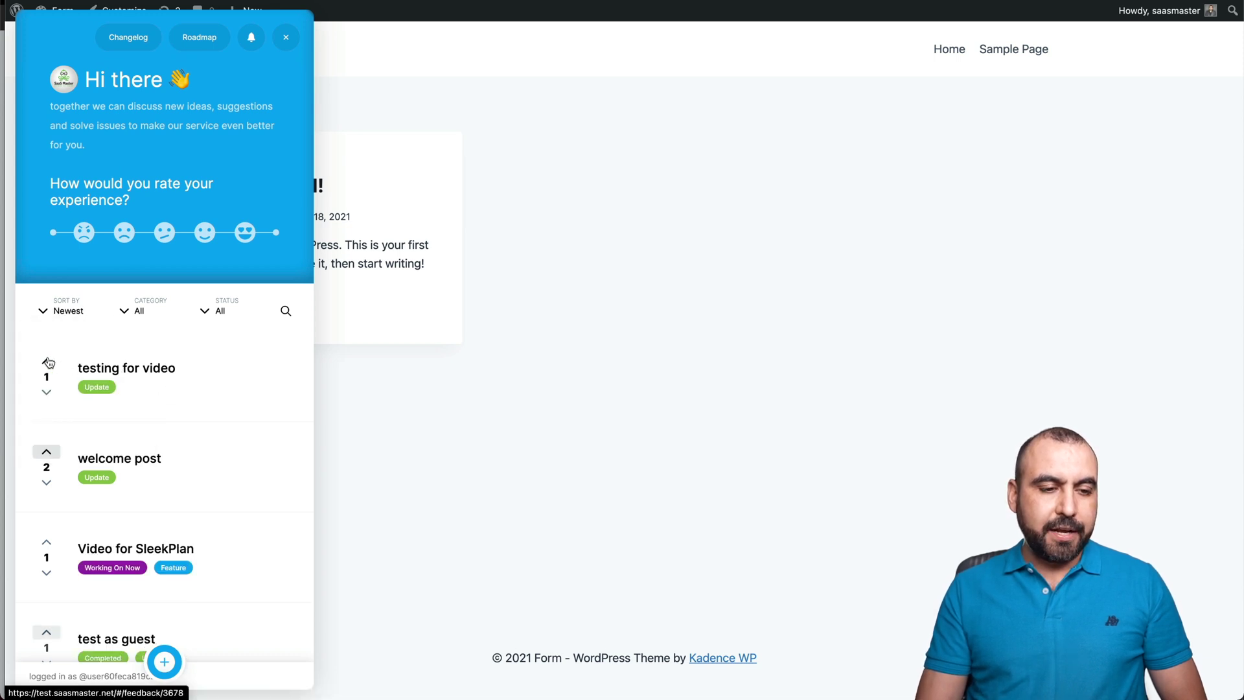
Leave 'testing for video' upvoted at 2 votes and view it on the Roadmap
click(47, 395)
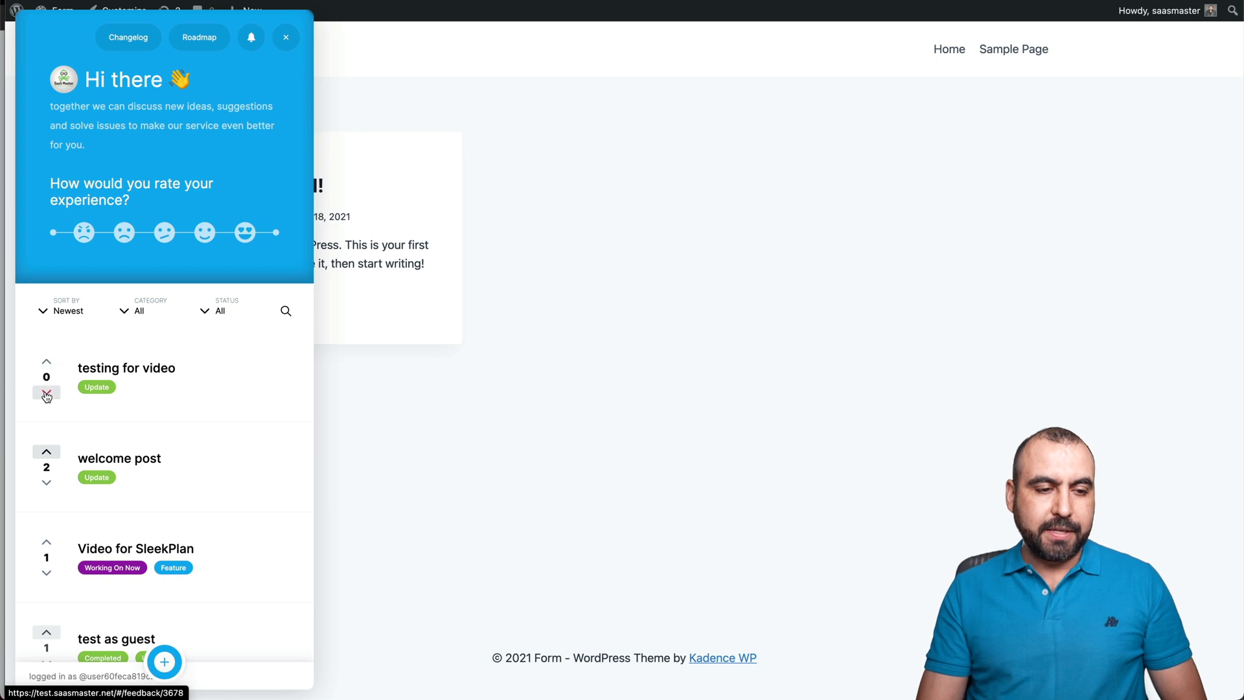
click(46, 362)
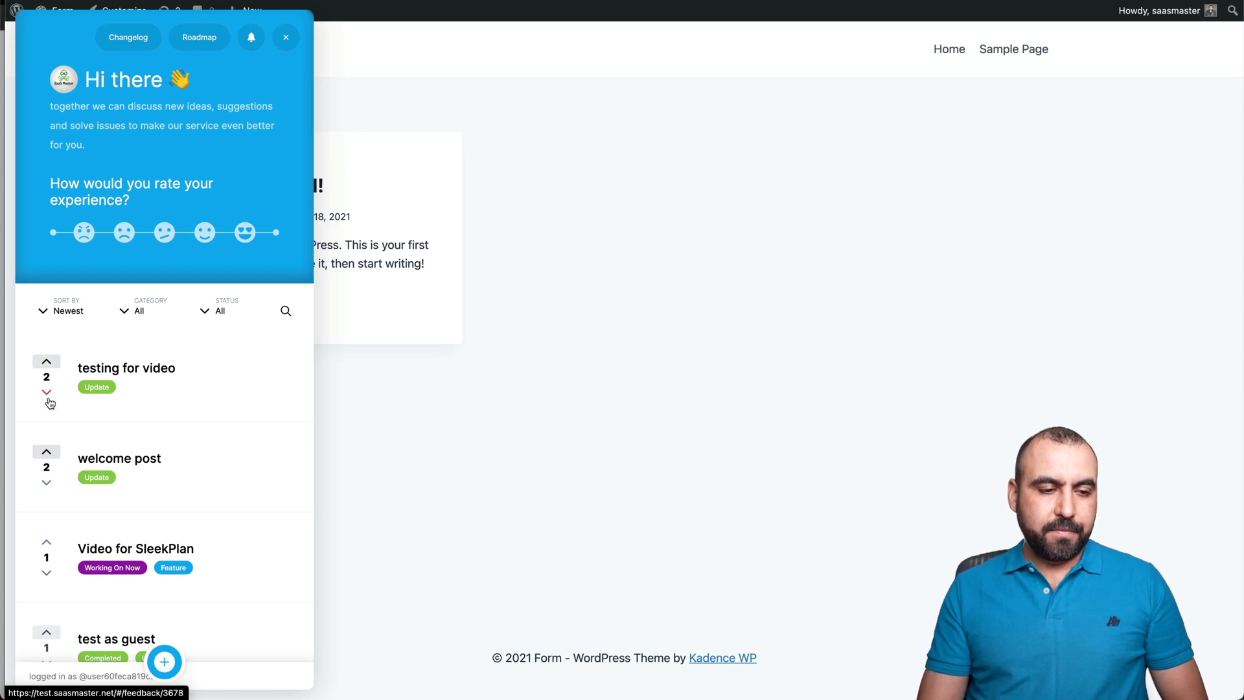
click(44, 397)
click(47, 361)
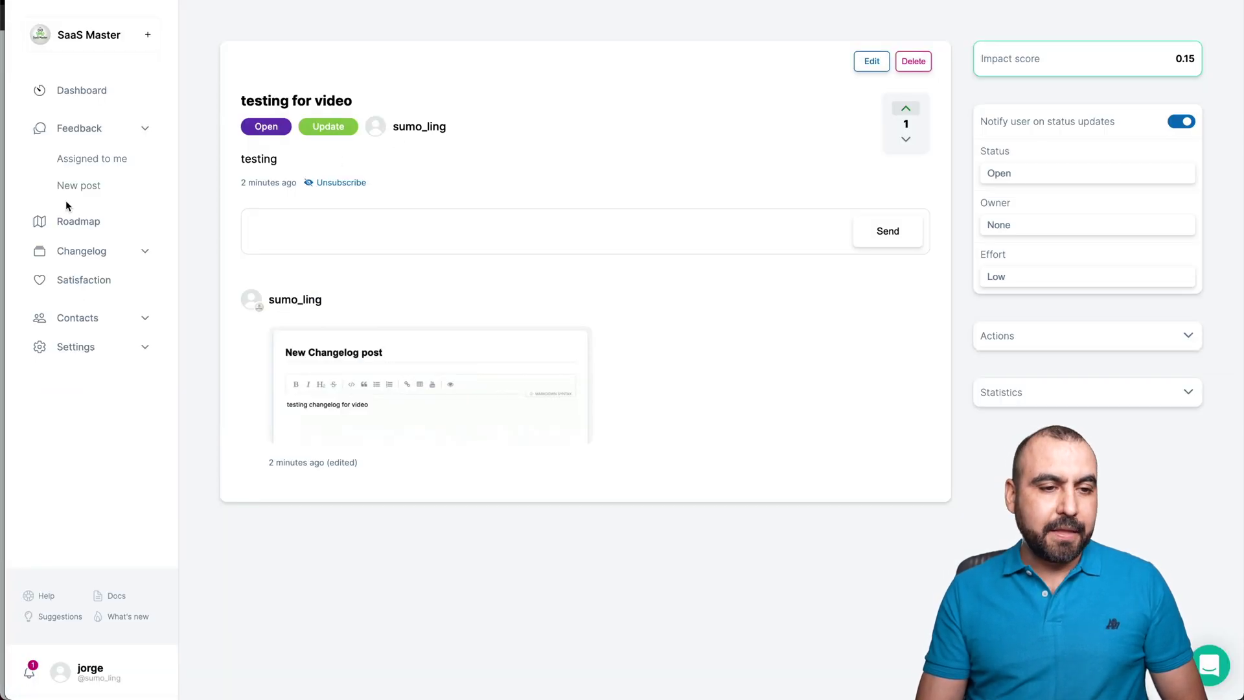
click(76, 221)
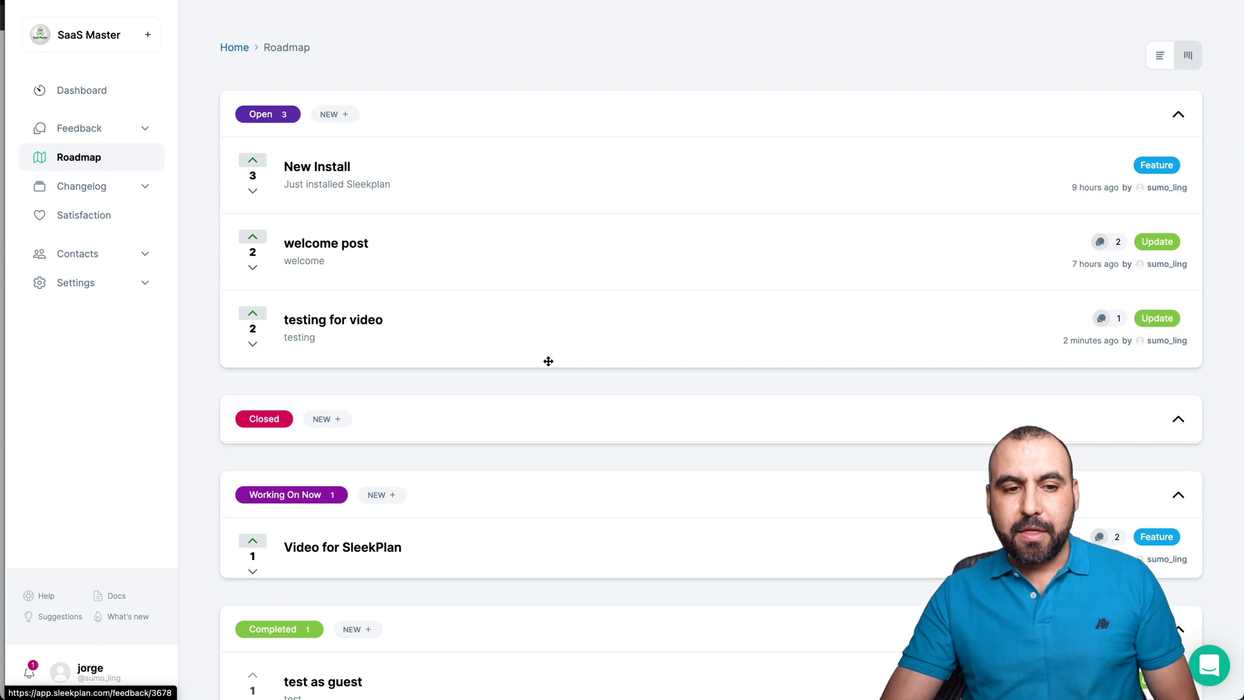
Drag 'testing for video' into Working On Now and 'welcome post' into Closed on the roadmap
scroll(549, 361, down, 2)
scroll(548, 359, up, 2)
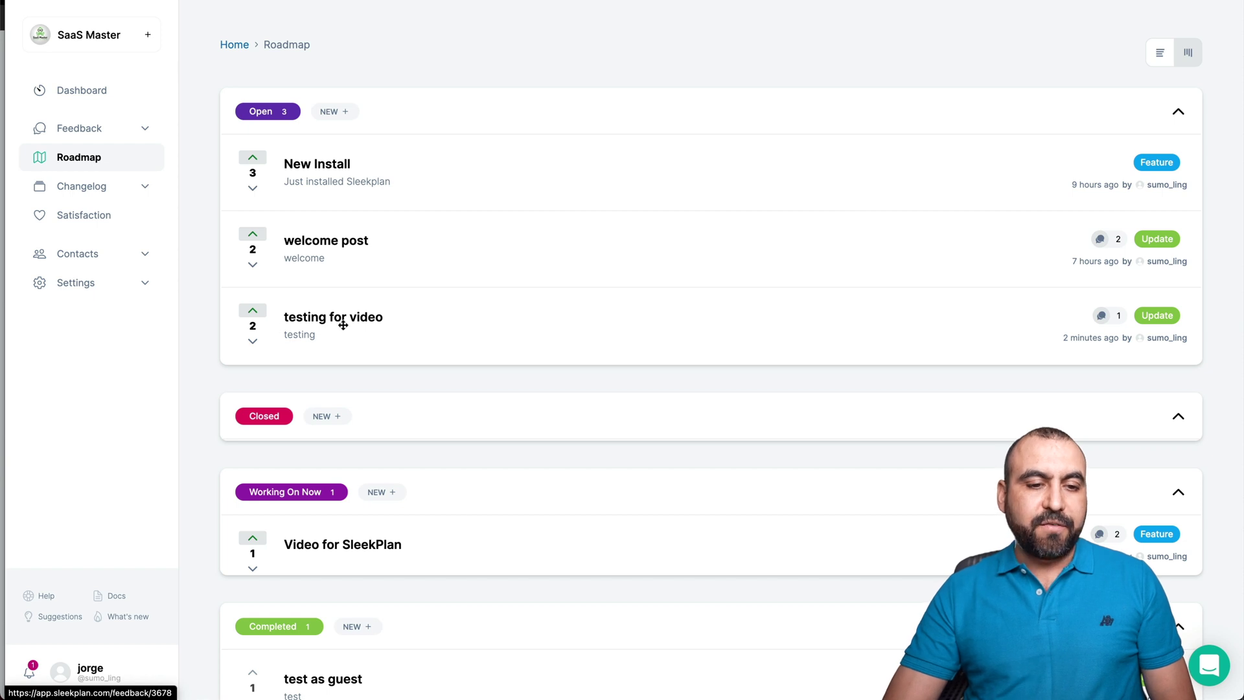
drag(357, 317, 436, 547)
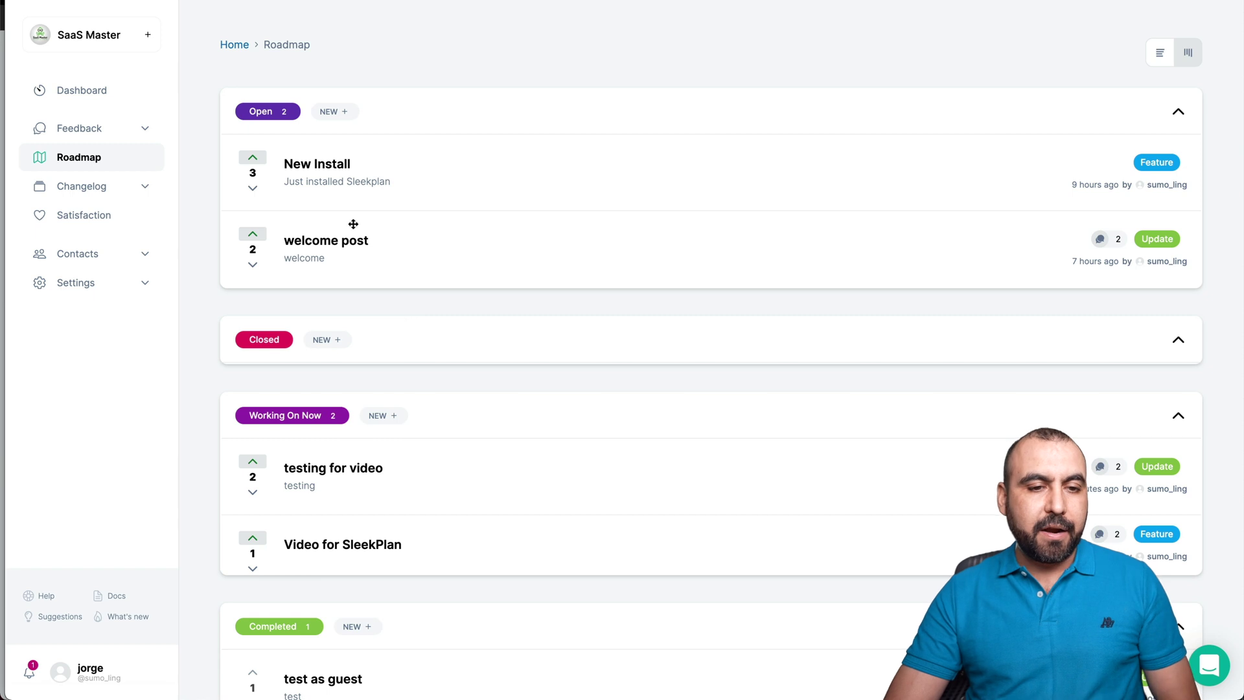
drag(350, 242, 349, 344)
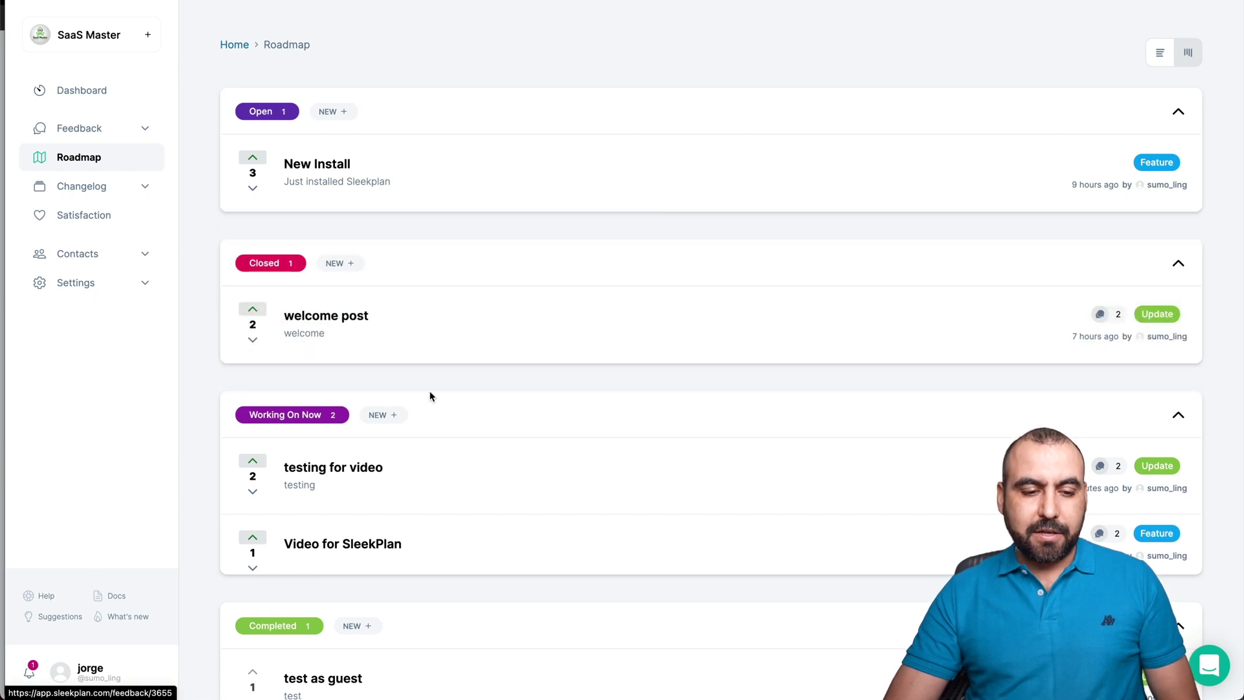
scroll(431, 394, down, 1)
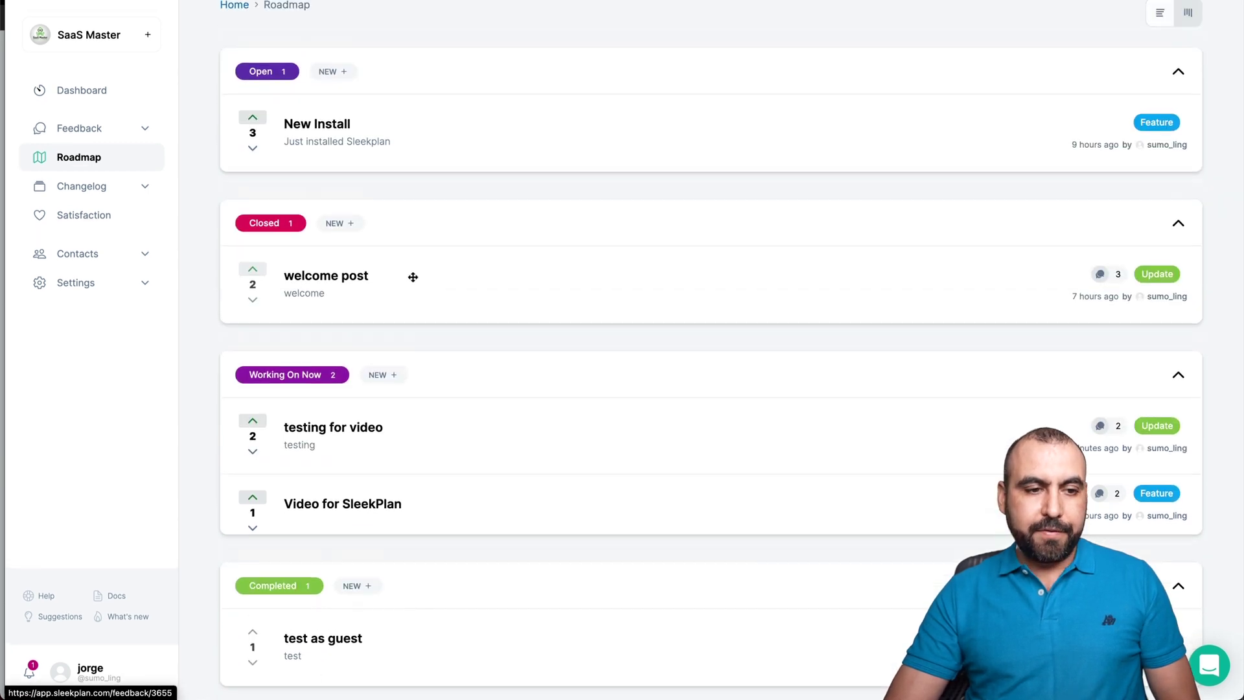
scroll(415, 276, up, 1)
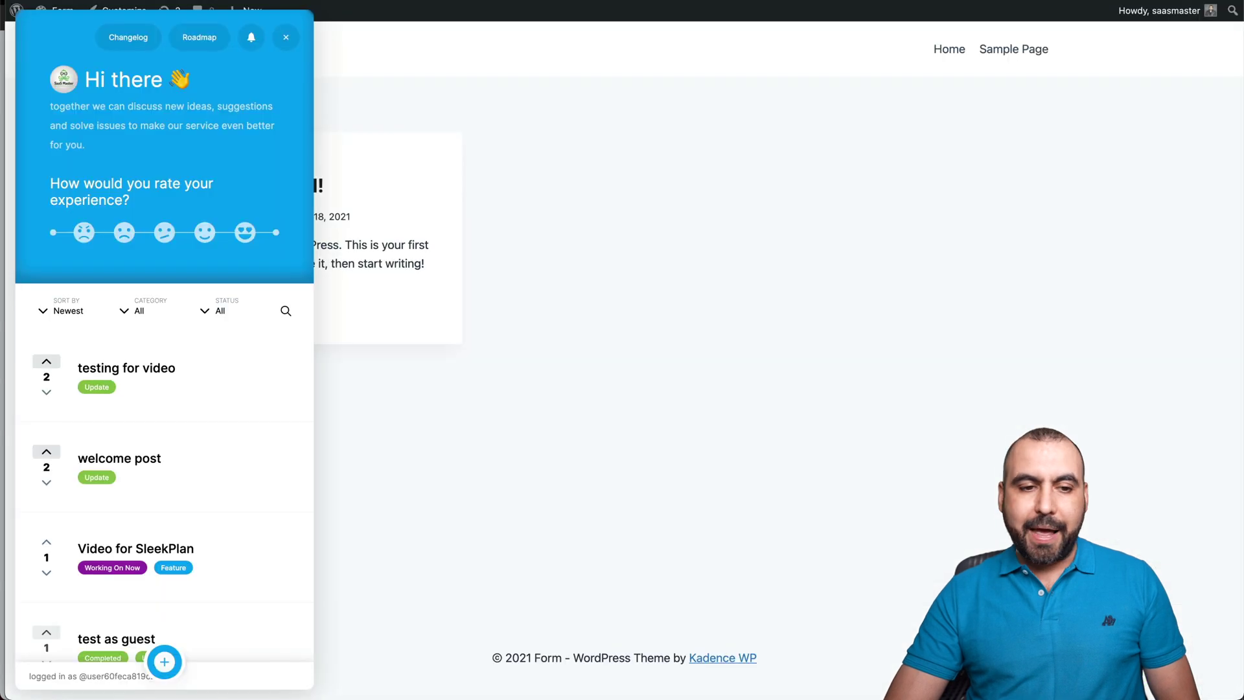
Check the site widget's roadmap shows both posts in their new columns, then close the widget
click(638, 252)
click(26, 340)
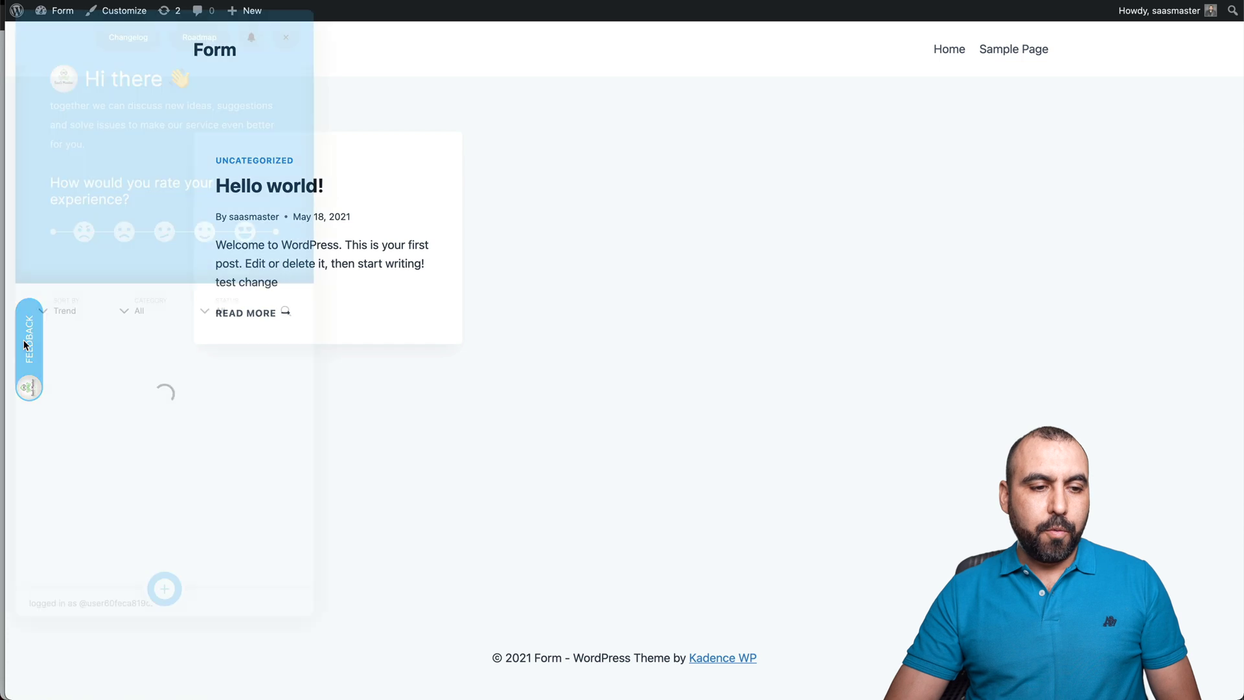
click(189, 51)
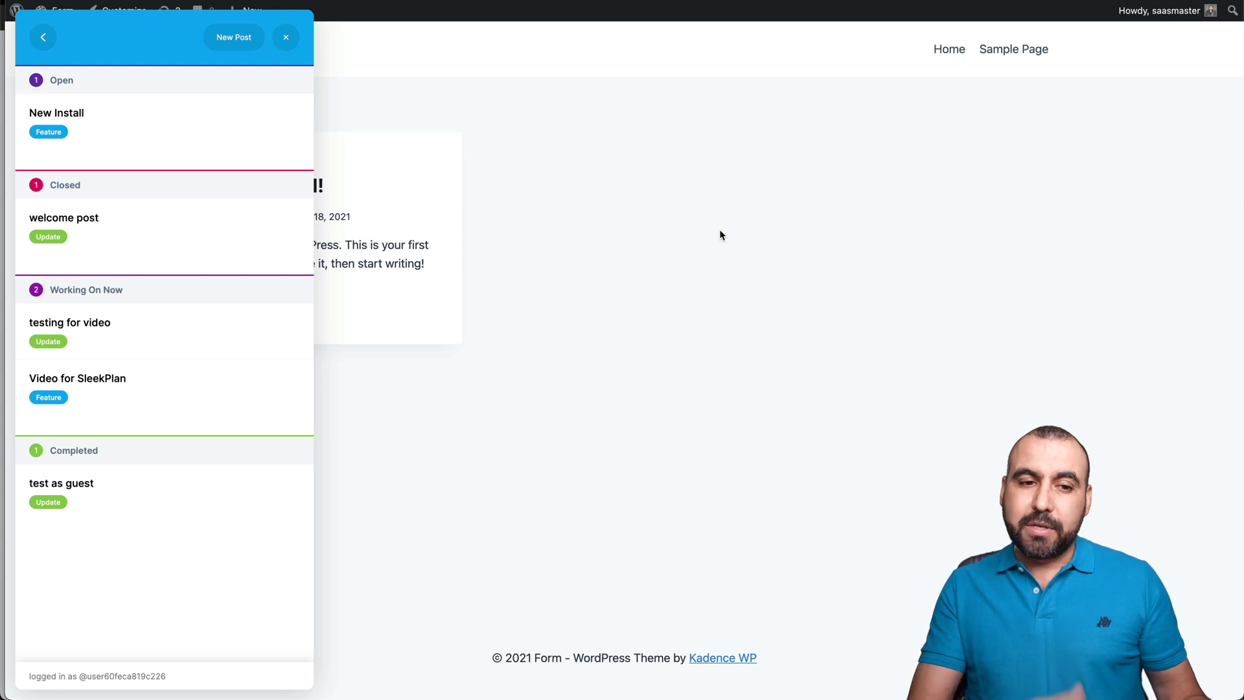
click(284, 40)
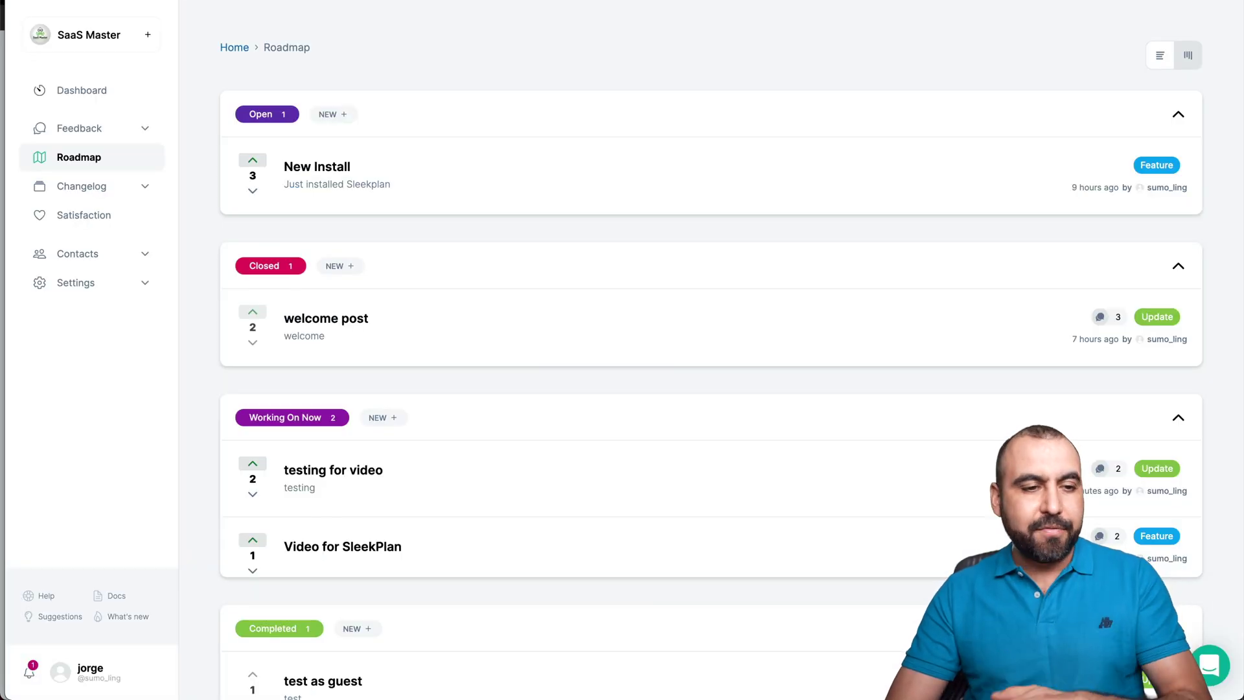
click(114, 192)
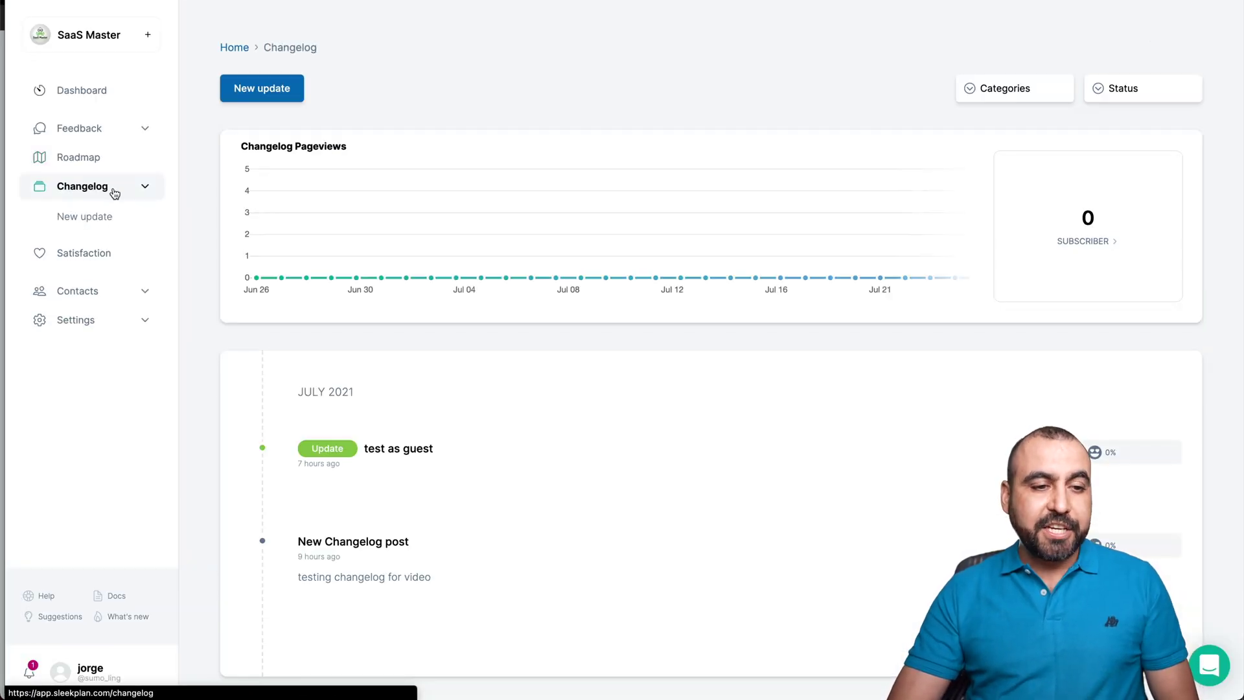
click(277, 96)
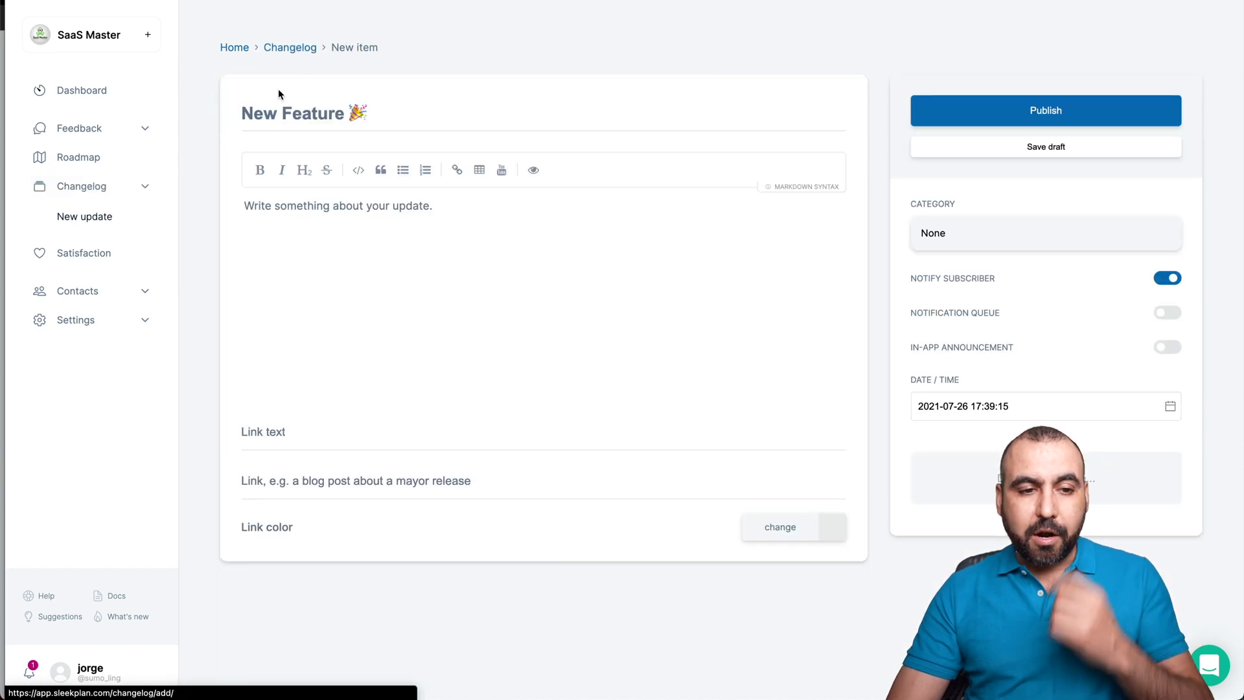
click(402, 112)
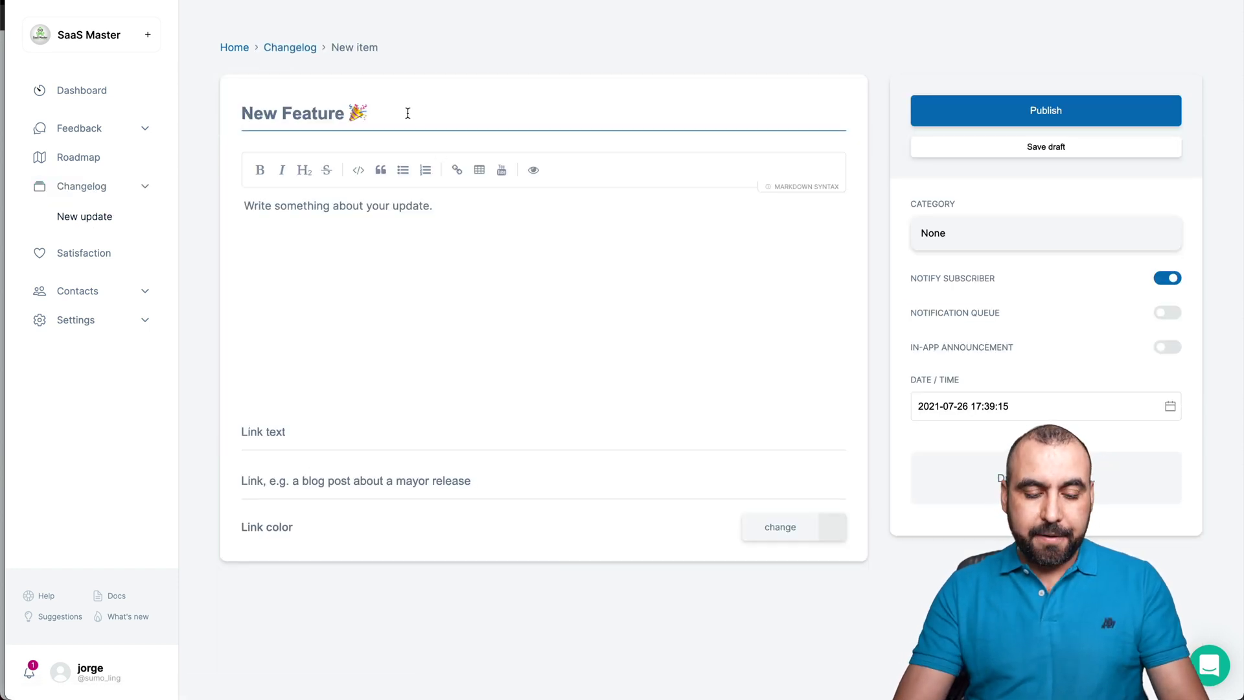
text(New for video)
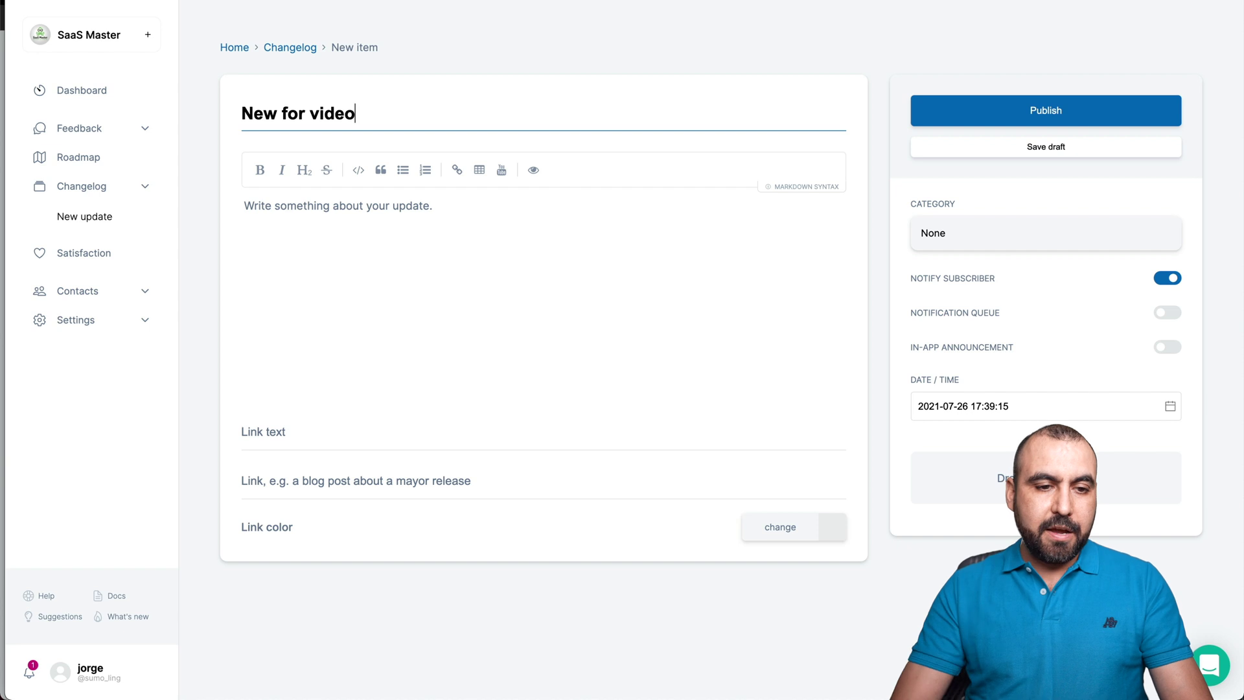
click(399, 234)
text(testing)
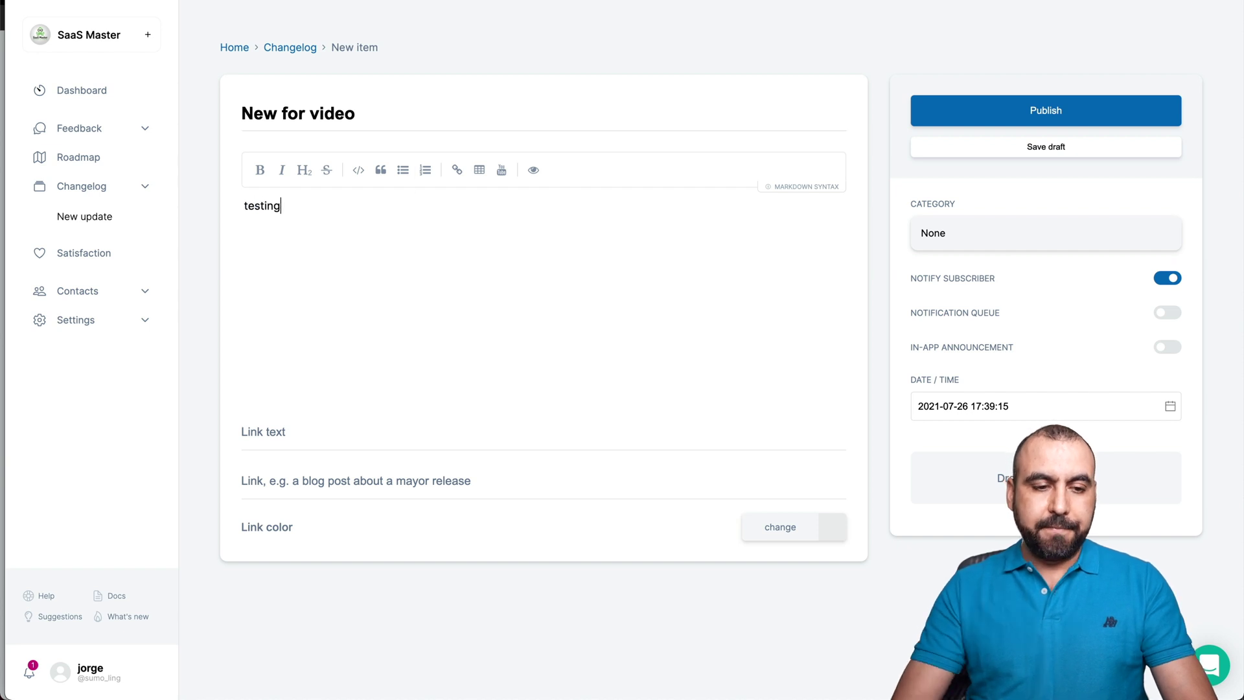
click(326, 436)
text(https://saa)
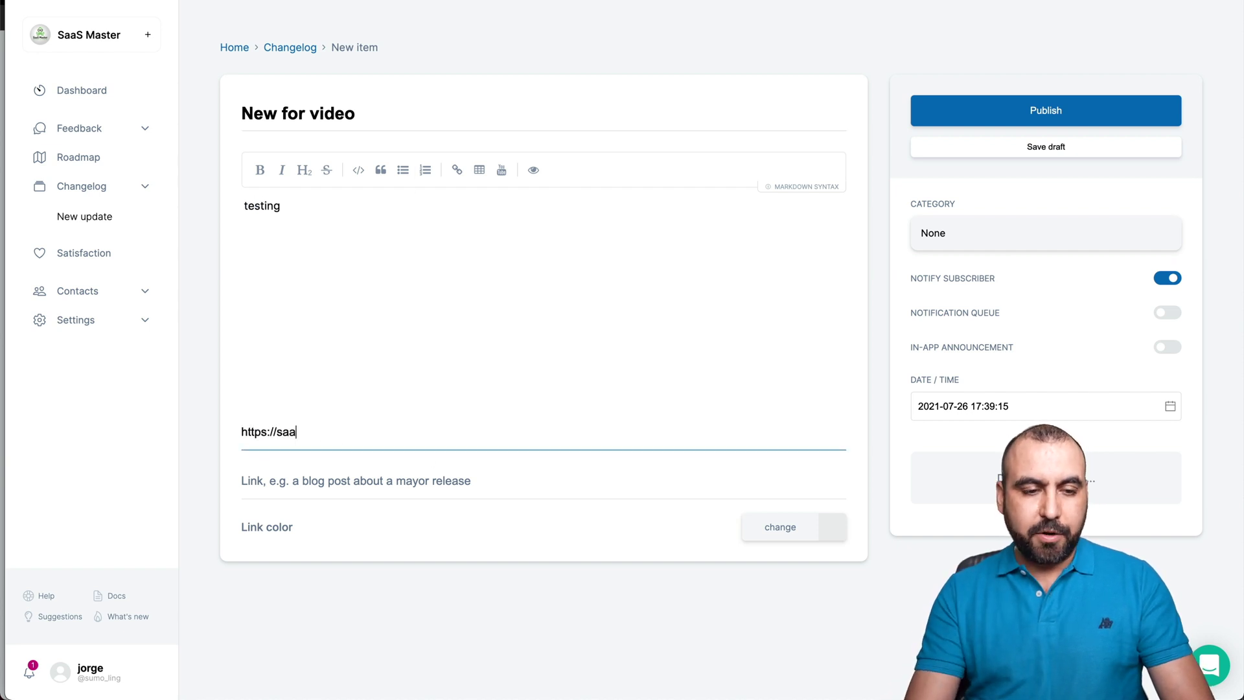
text(smaster.net)
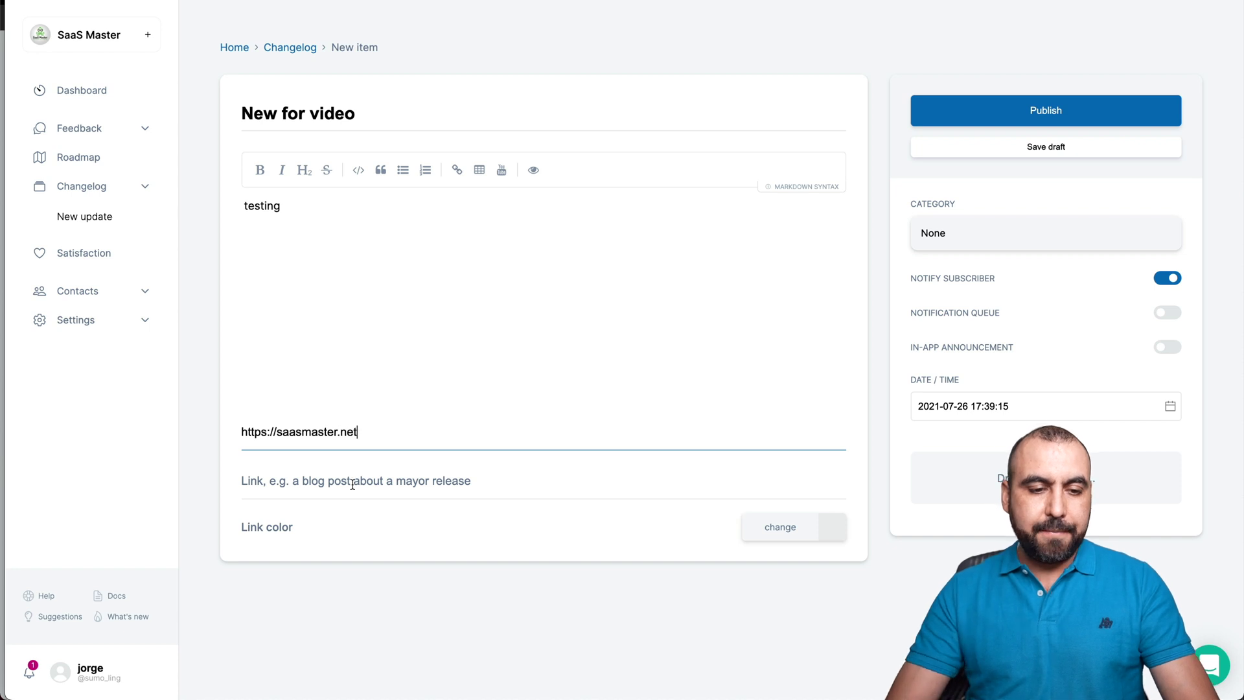
click(352, 484)
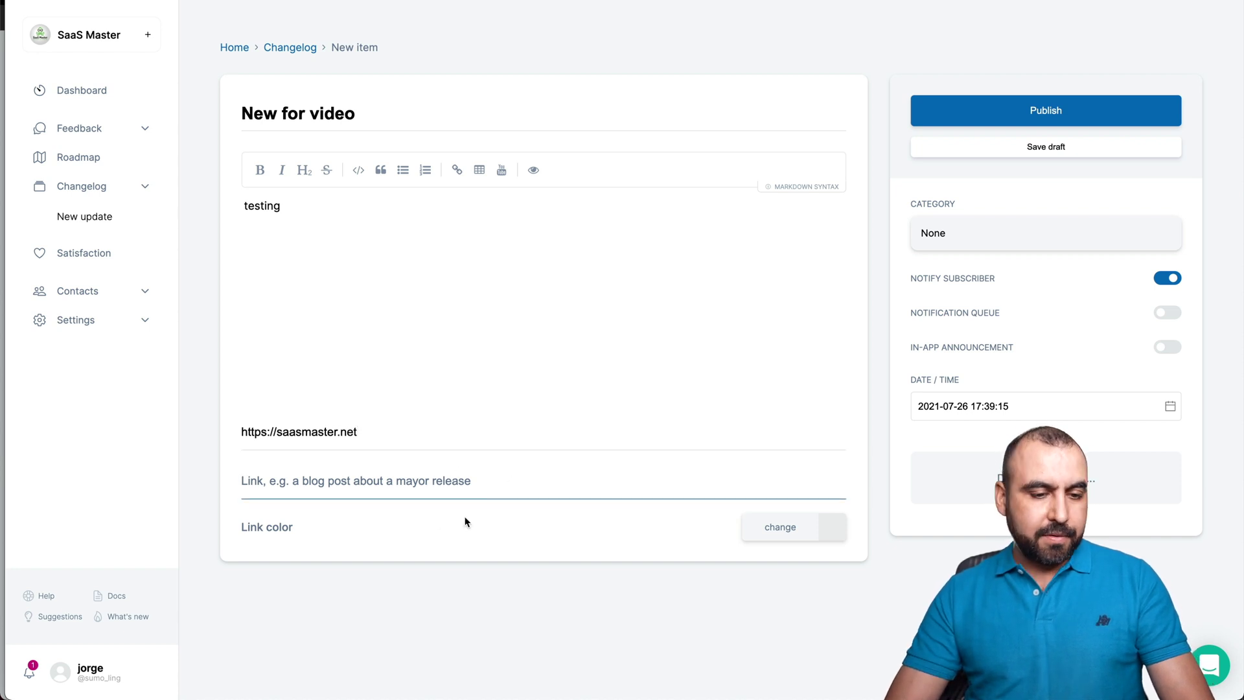
Make the link light blue, categorise it as Feature, keep subscriber notifications on, and publish
click(832, 528)
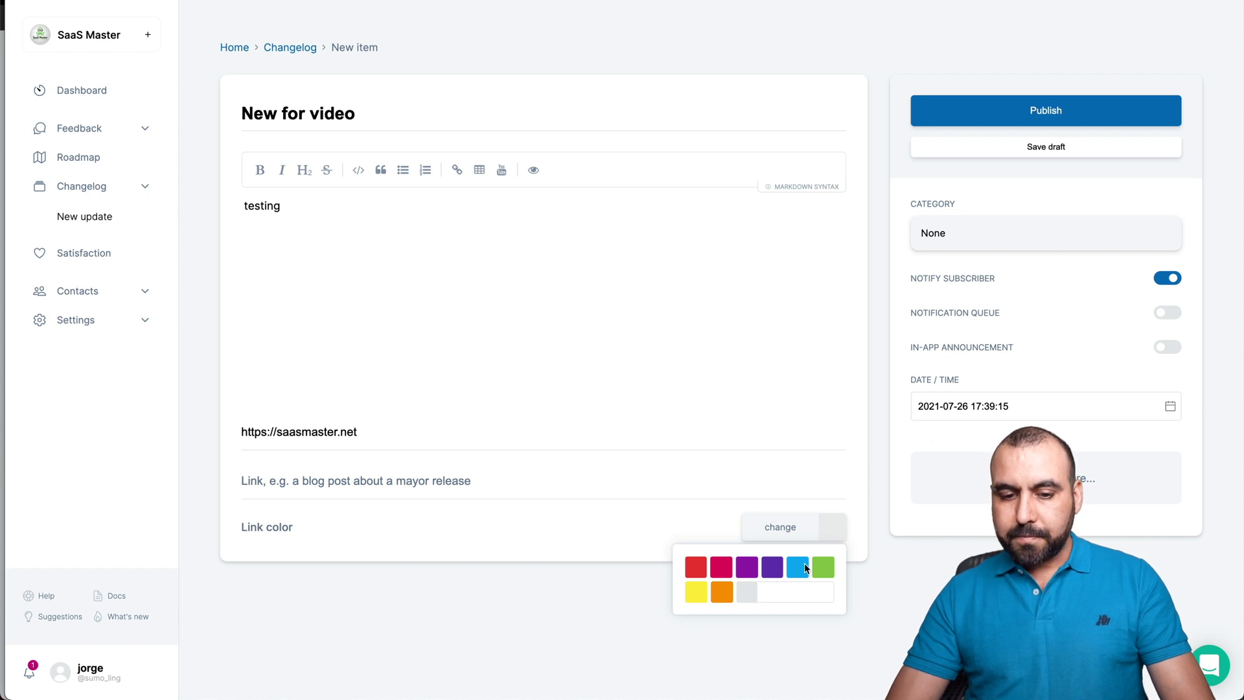
click(802, 574)
click(983, 235)
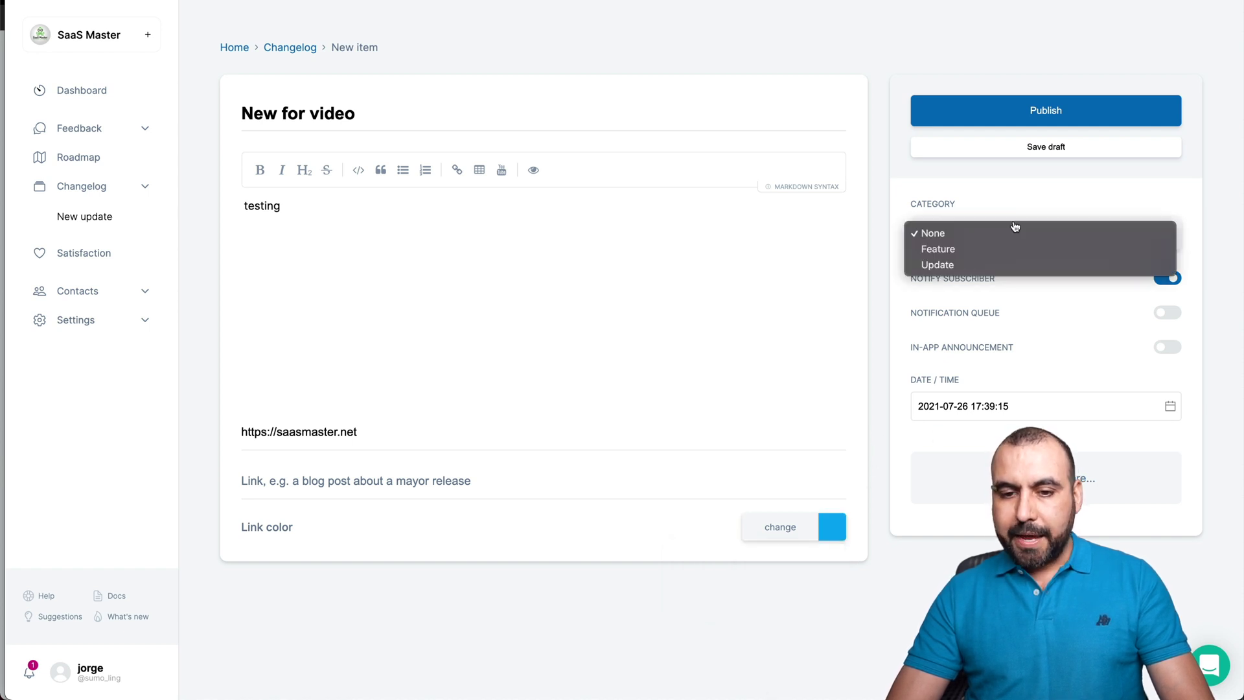
click(973, 258)
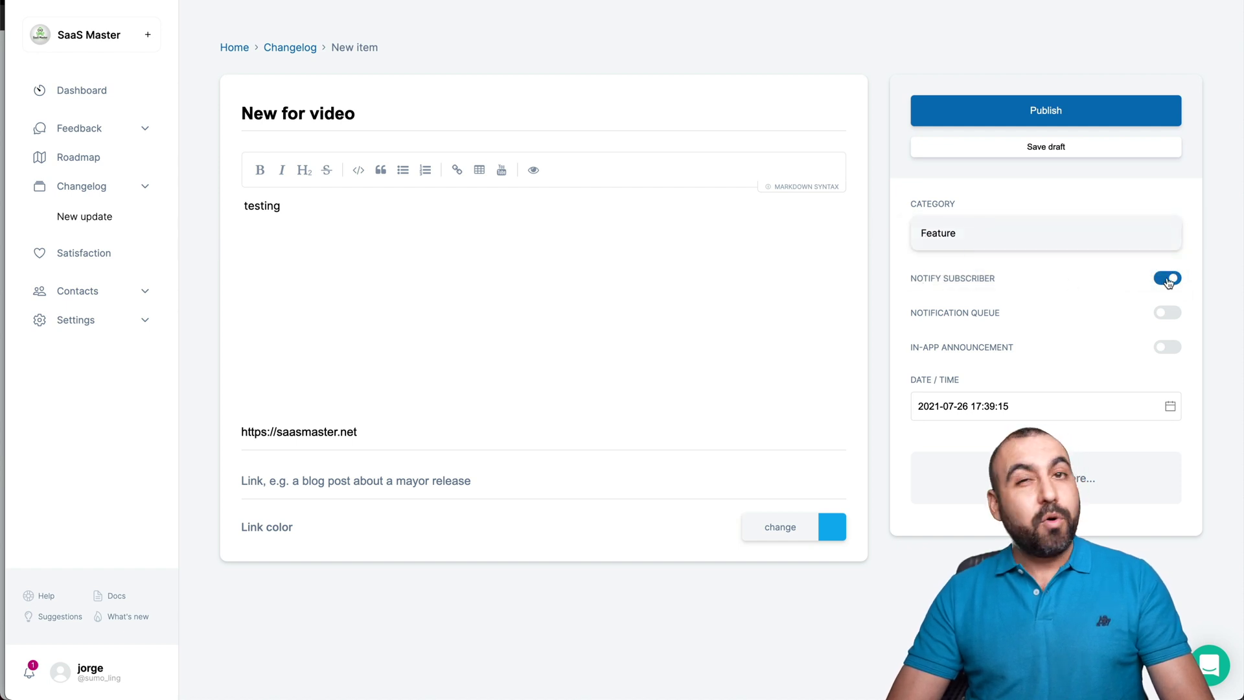
click(1169, 280)
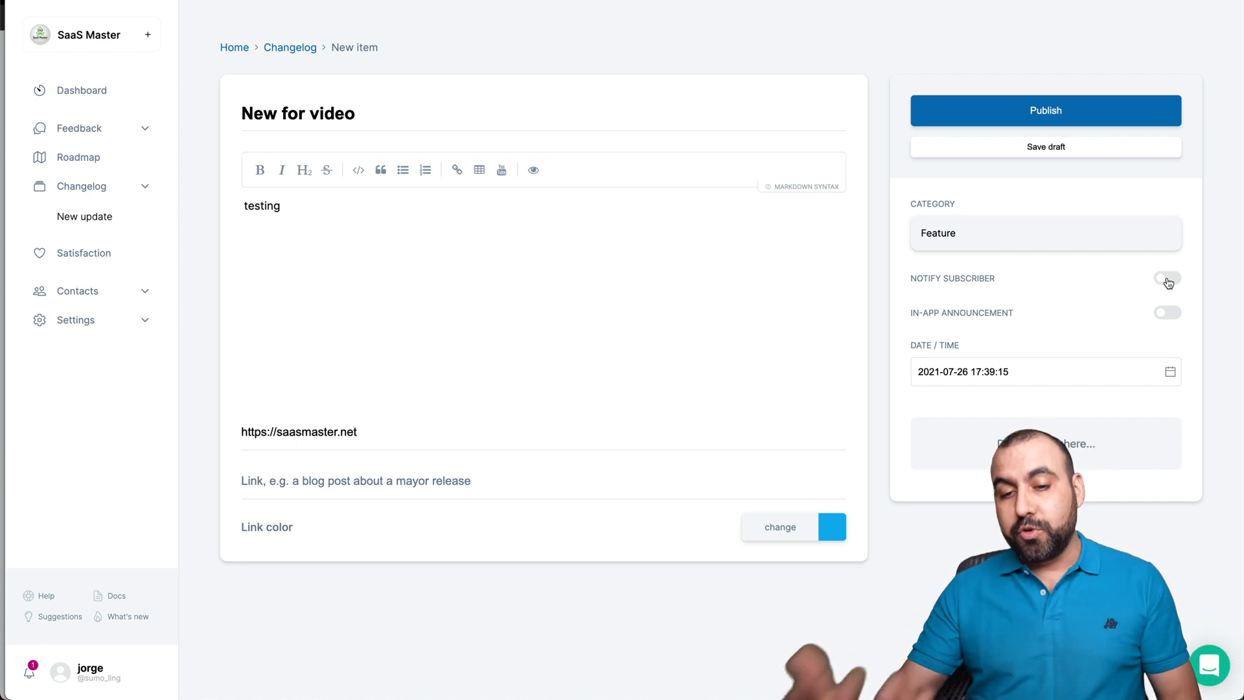
click(1168, 280)
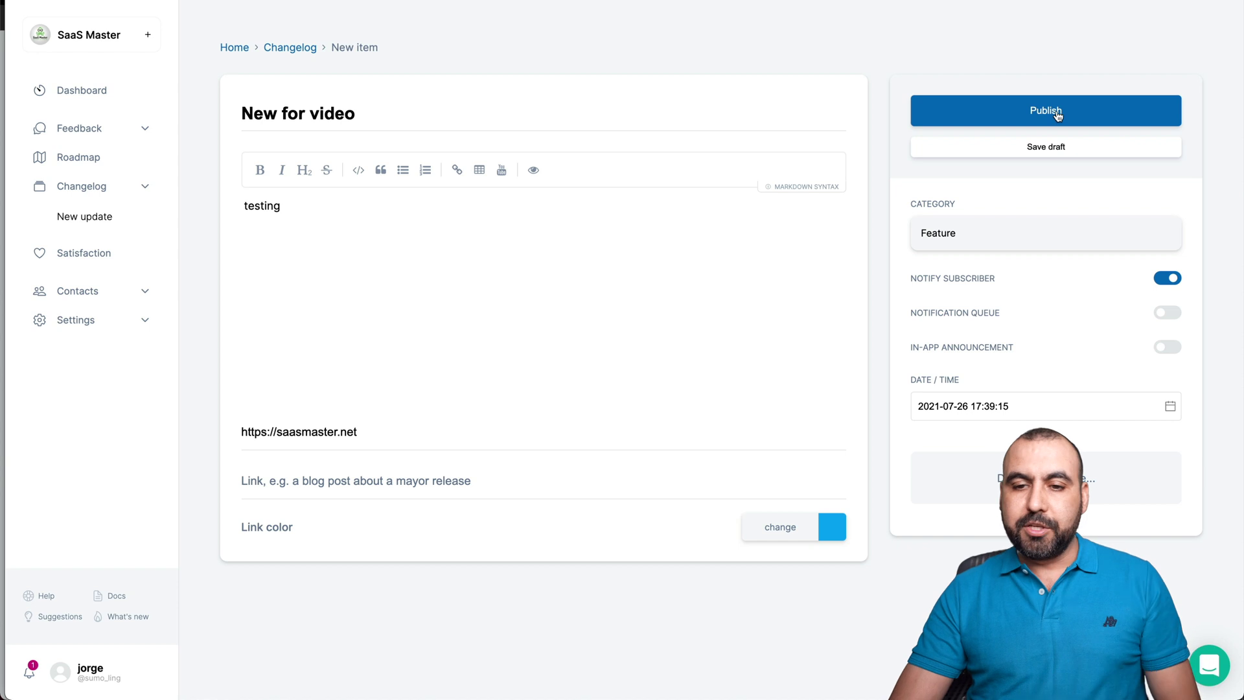
click(1028, 108)
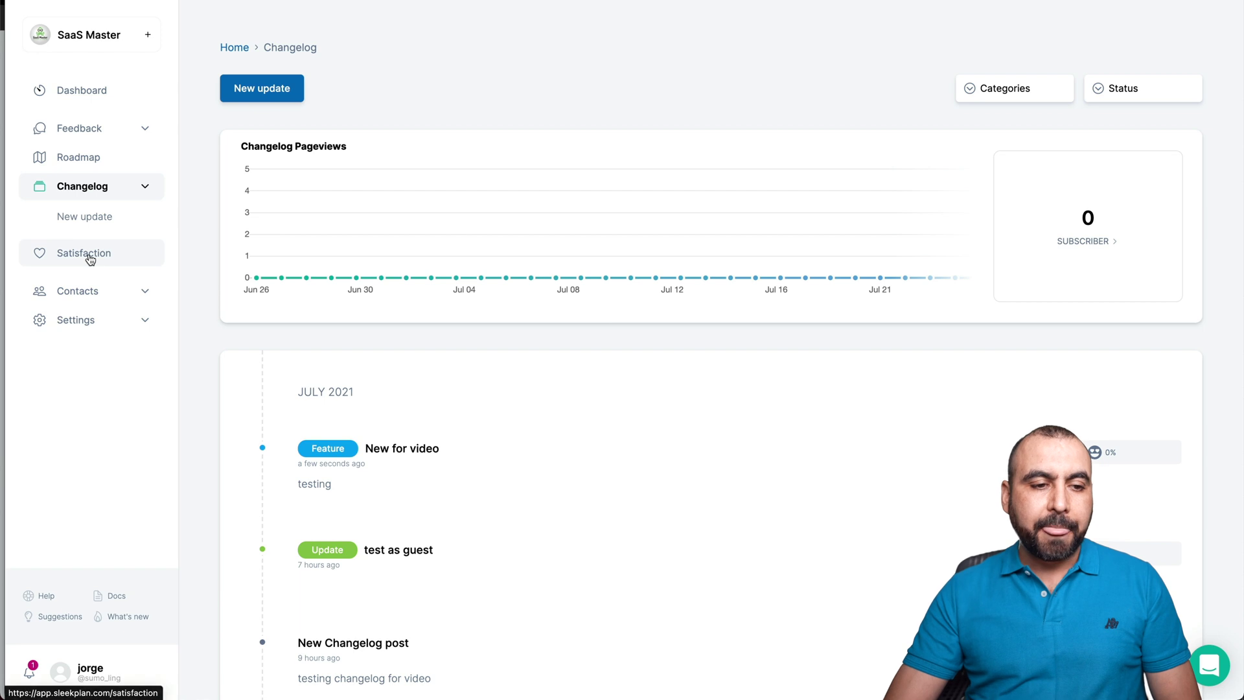
click(89, 254)
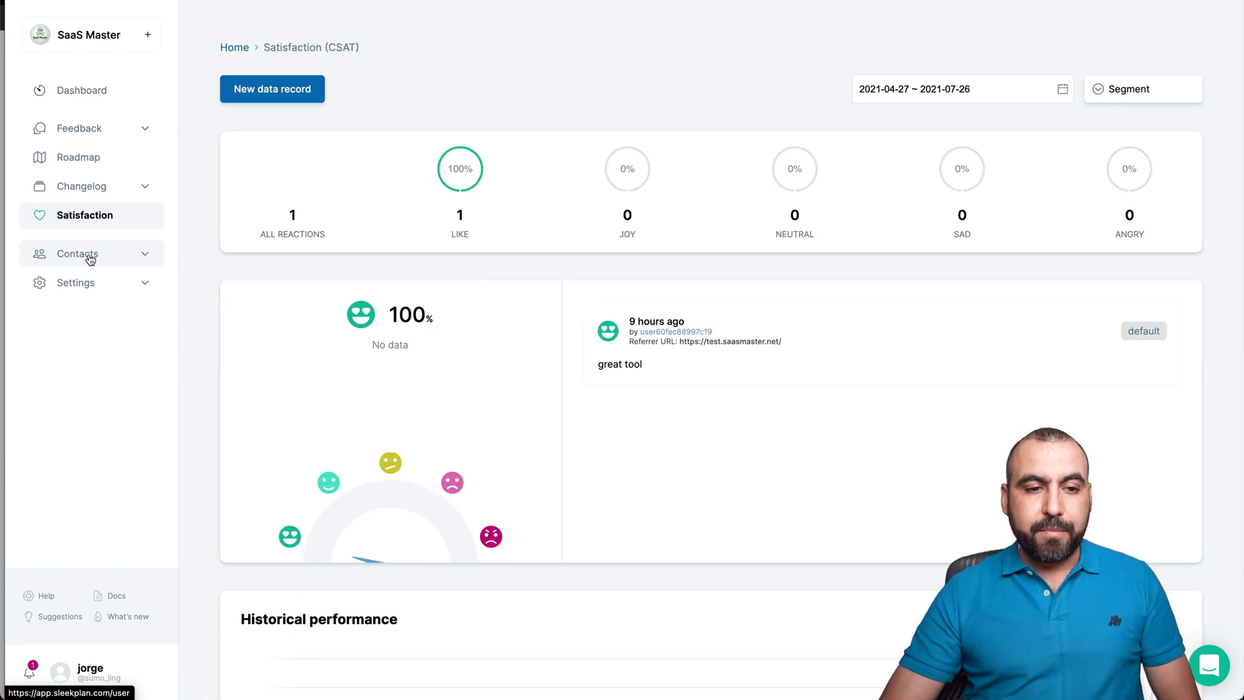
Scroll through the CSAT stats and records, showing one Like reaction with the comment 'great tool'
scroll(88, 256, down, 1)
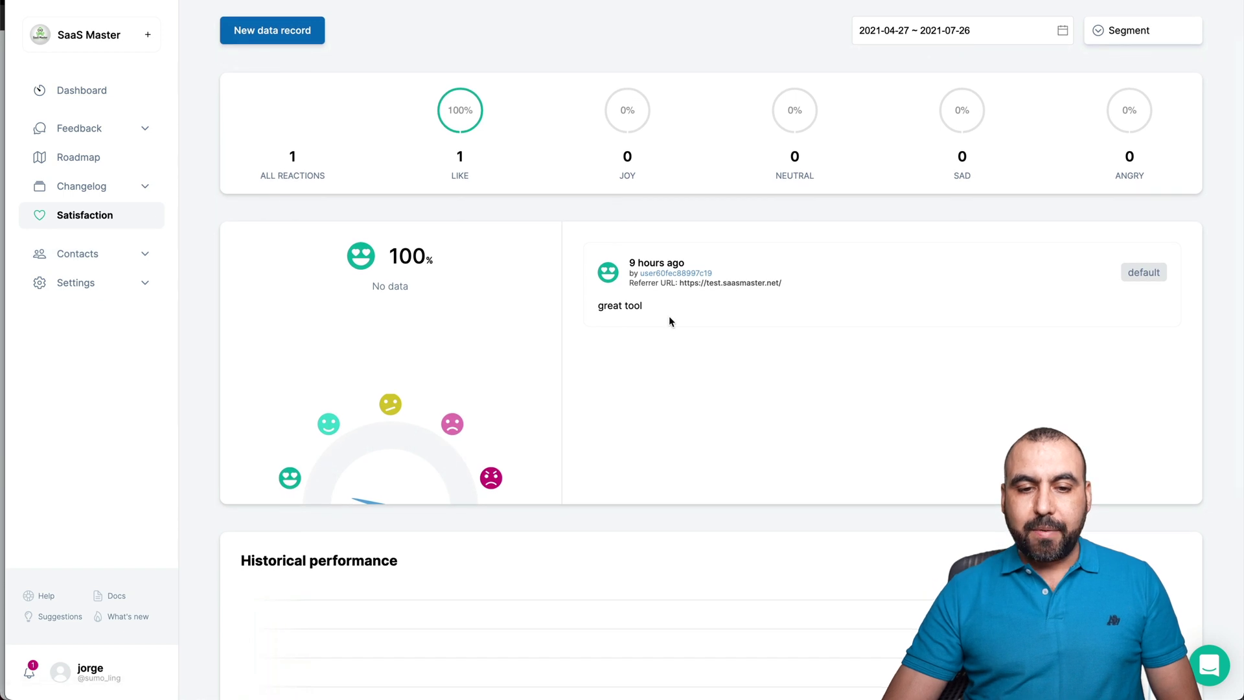
drag(630, 261, 726, 277)
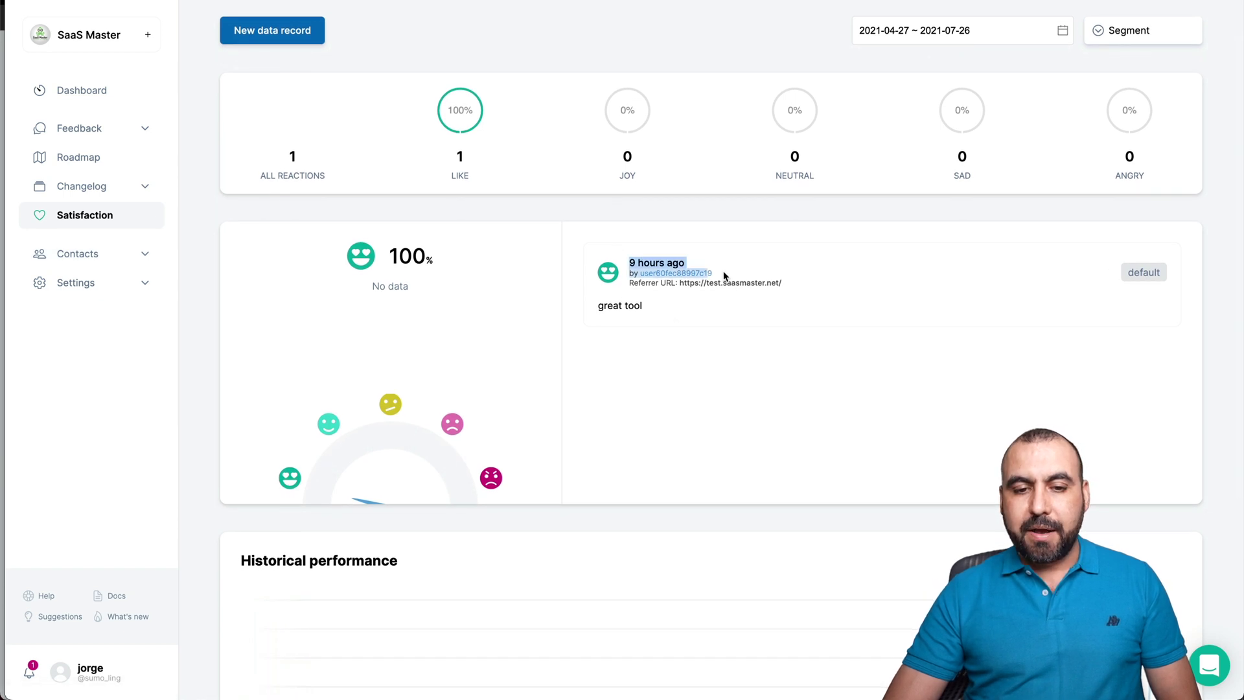
click(732, 327)
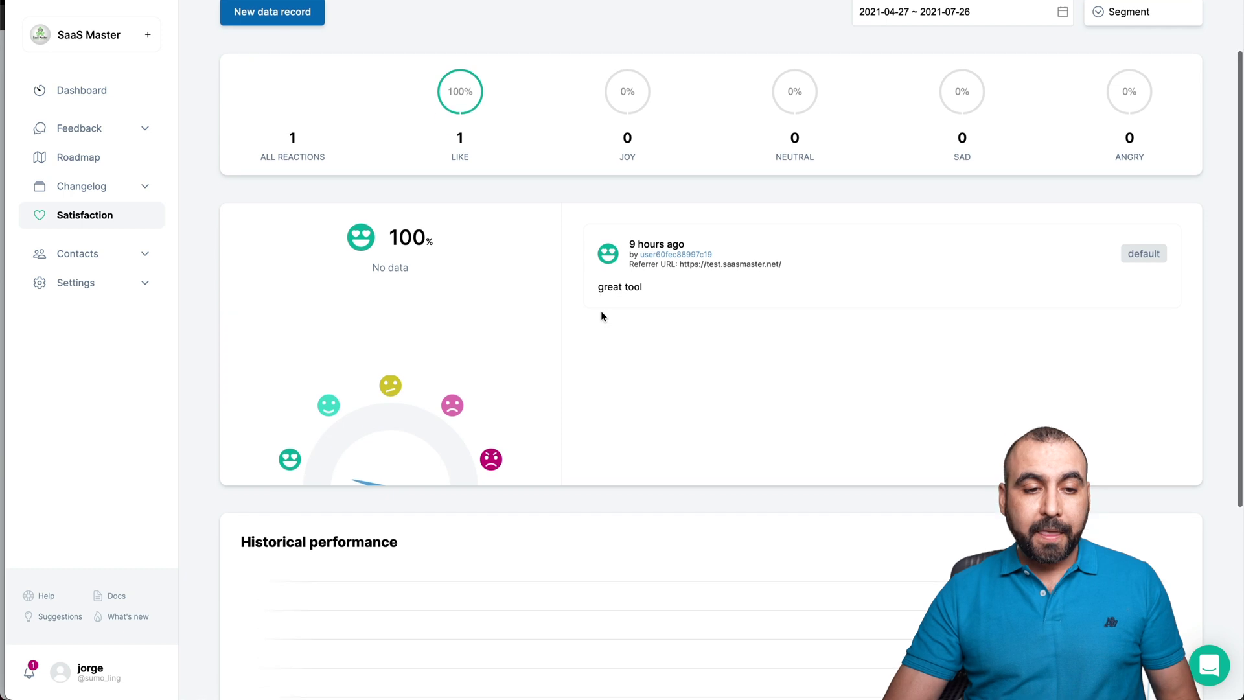
scroll(420, 222, down, 1)
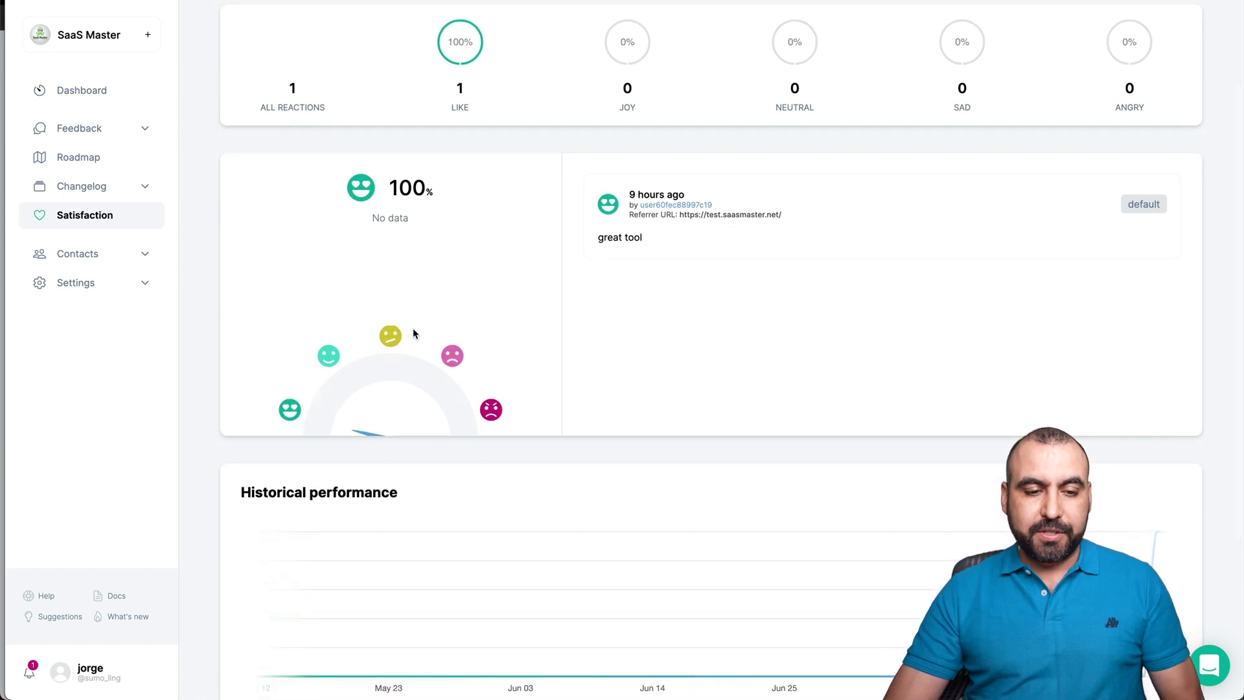
scroll(415, 334, down, 4)
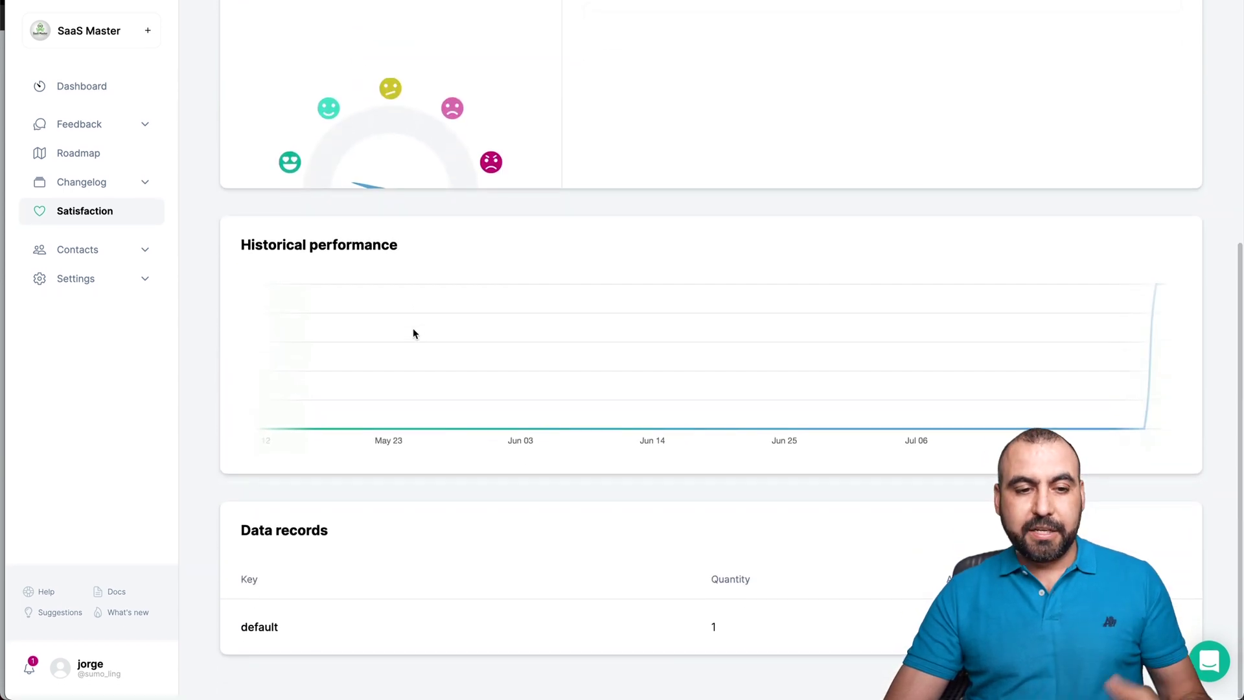
scroll(413, 328, up, 6)
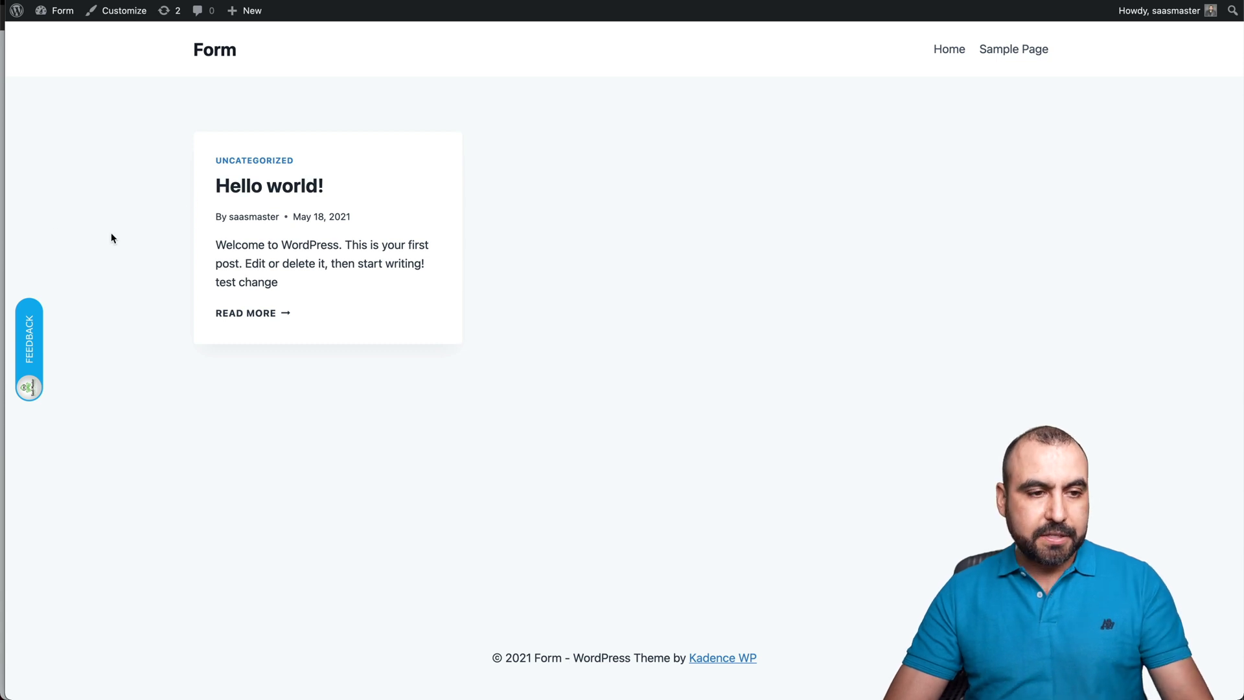
Load test.saasmaster.net in a private browser window to test as a visitor
click(28, 317)
key(ctrl+t)
text(test.saasmaster.net)
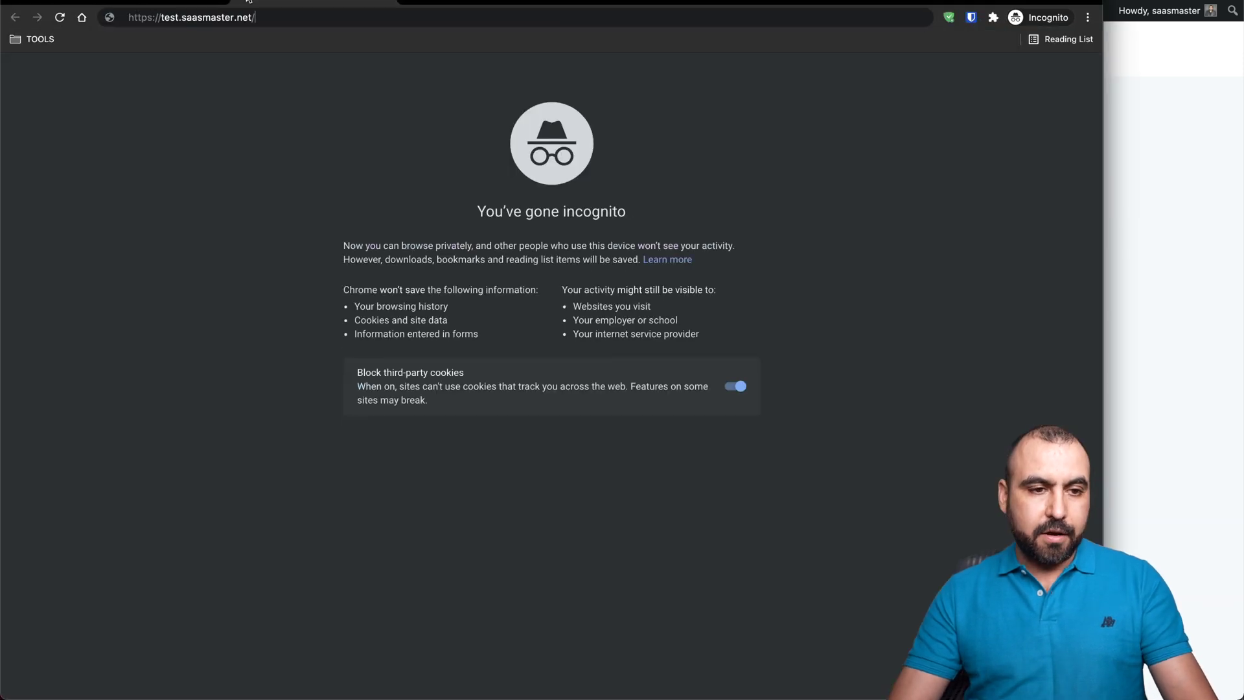
key(Return)
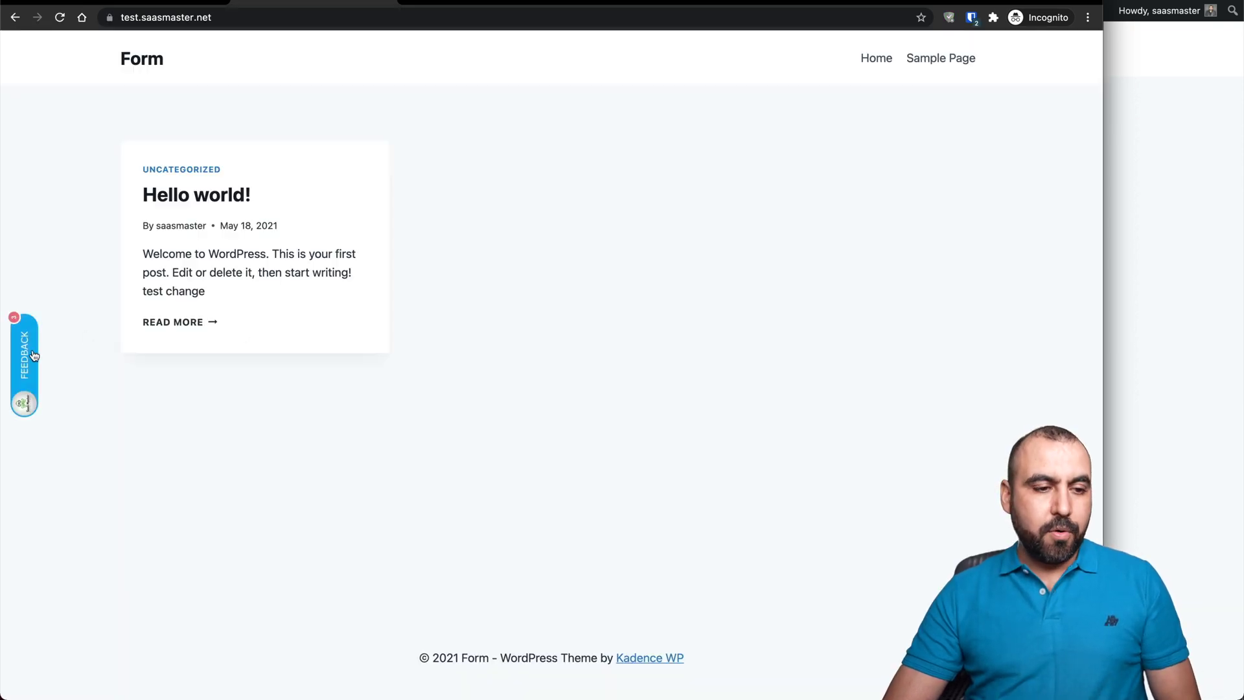
Submit a neutral rating as a guest with the suggestion 'I wish the site was faster'
click(35, 355)
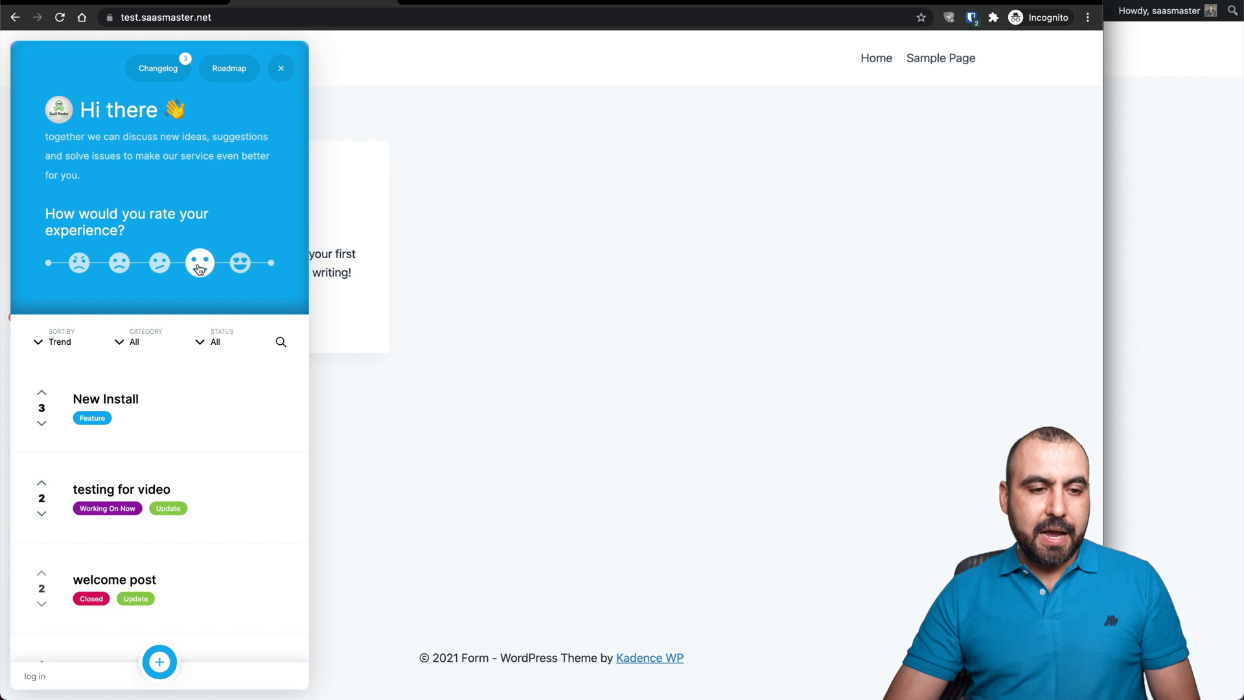
click(159, 264)
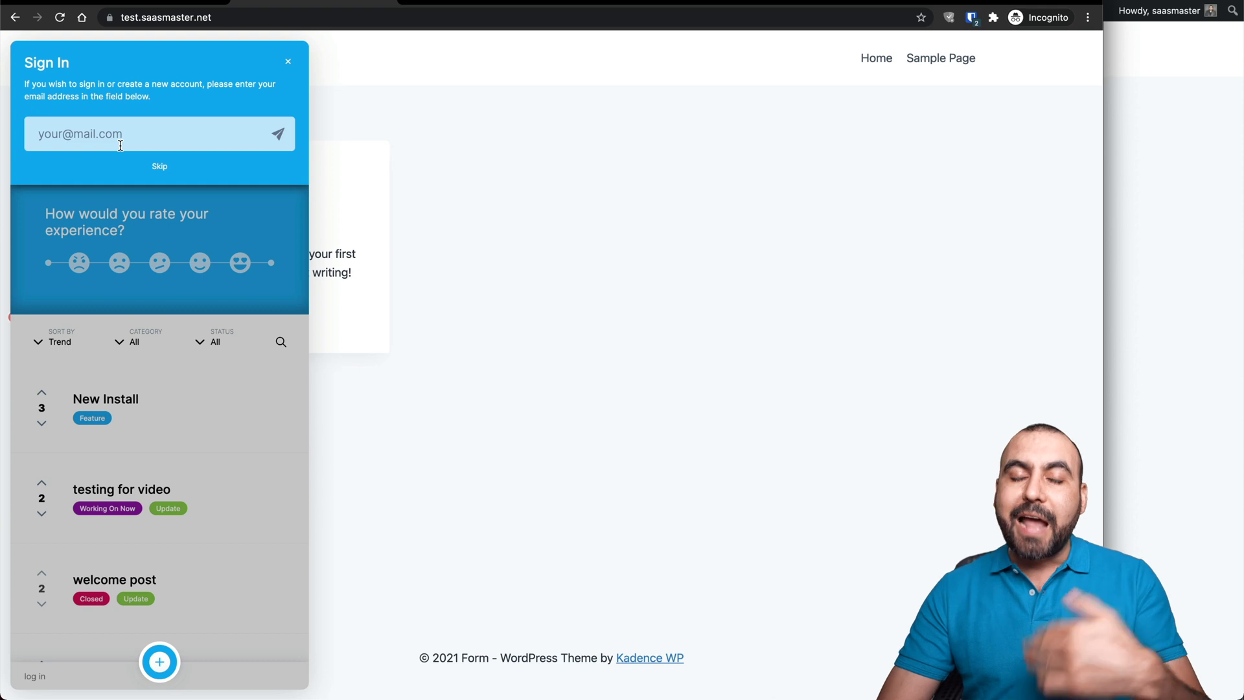
click(162, 169)
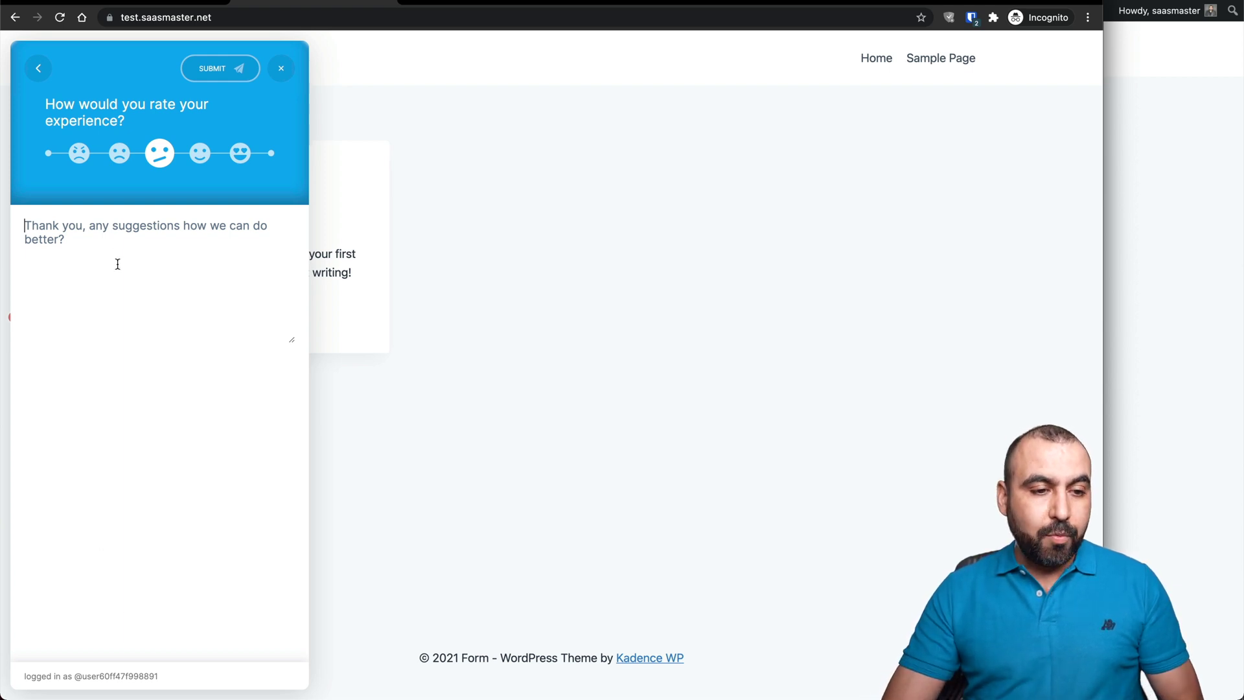
click(159, 258)
text(I)
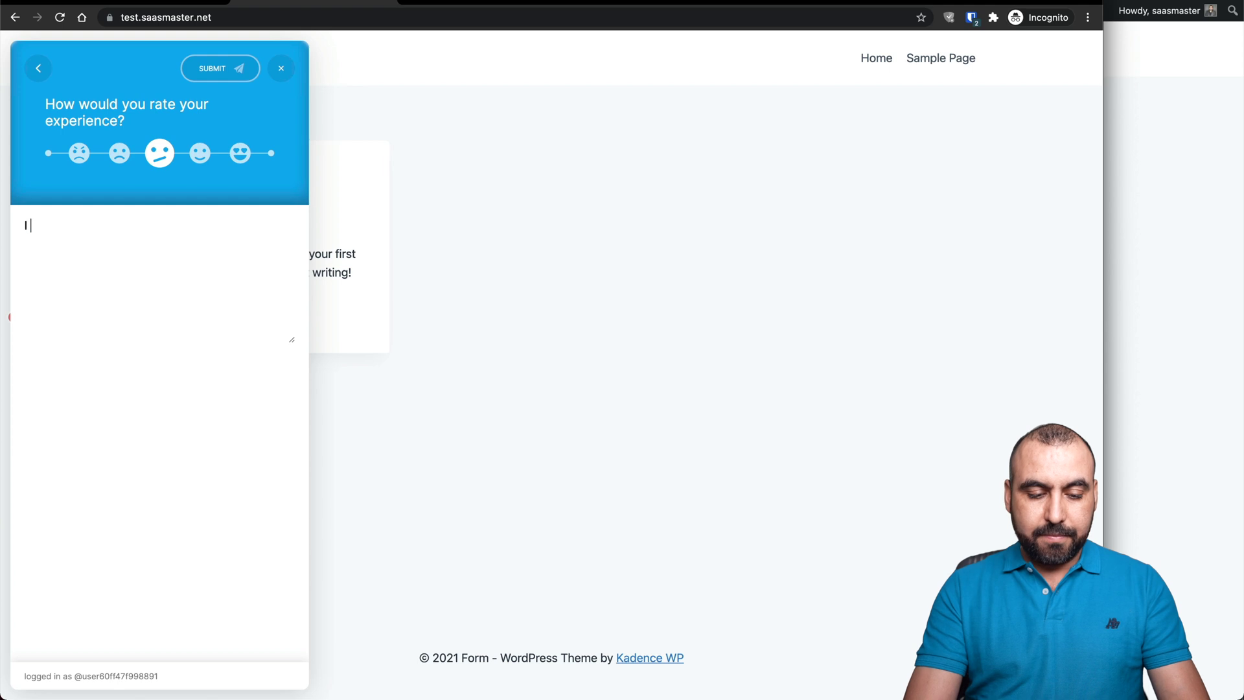
text( wish the site )
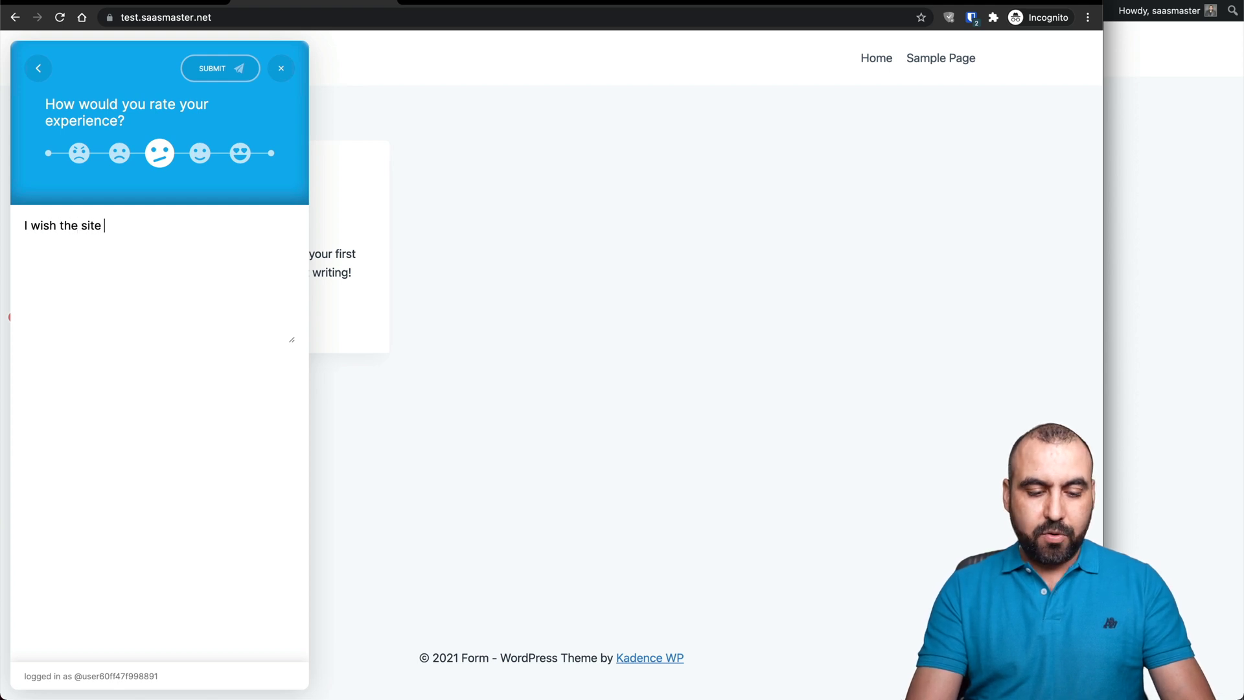
text(was faster)
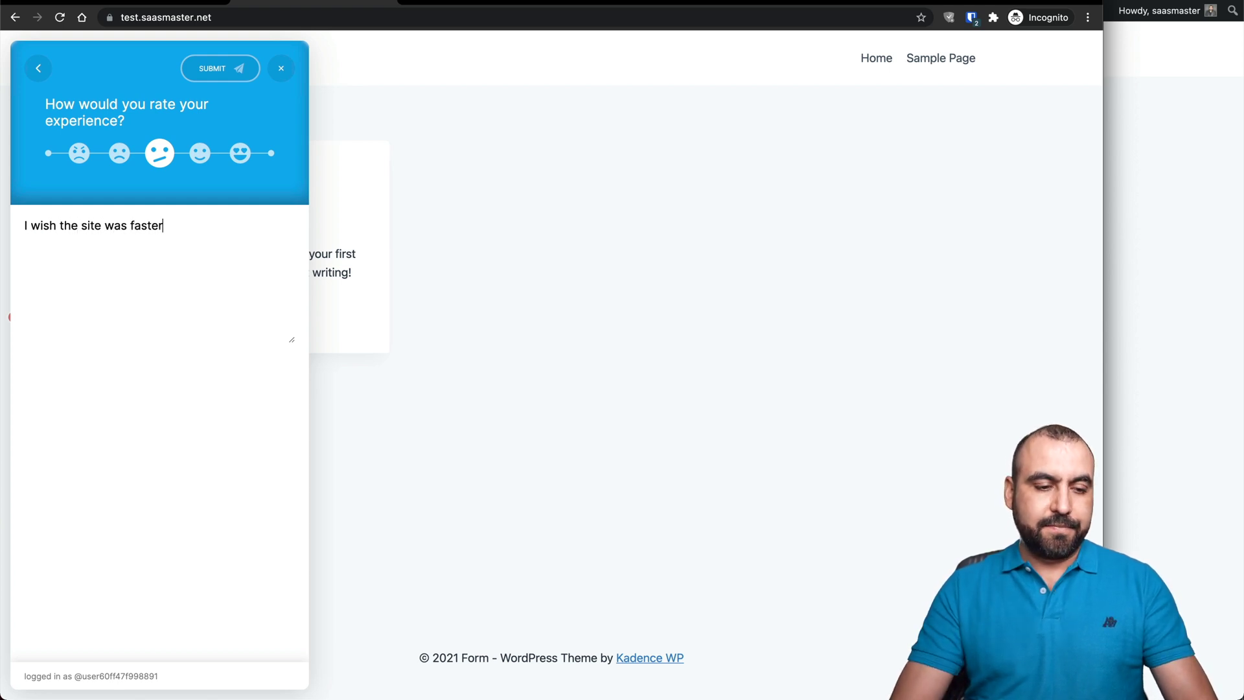
key(Return)
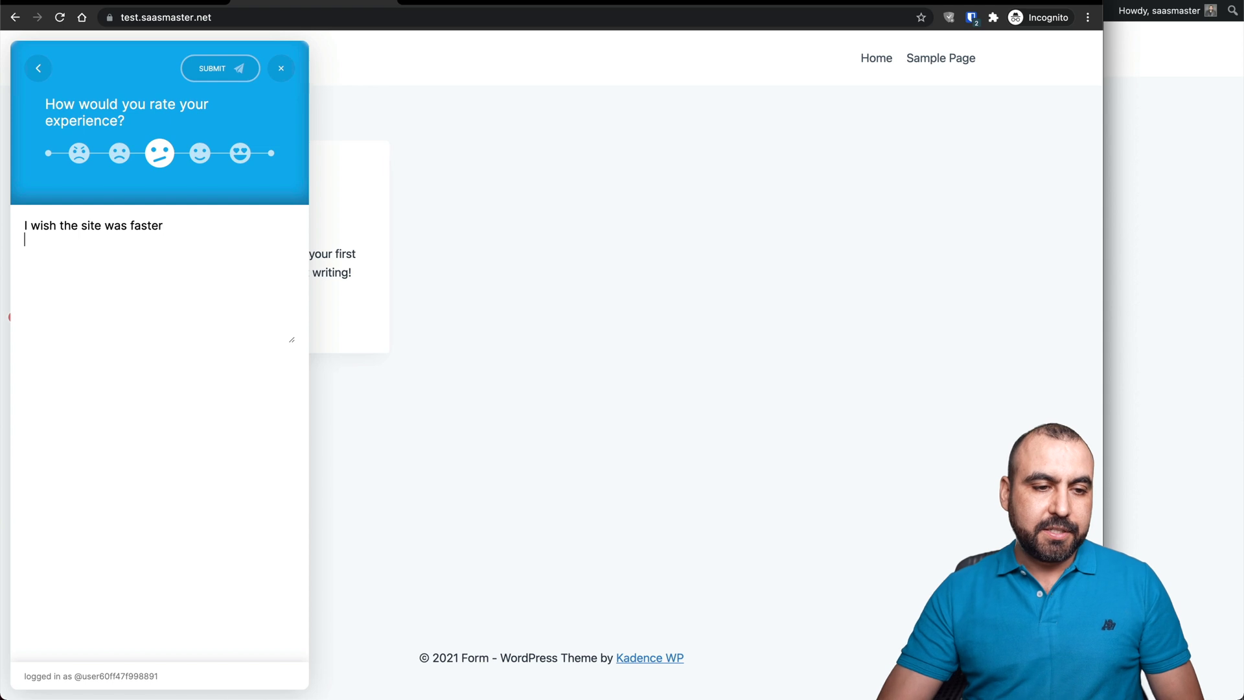
click(220, 70)
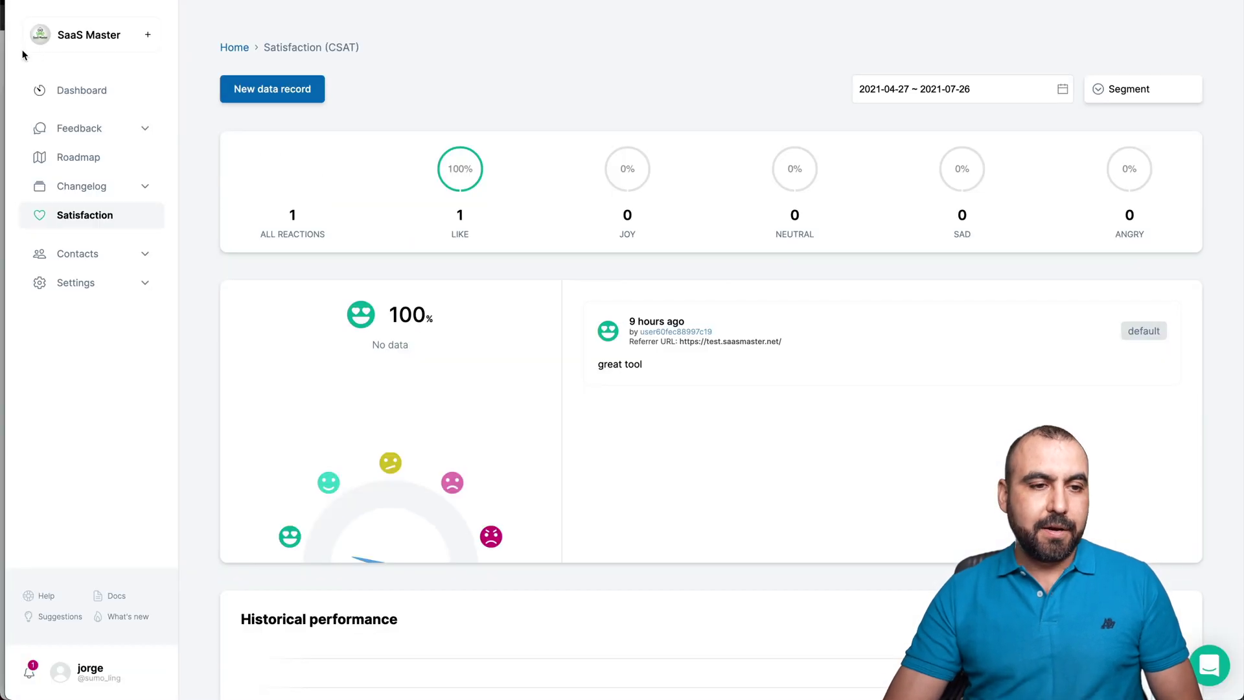
Reload the Satisfaction page so the new neutral reaction appears
key(super+r)
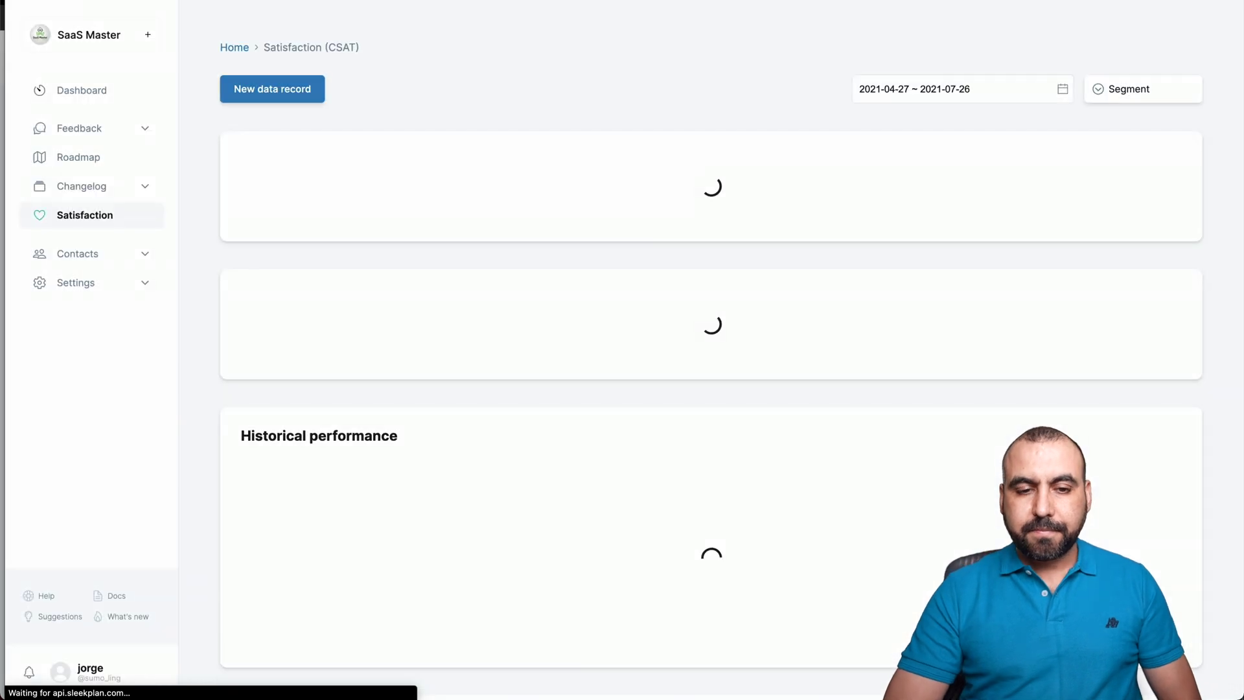